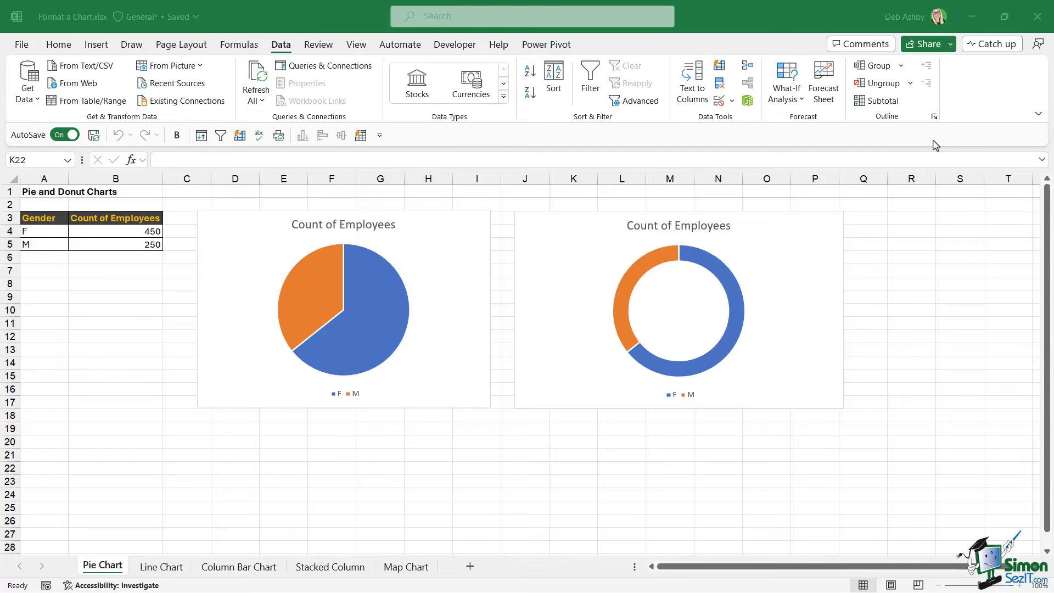
Apply the Office theme to the workbook.
left_click(558, 226)
left_click(457, 234)
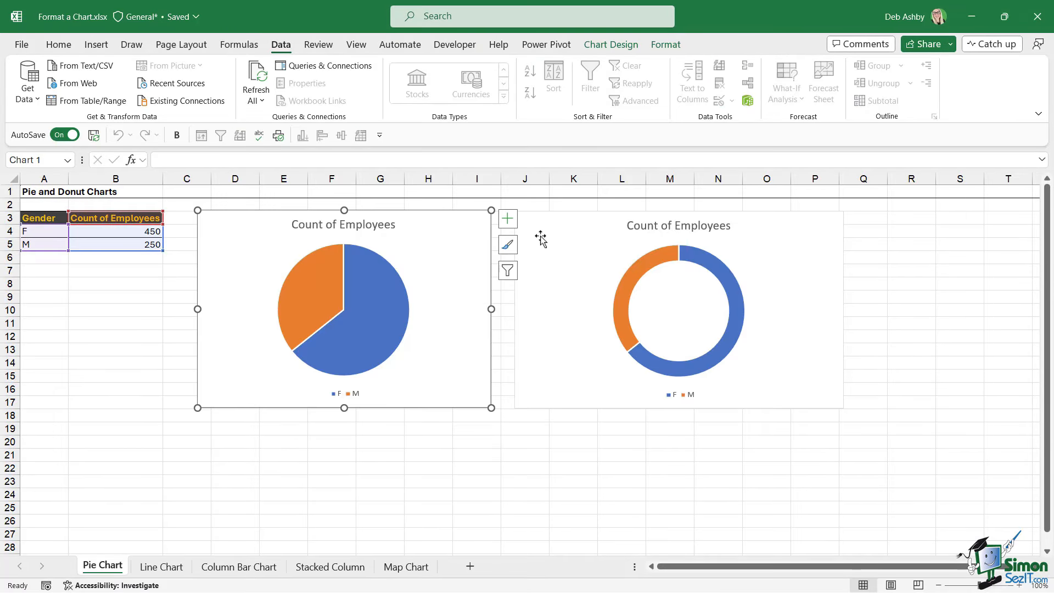
left_click(558, 235)
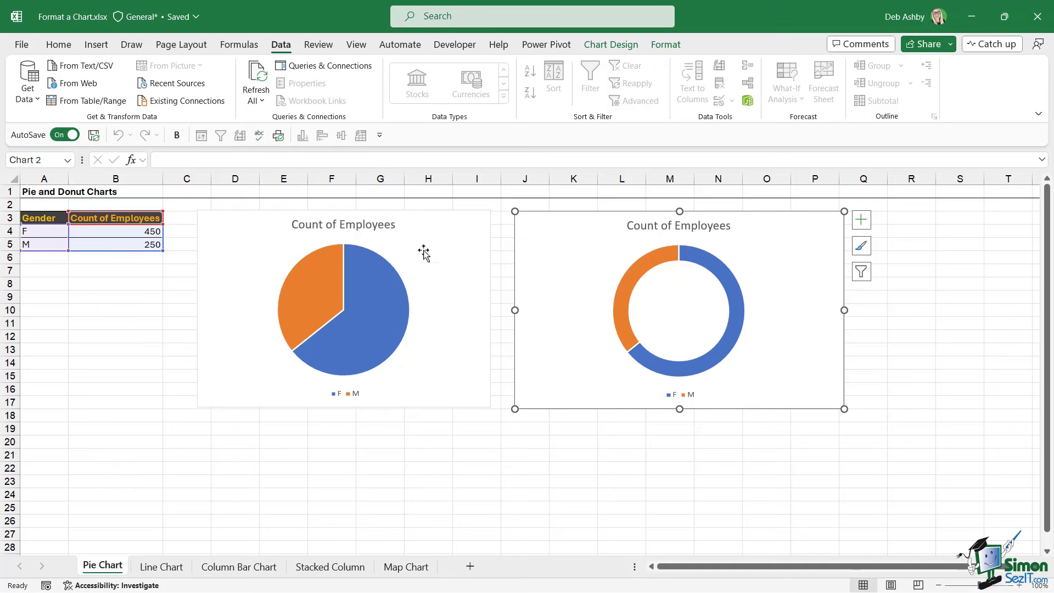
left_click(181, 44)
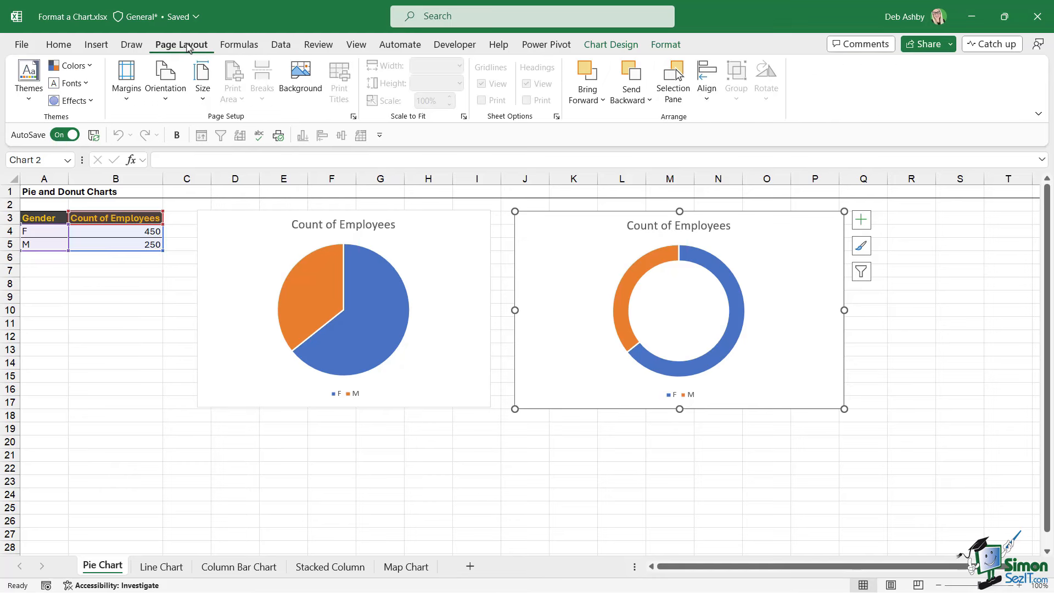
left_click(29, 102)
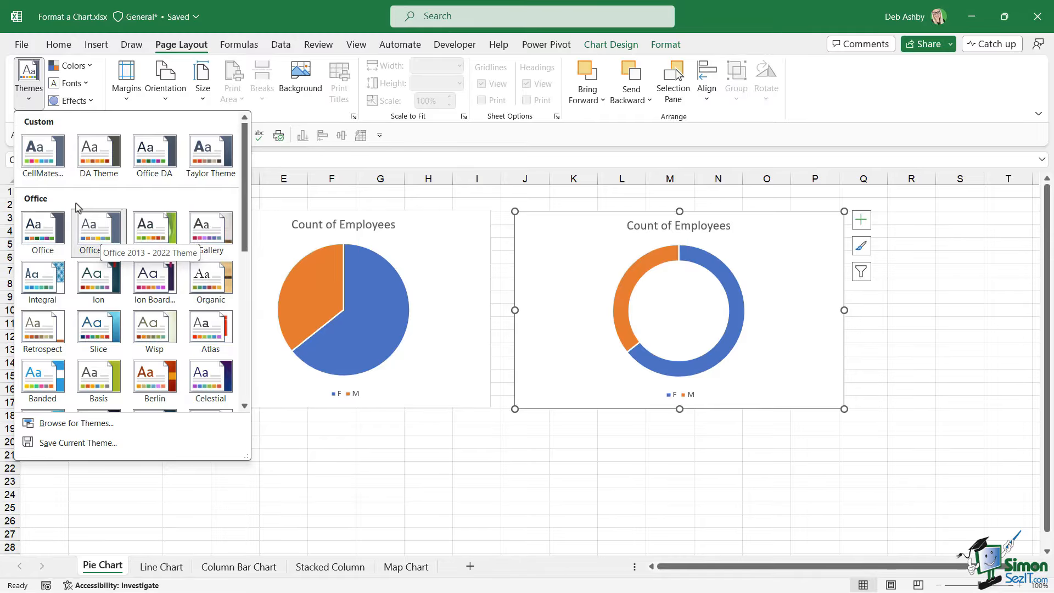
left_click(38, 234)
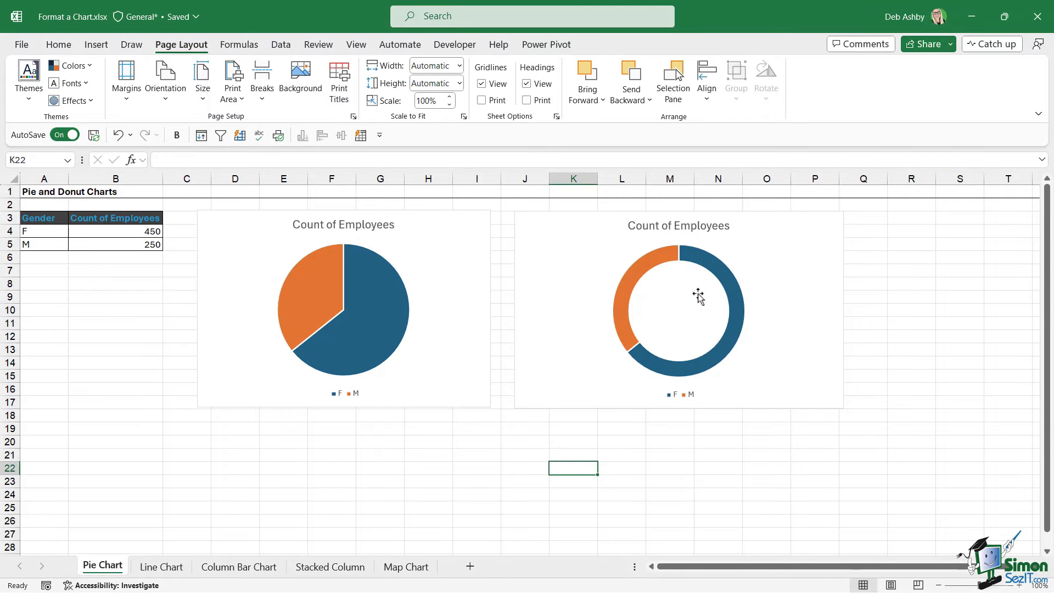
Examine the pie chart and the Gender and count cells it is based on.
left_click(388, 254)
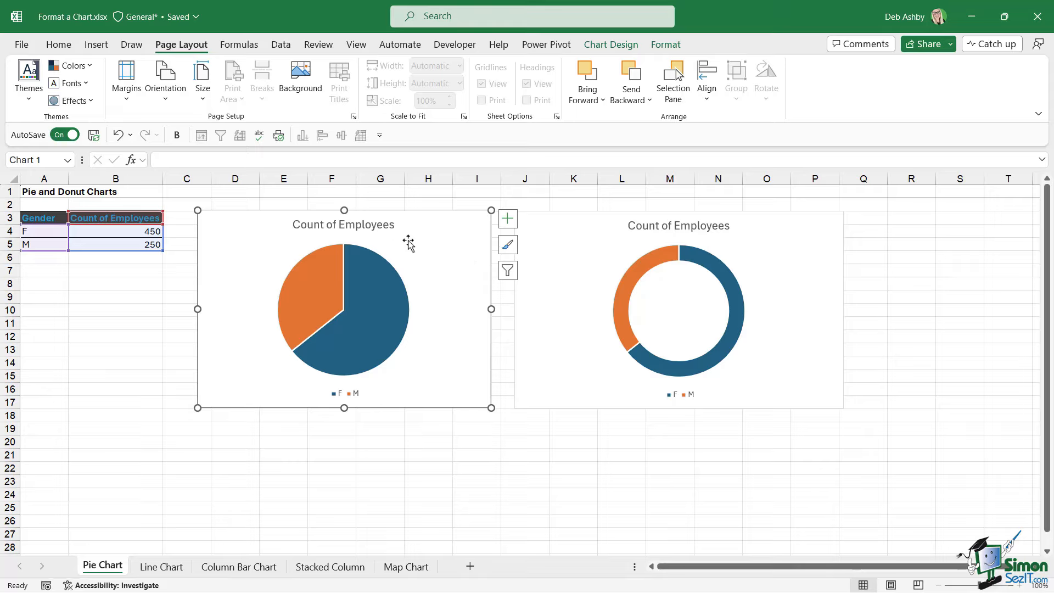
left_click(110, 243)
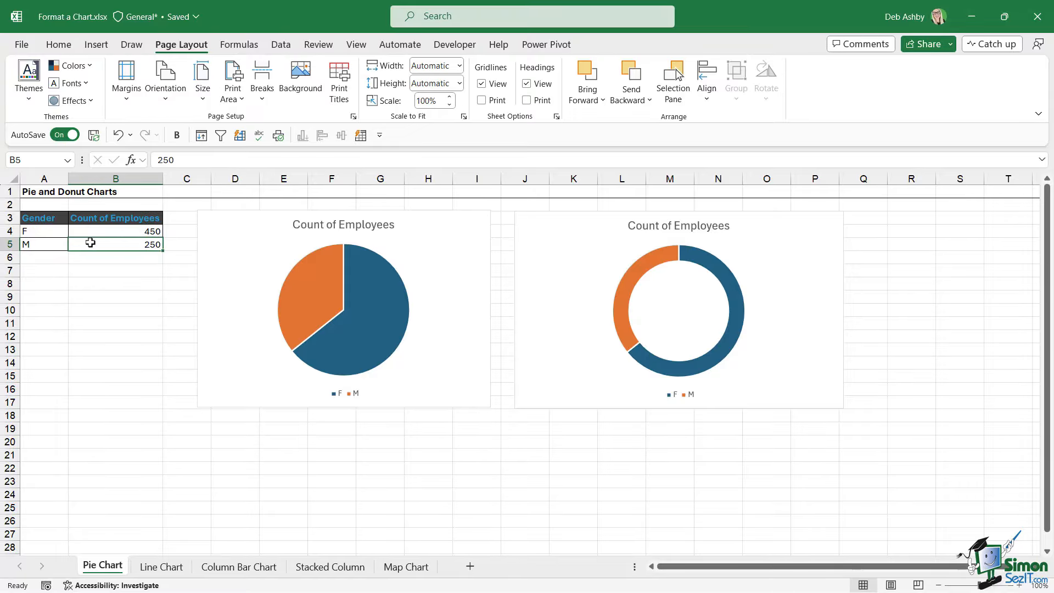
left_click_drag(47, 219, 47, 247)
left_click(48, 232)
left_click(130, 234)
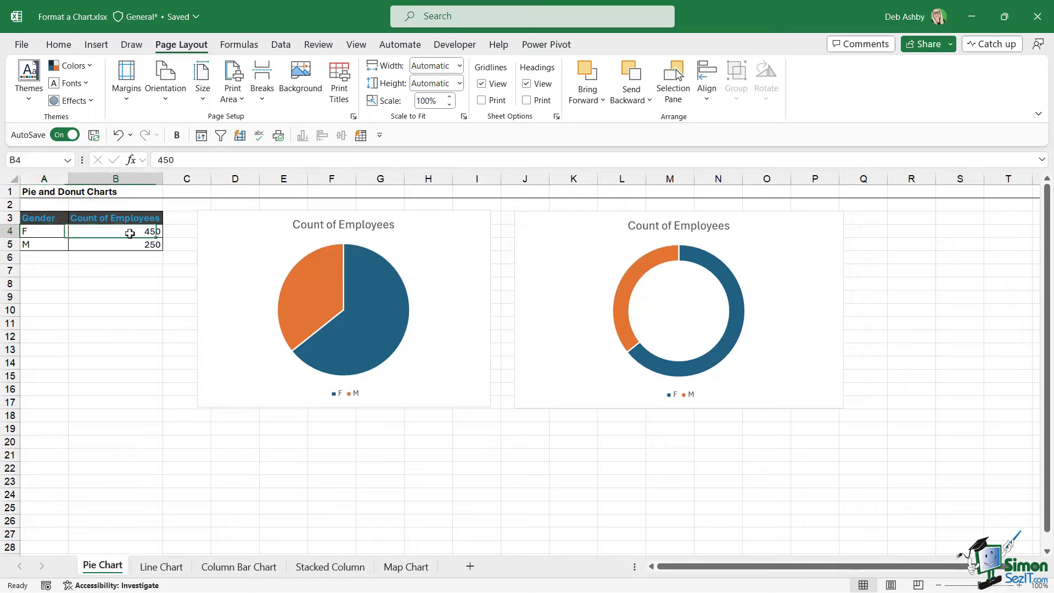
left_click(28, 232)
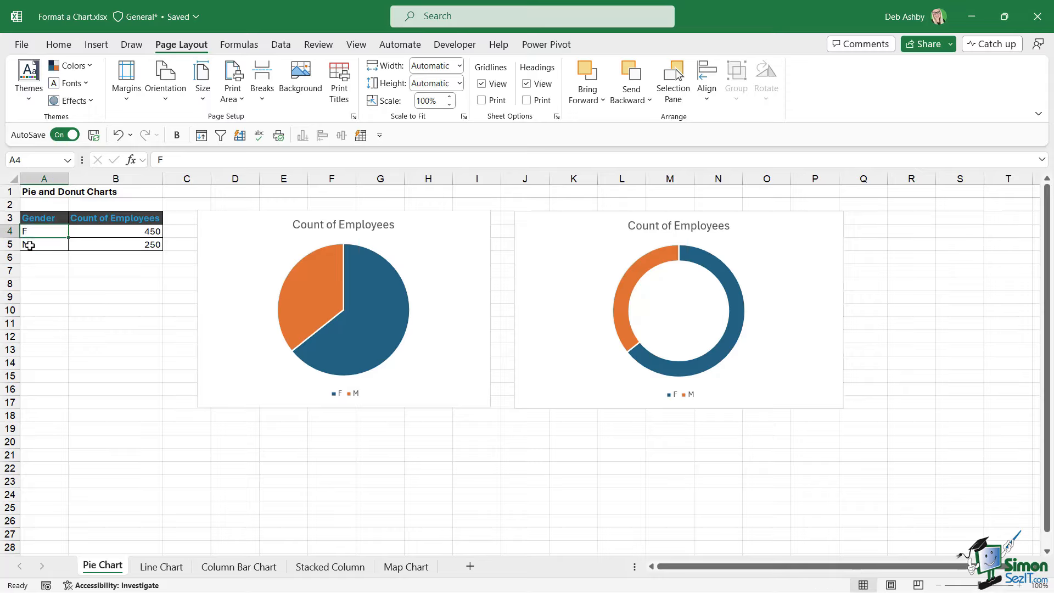
left_click(28, 244)
left_click(33, 258)
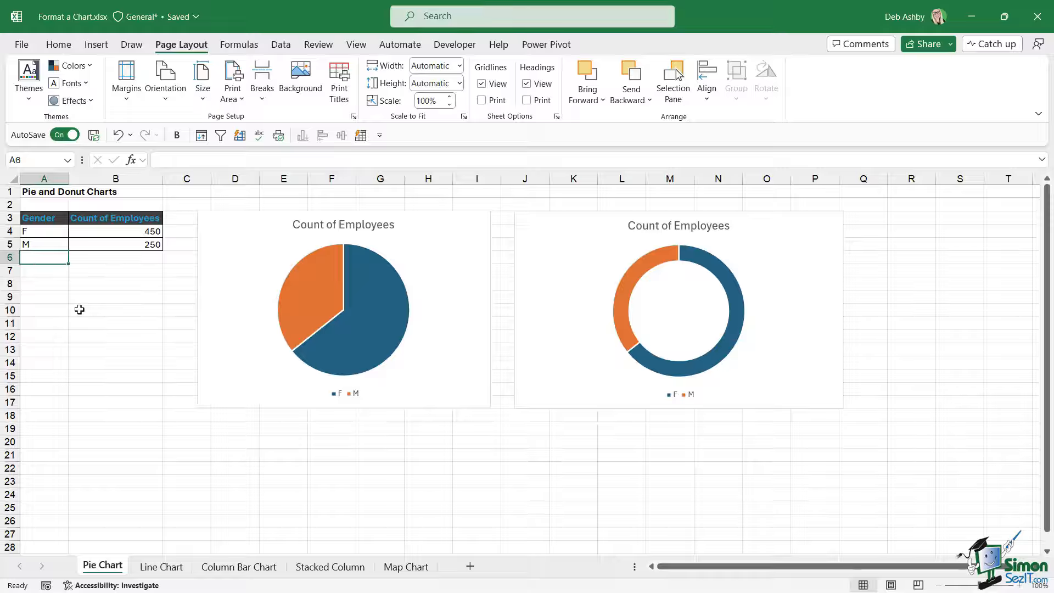
type("Other")
key("Tab")
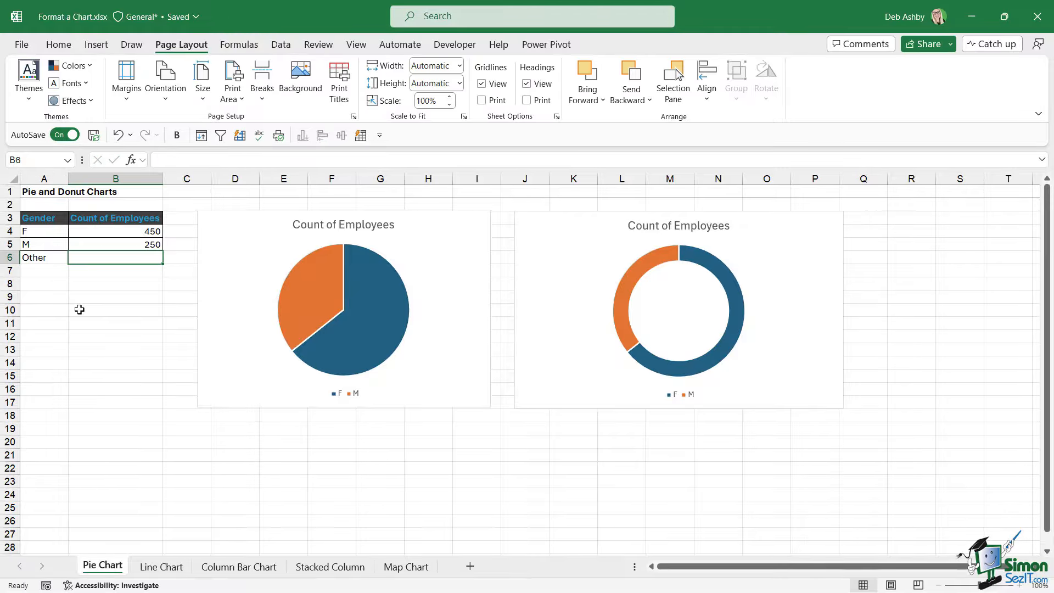
type("50")
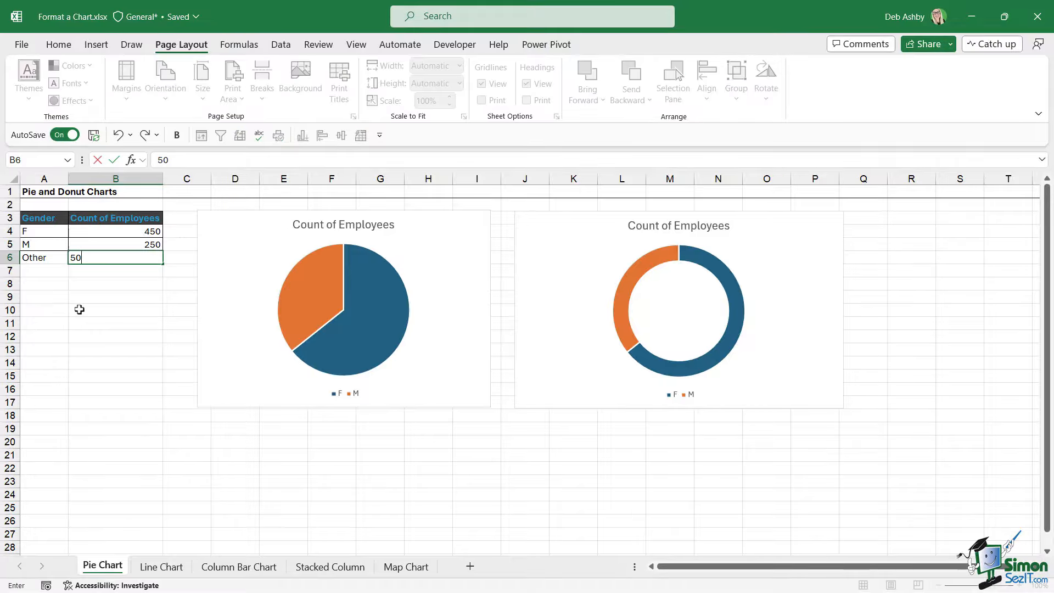
left_click(96, 297)
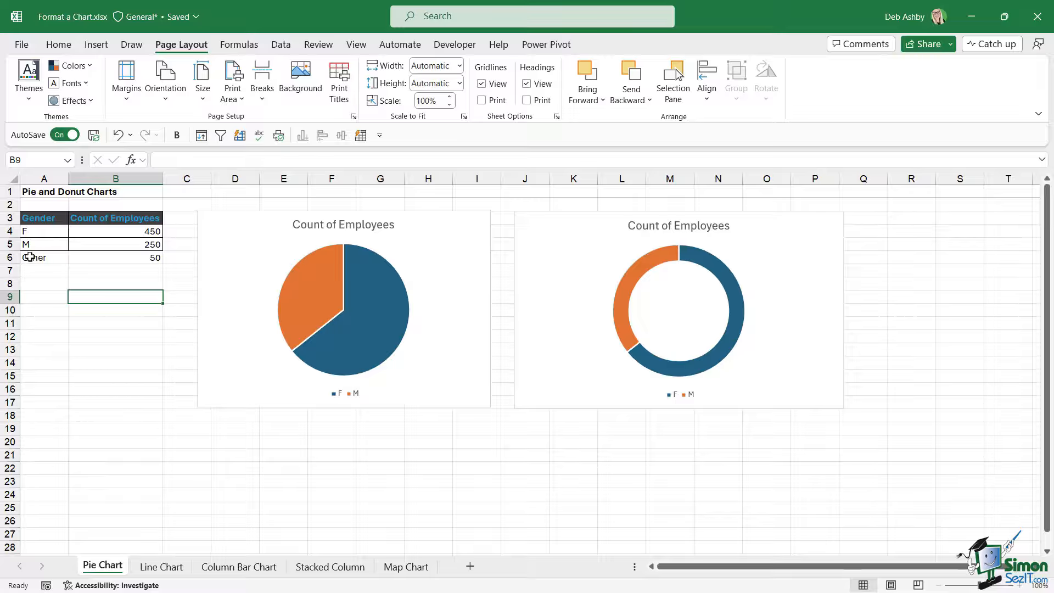
left_click_drag(30, 255, 141, 255)
key("Delete")
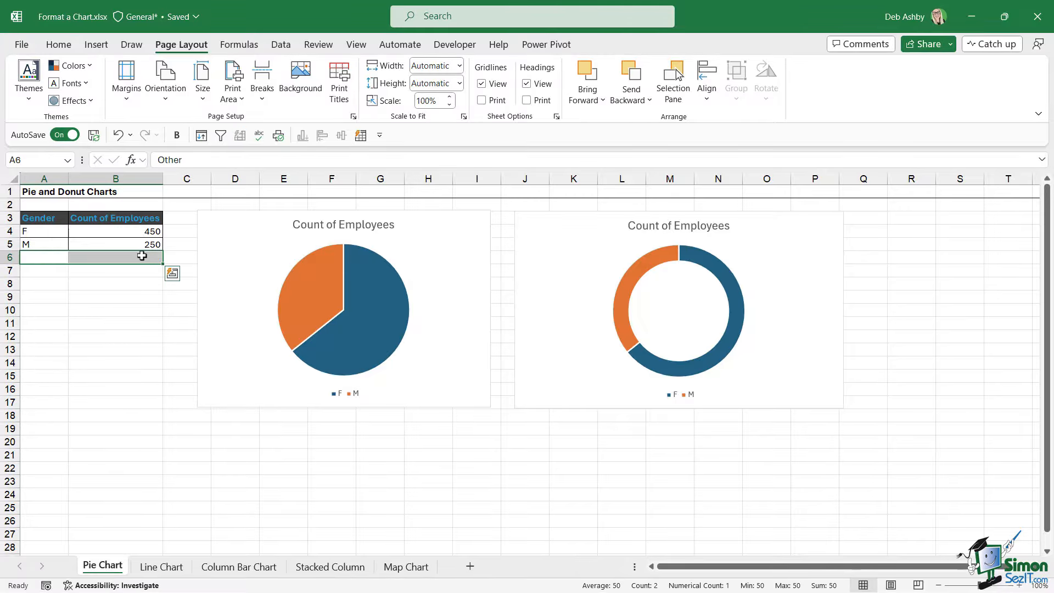
Convert the data range A3:B5 into a table with headers.
left_click(142, 232)
key("ctrl+t")
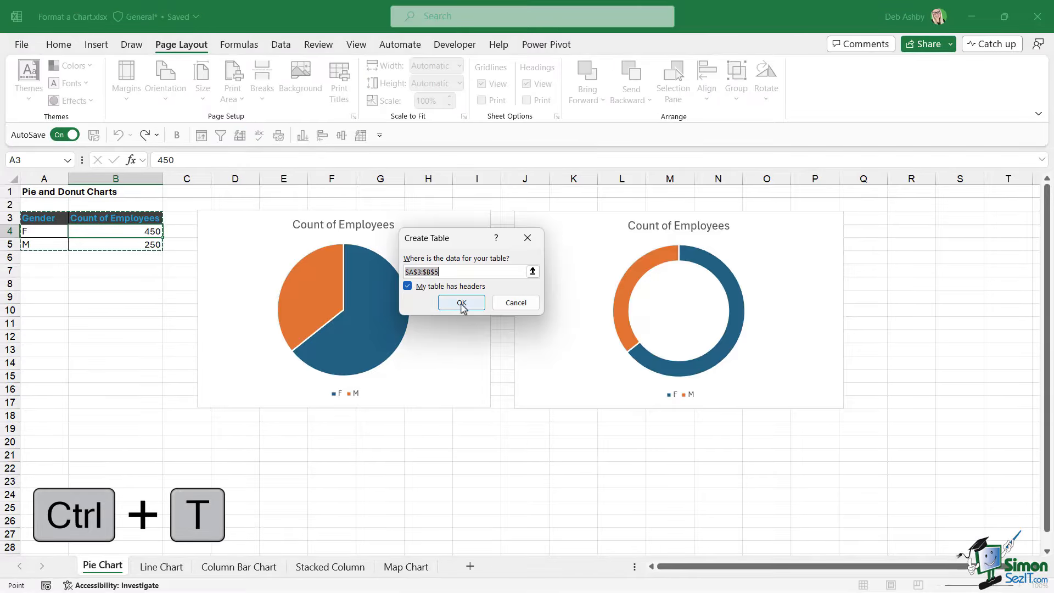
left_click(461, 301)
left_click(127, 282)
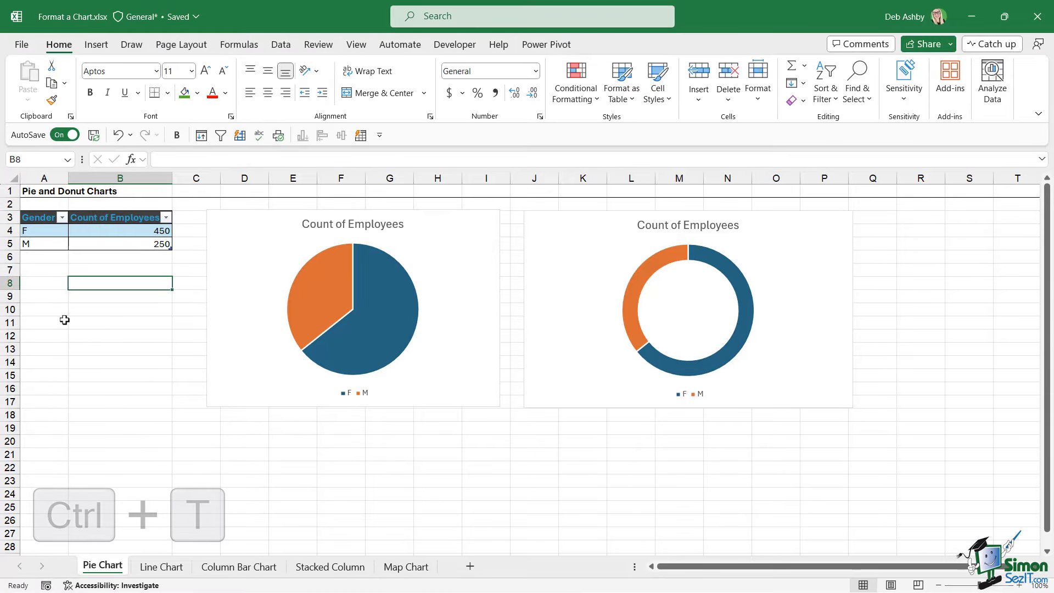
Add an Other row with a count of 50 to the table.
left_click(41, 259)
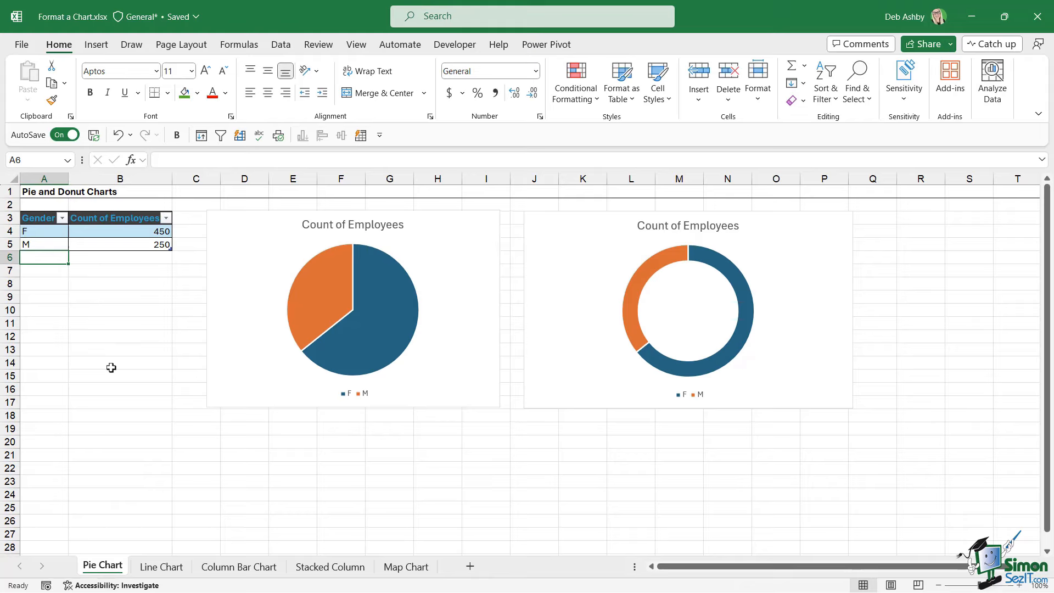
type("Other")
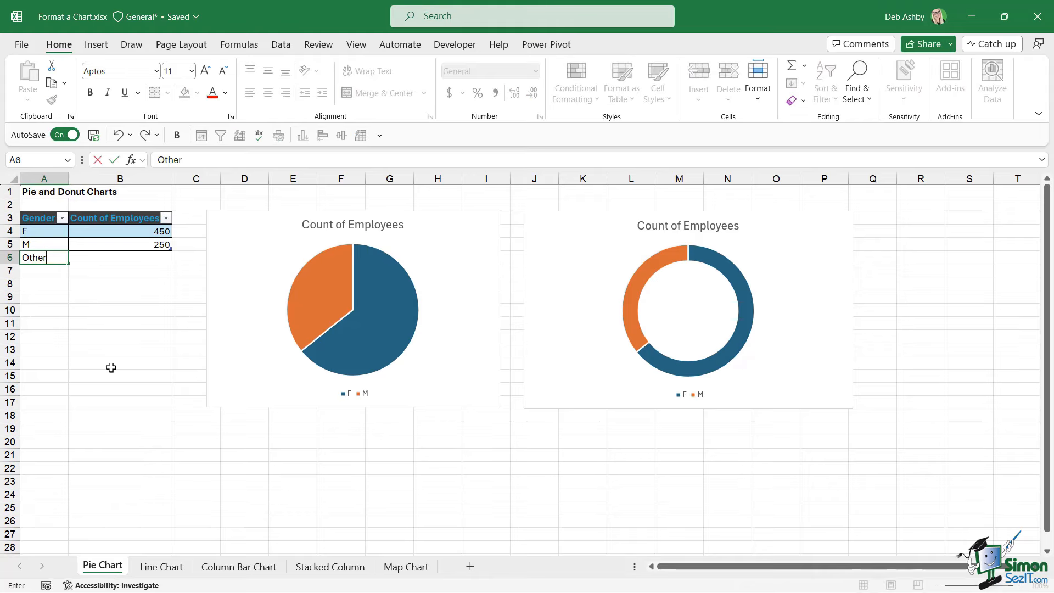
key("Tab")
type("50")
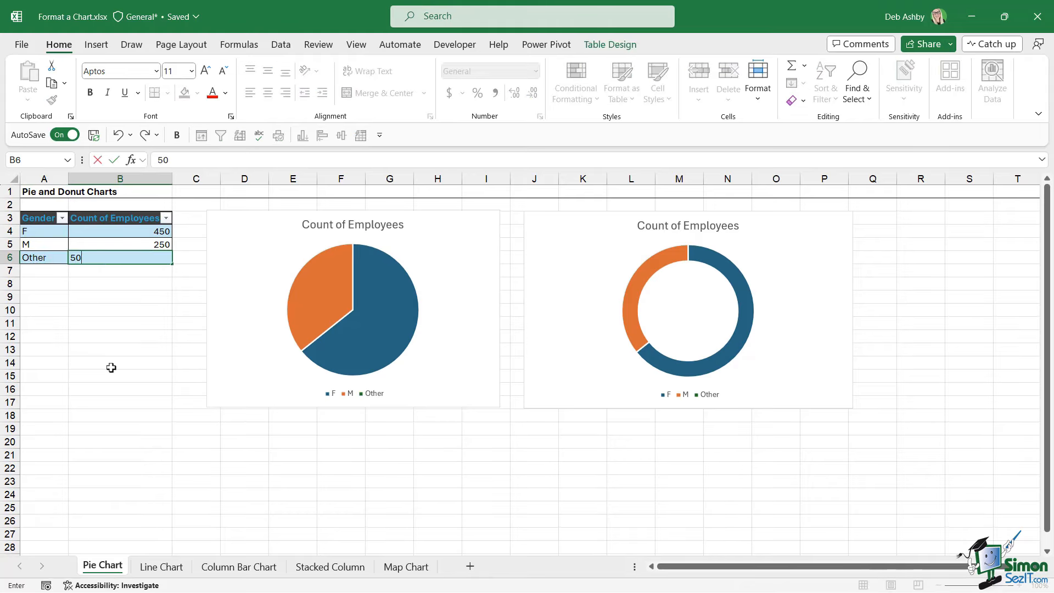
left_click(117, 323)
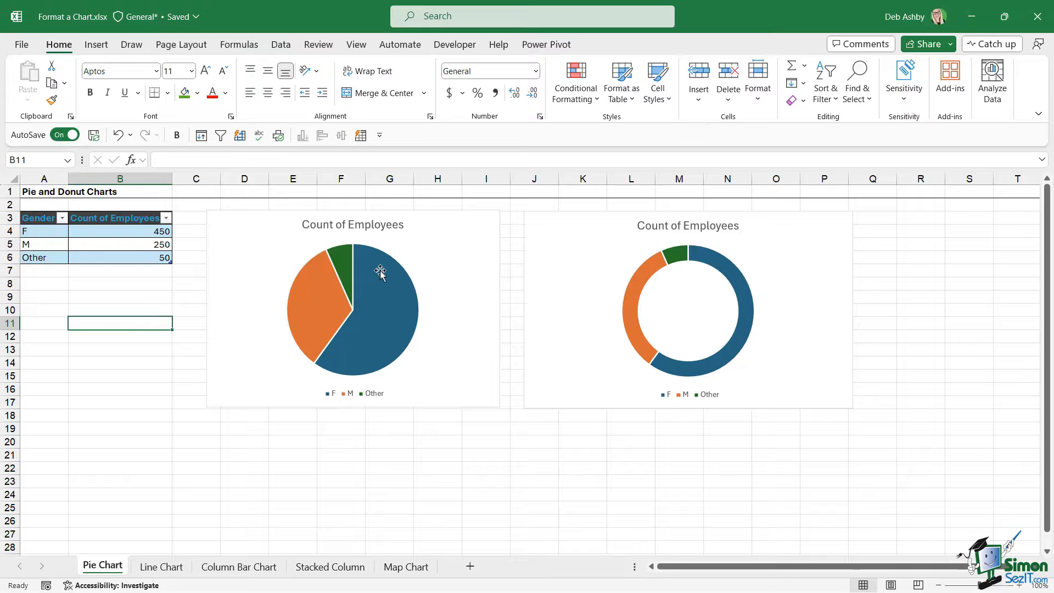
Rename the pie chart's title to No of Employees by Gender.
left_click(445, 236)
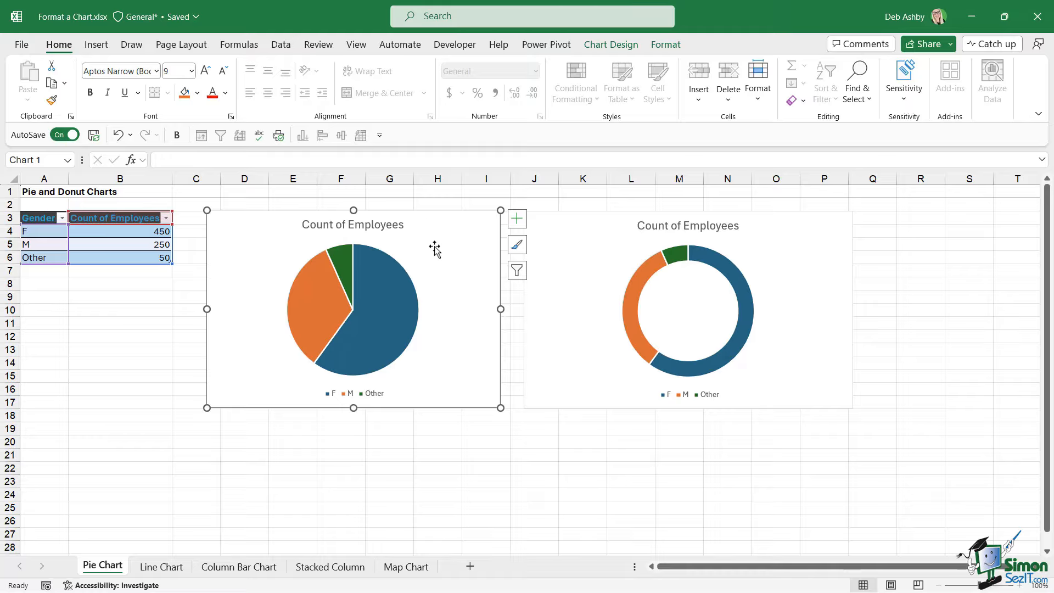
left_click(325, 225)
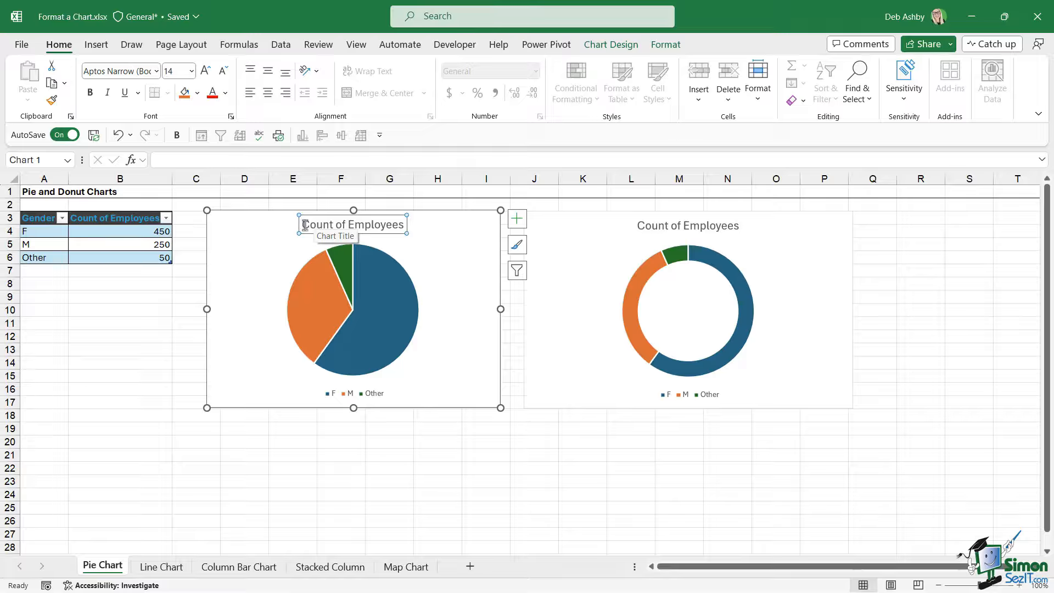
left_click_drag(305, 224, 398, 225)
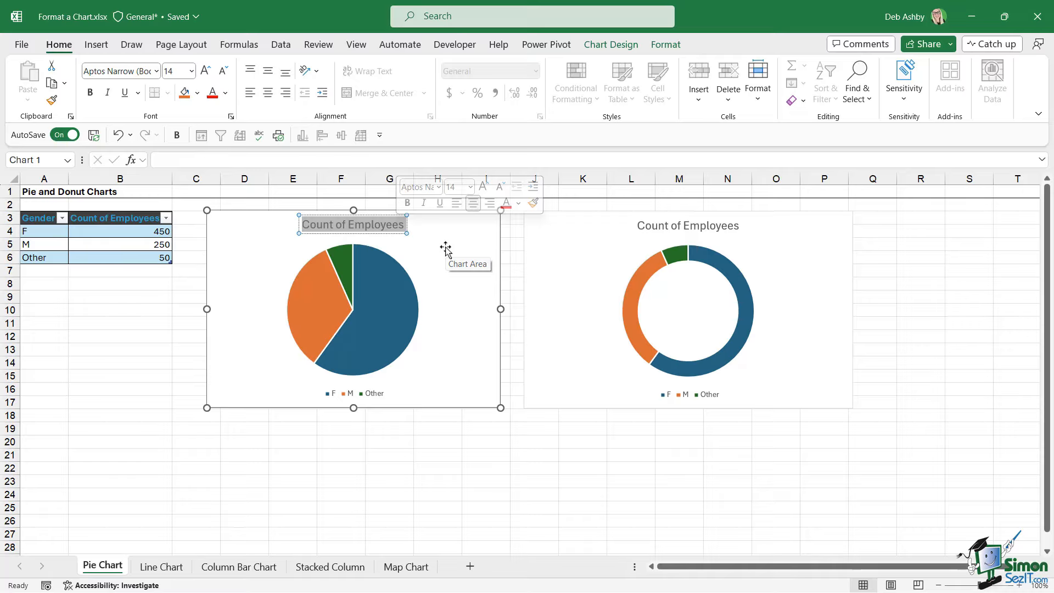
type("No of Empl")
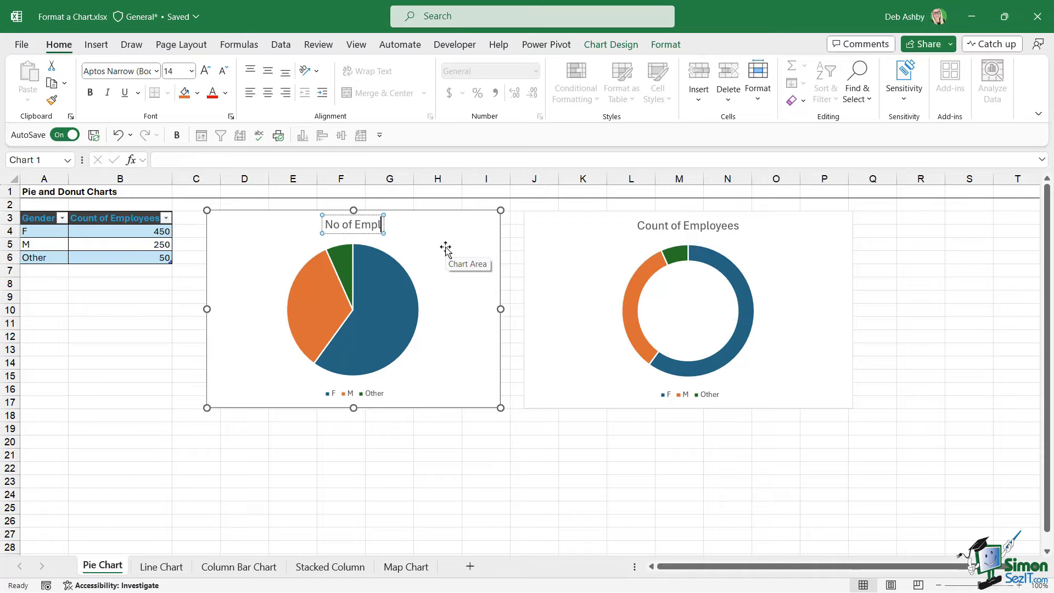
type("oyees by")
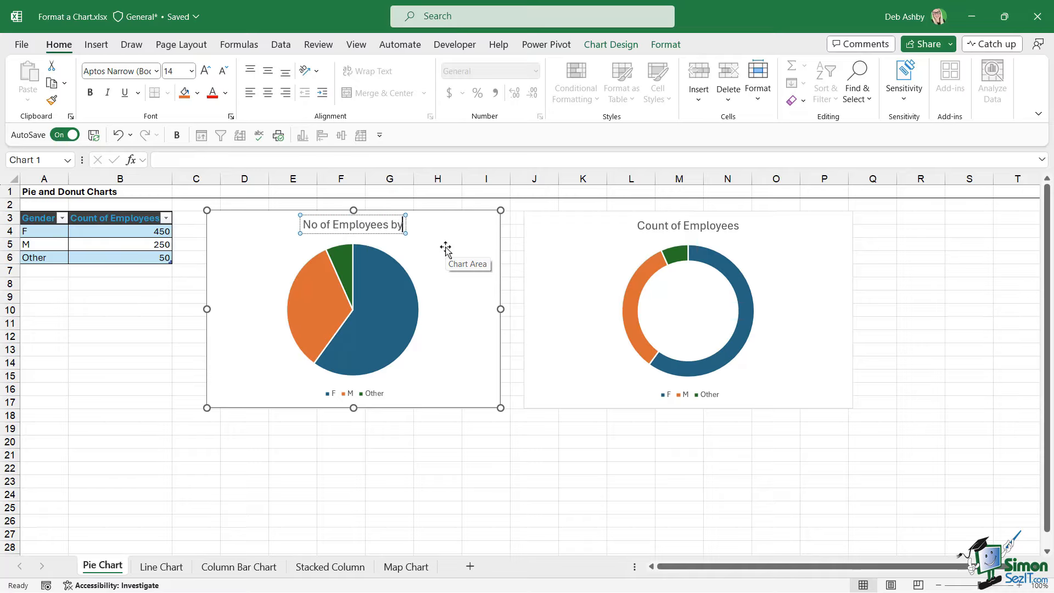
type(" Gender")
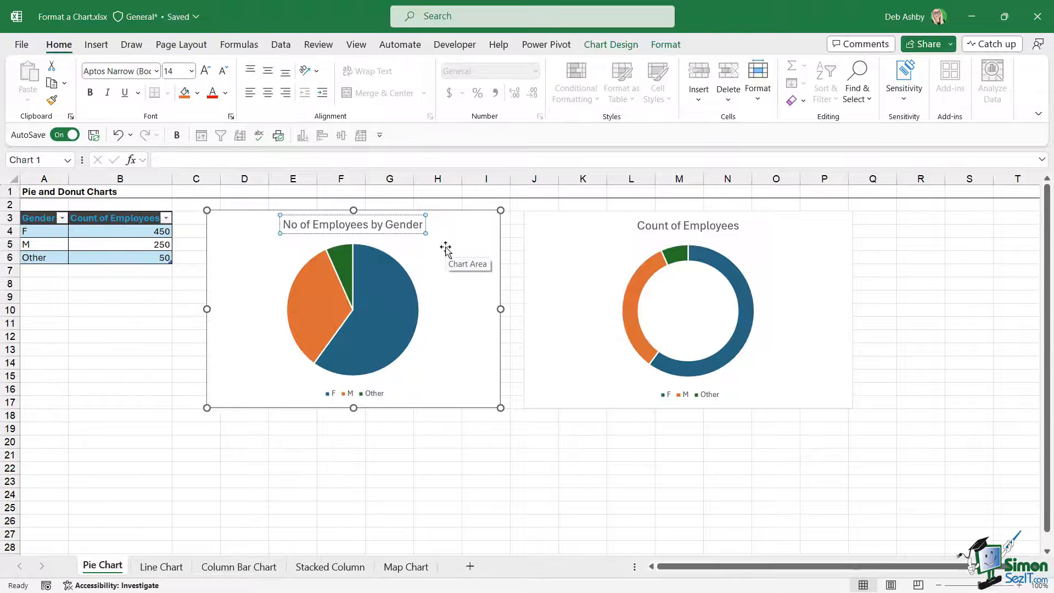
left_click(402, 233)
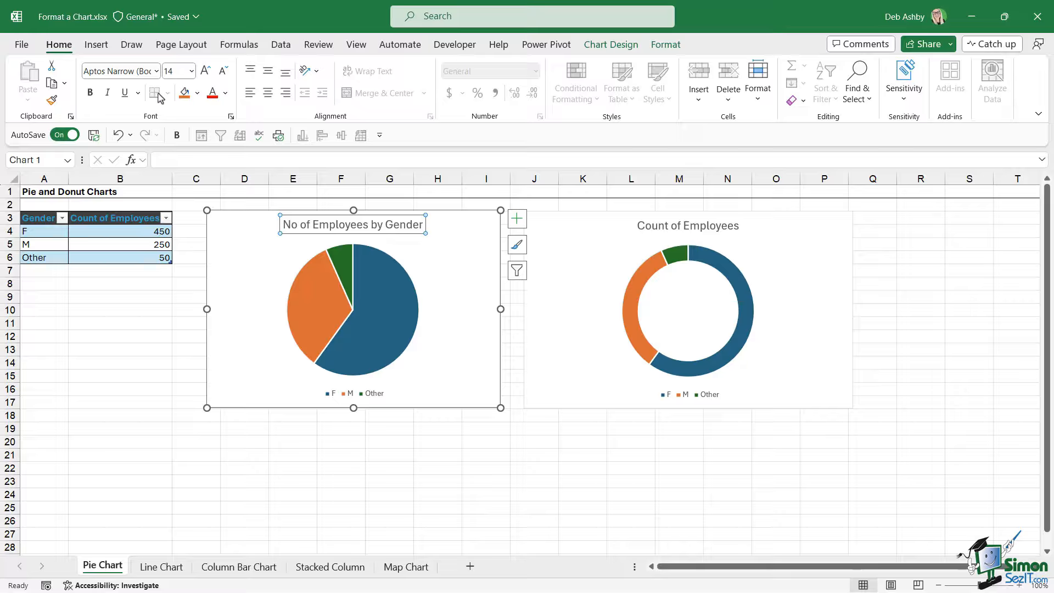
Format the pie chart title in Aptos Black with a dark grey font colour.
left_click(157, 71)
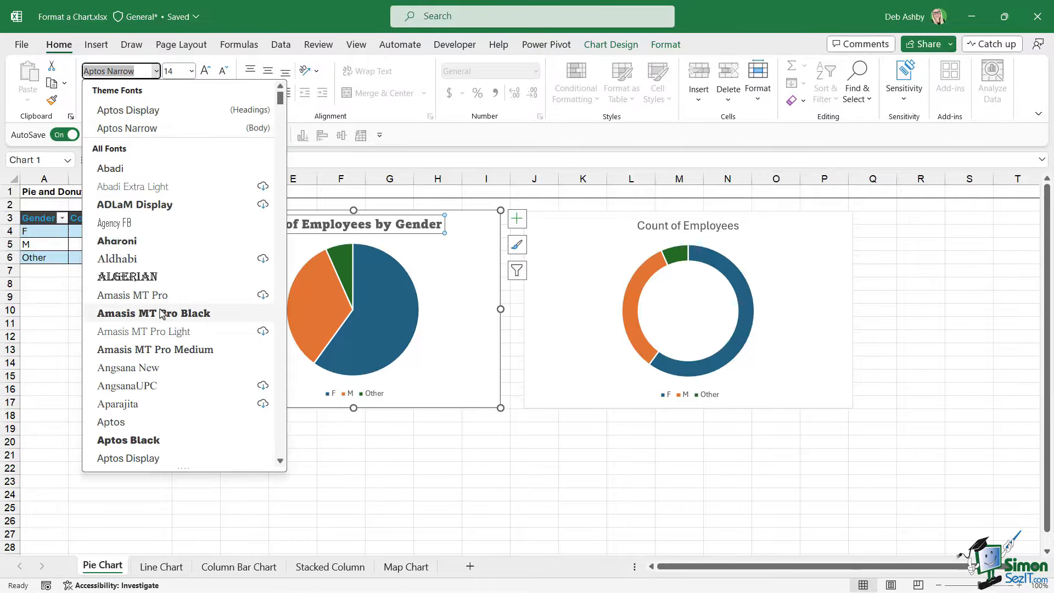
left_click(142, 440)
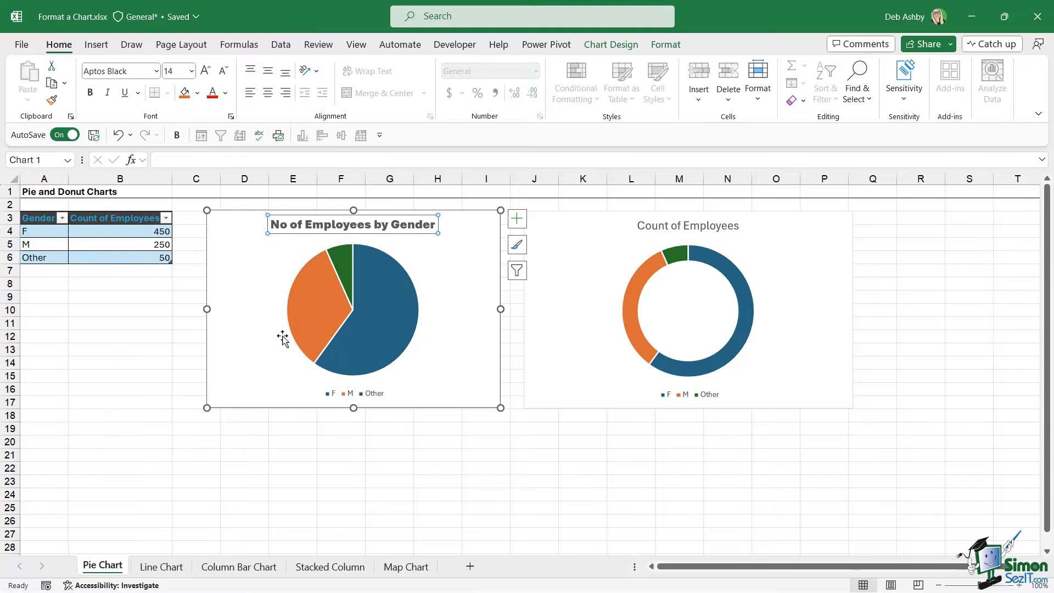
left_click(225, 93)
left_click(221, 176)
Move the pie chart's legend to the top.
left_click(466, 262)
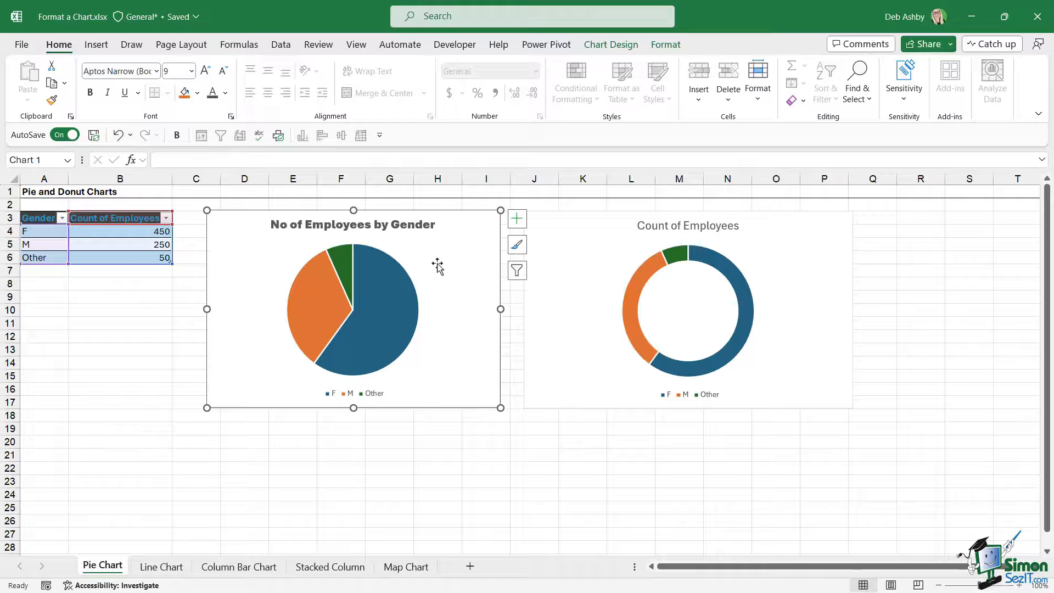
left_click(367, 398)
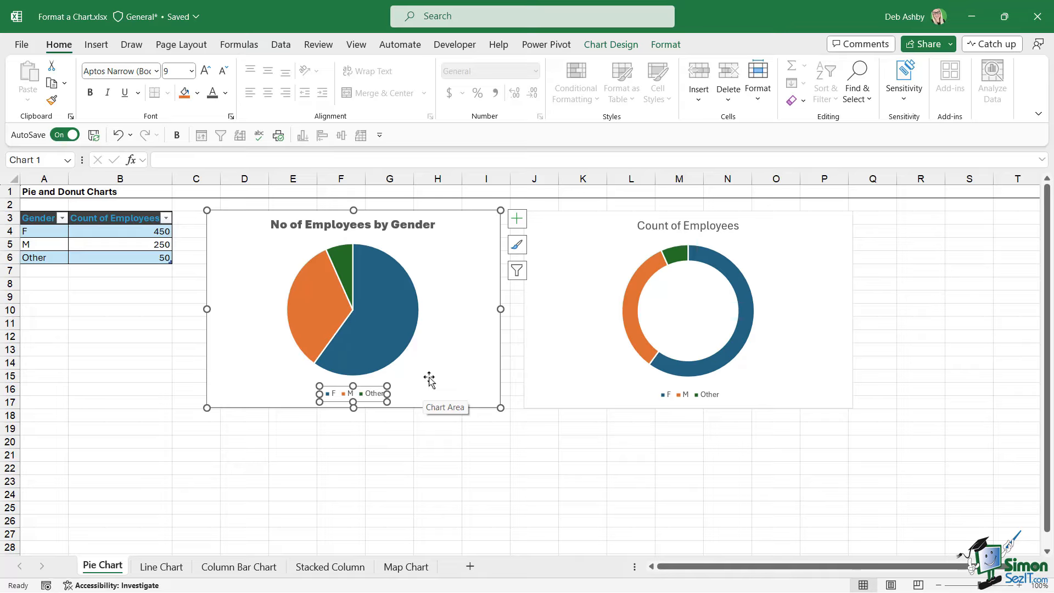
left_click(517, 225)
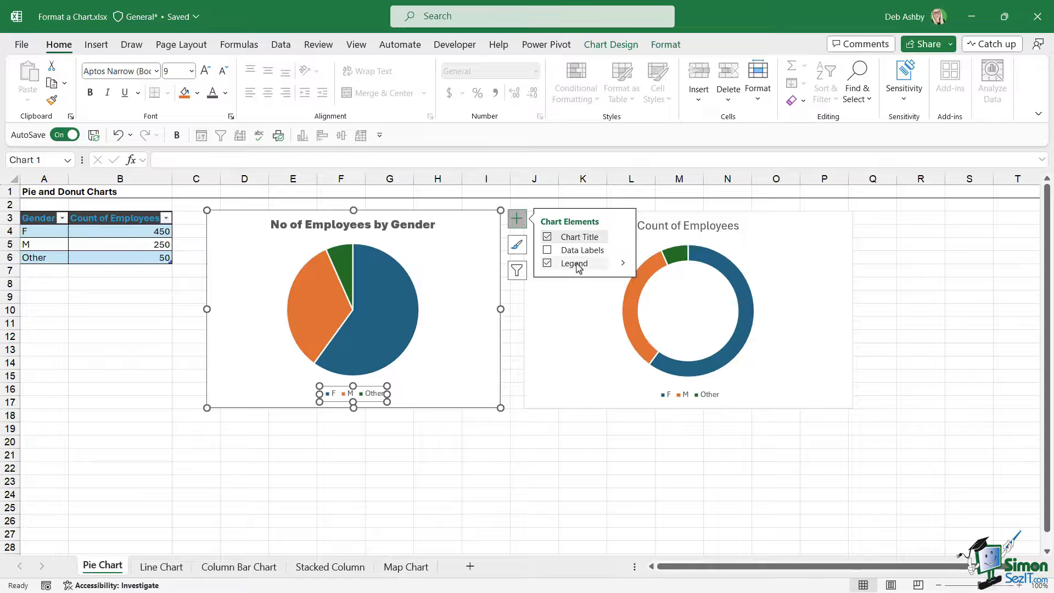
left_click(622, 263)
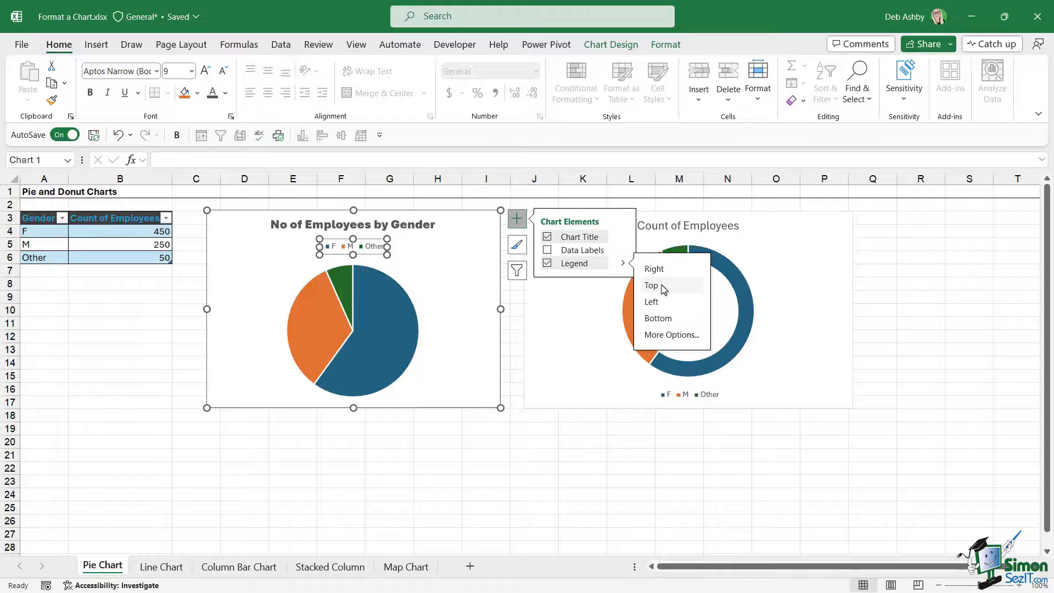
left_click(653, 285)
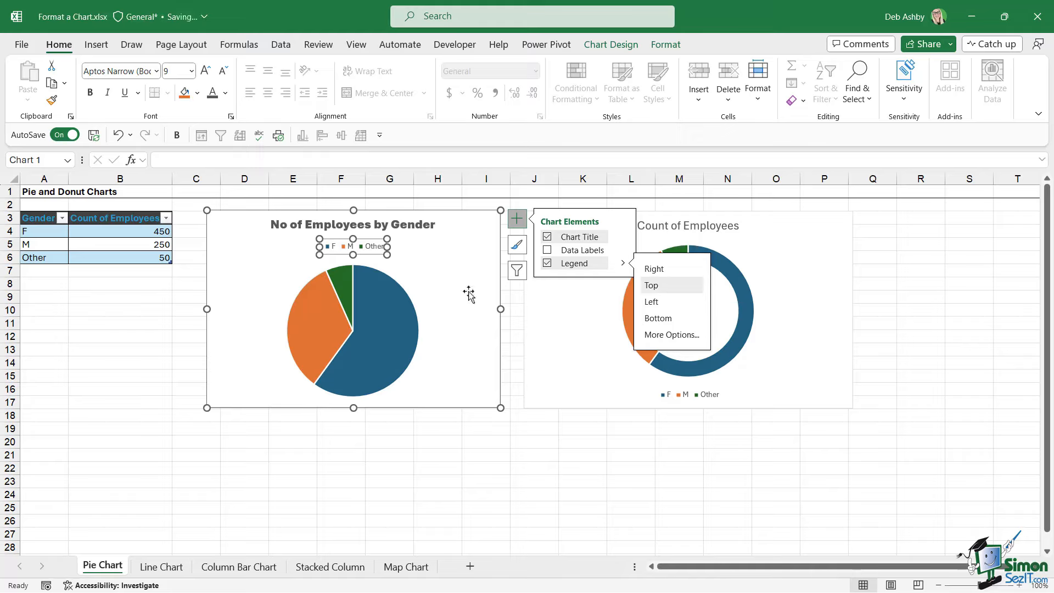
Add data labels to the pie chart.
left_click(548, 252)
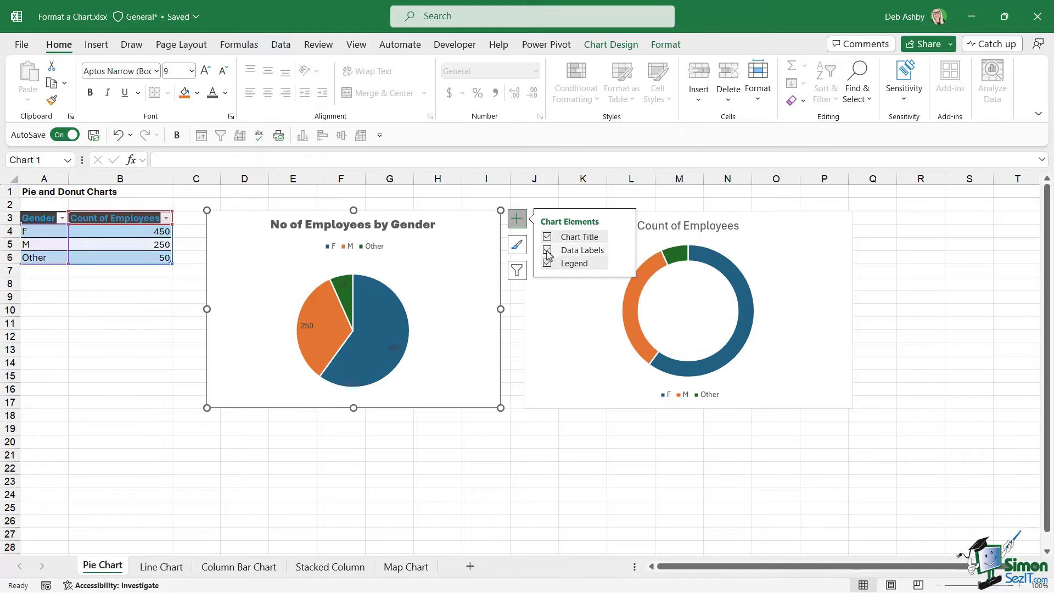
Enlarge the pie chart's plot area so the pie fills more of the chart.
left_click(371, 299)
left_click(411, 306)
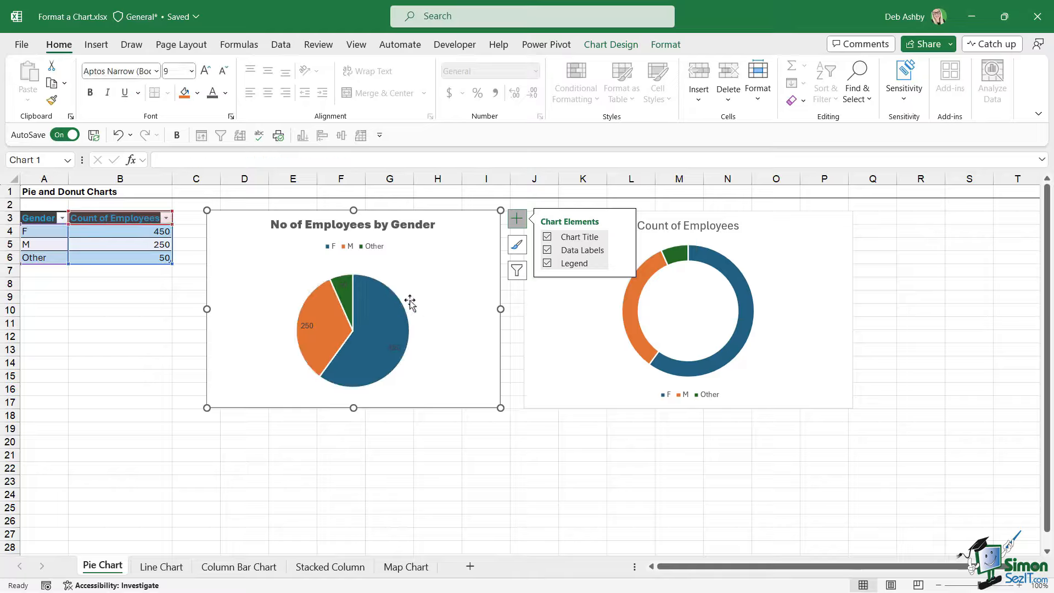
left_click(389, 298)
left_click(405, 291)
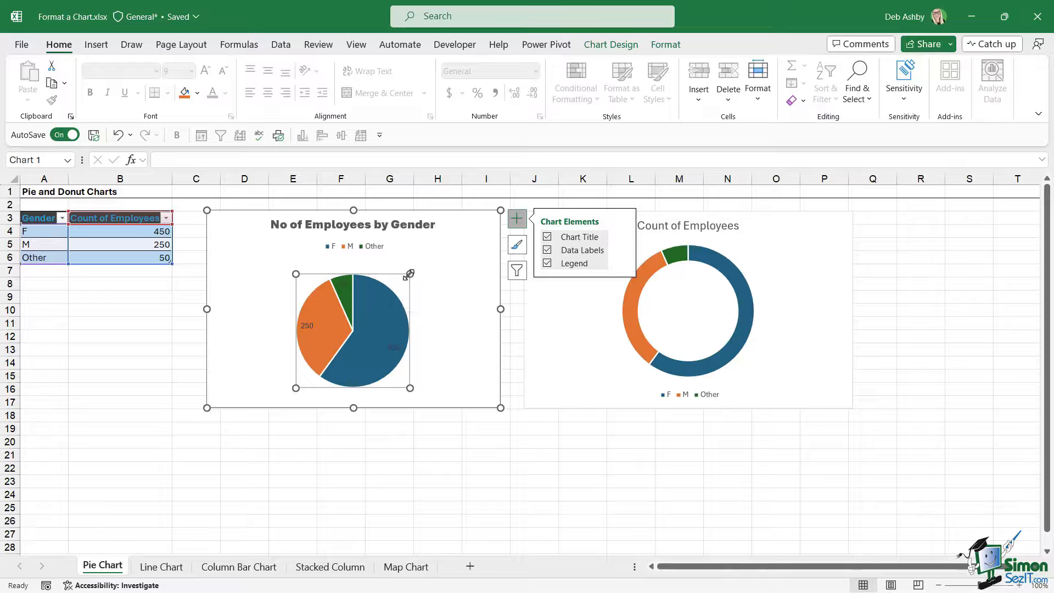
left_click_drag(416, 271, 423, 263)
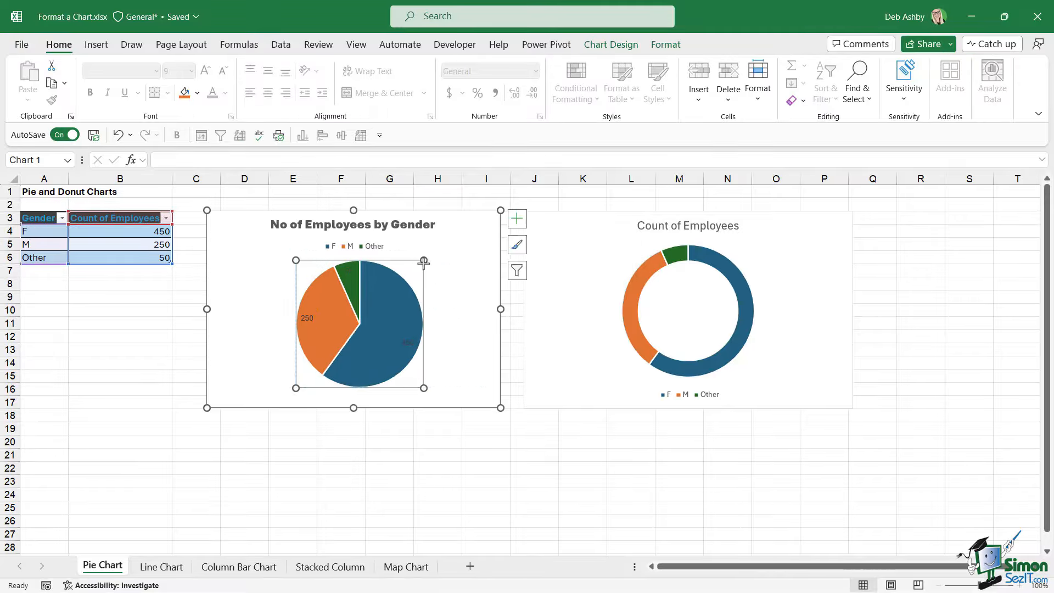
left_click(455, 315)
Format the pie chart's data labels in bold white font.
left_click(407, 342)
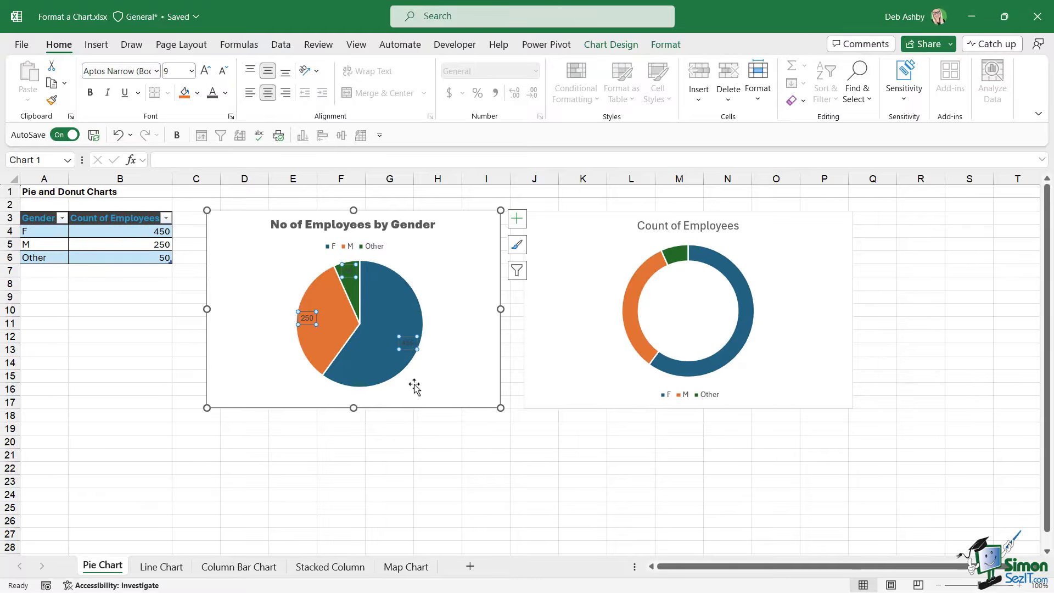
left_click(225, 93)
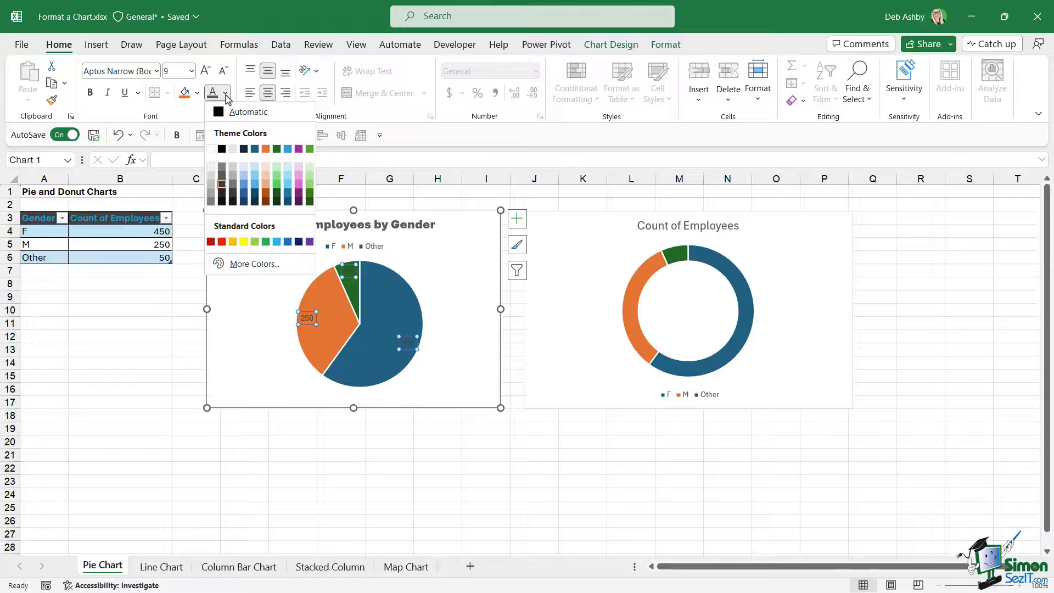
left_click(217, 149)
left_click(90, 92)
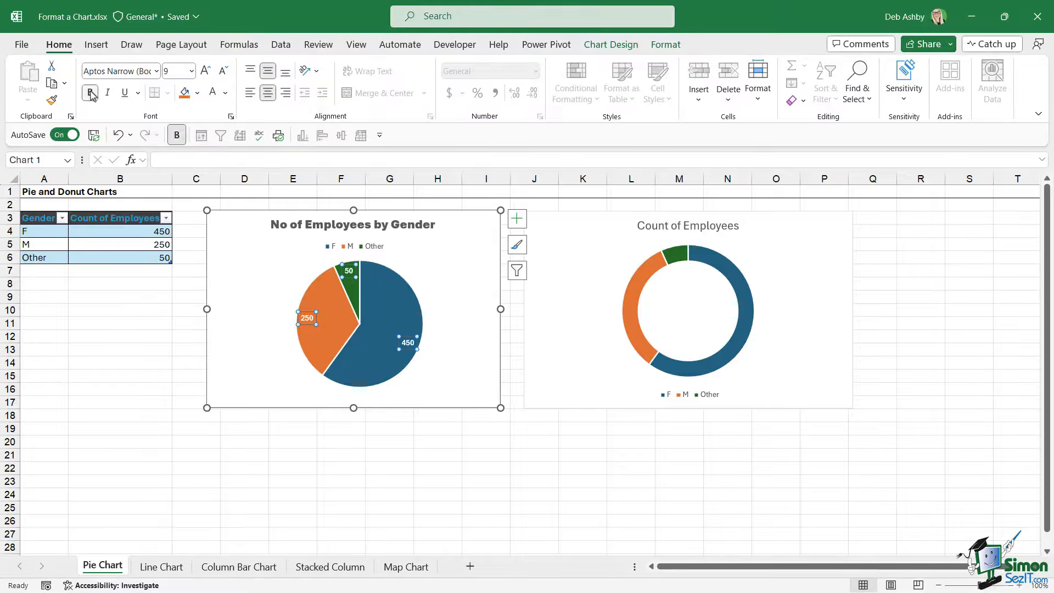
left_click(442, 279)
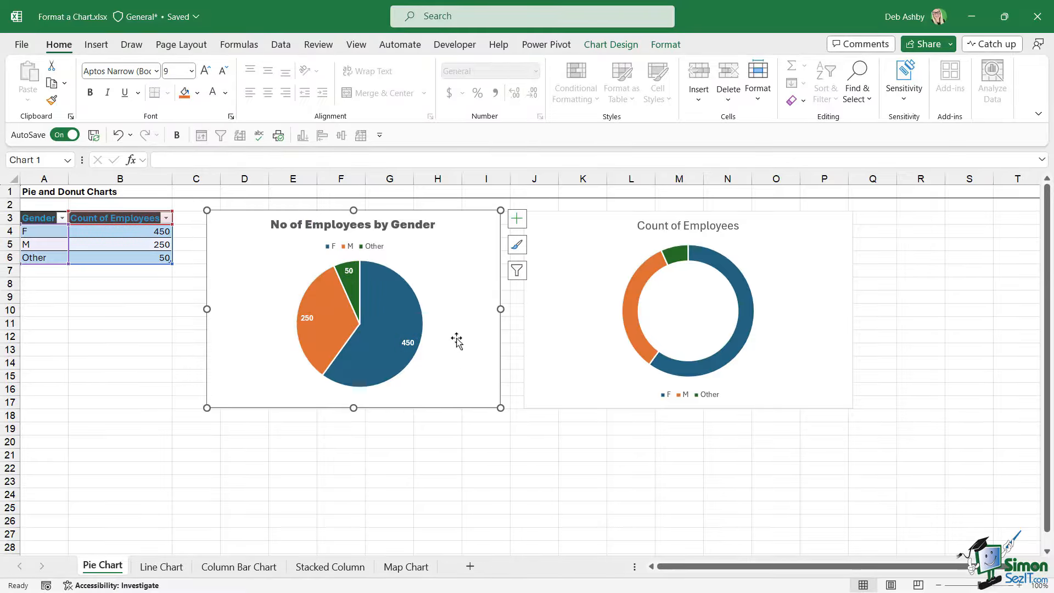
Apply the pie chart's formatting to the donut chart.
left_click_drag(431, 217, 427, 218)
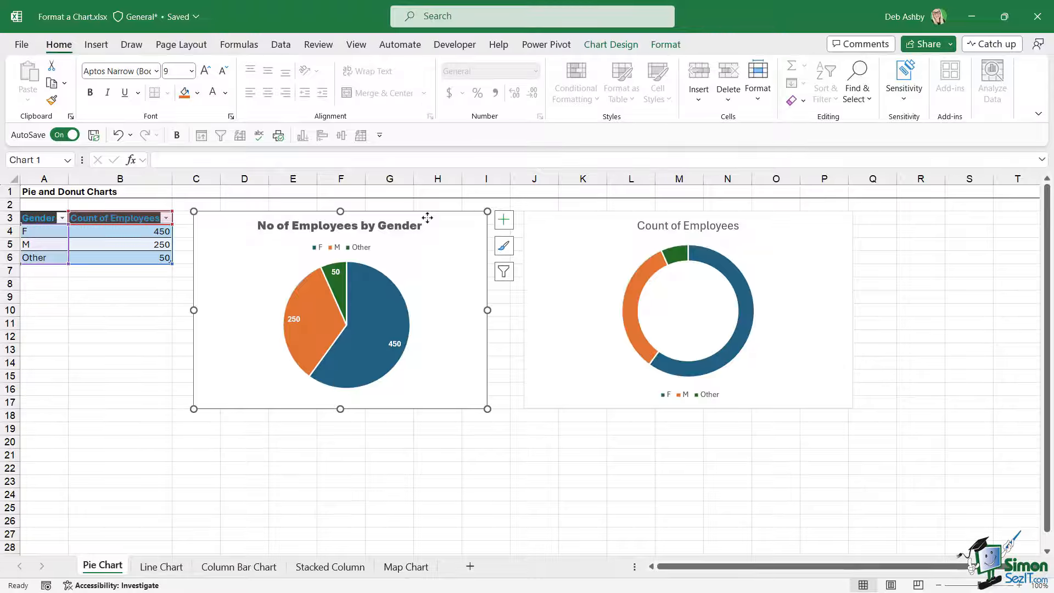
left_click(559, 233)
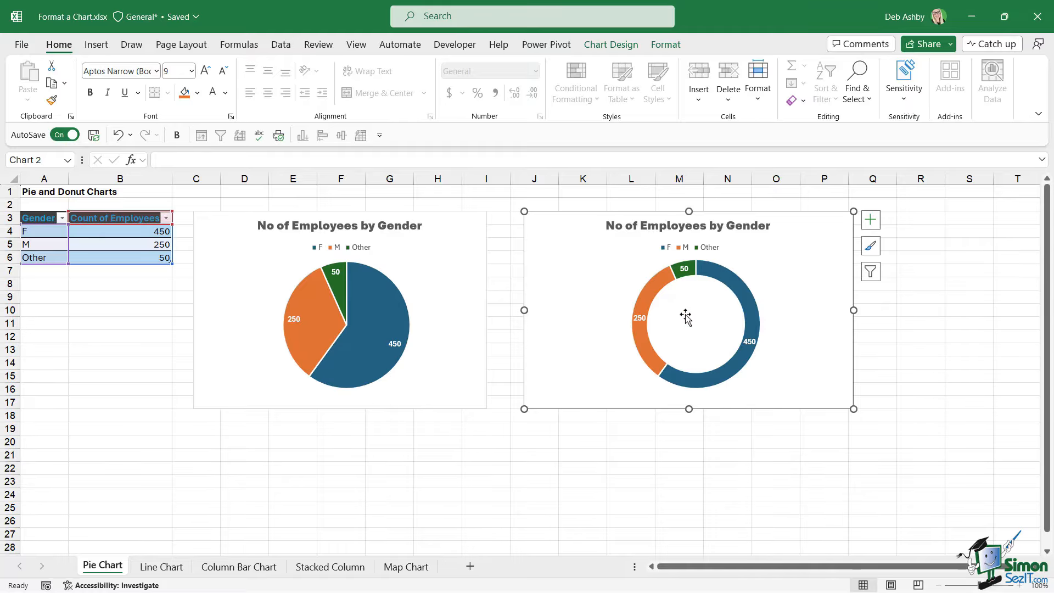
Open the donut series formatting and set the doughnut hole size to 55%.
left_click(732, 283)
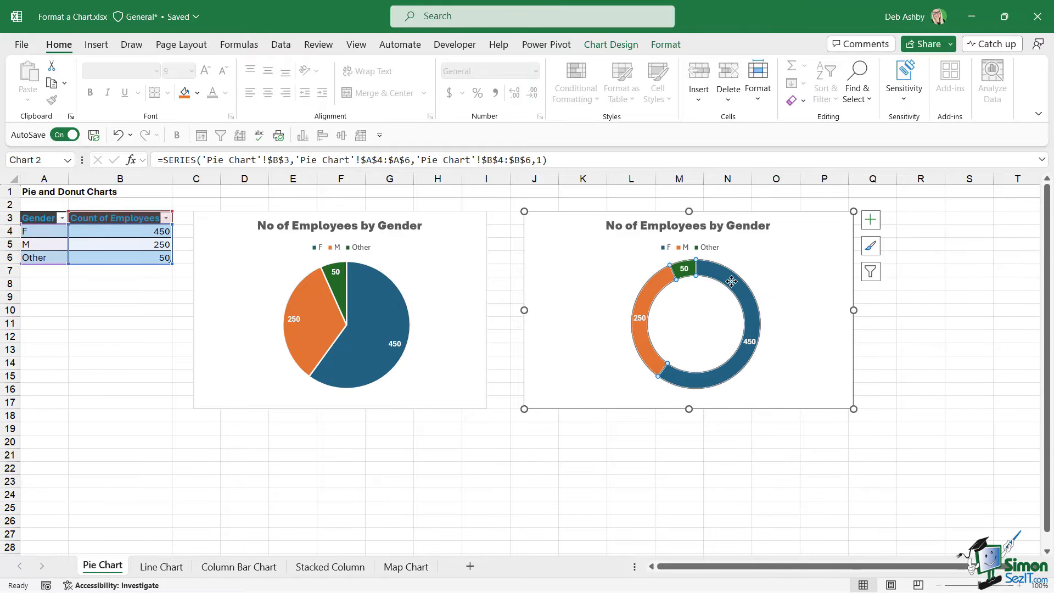
right_click(732, 285)
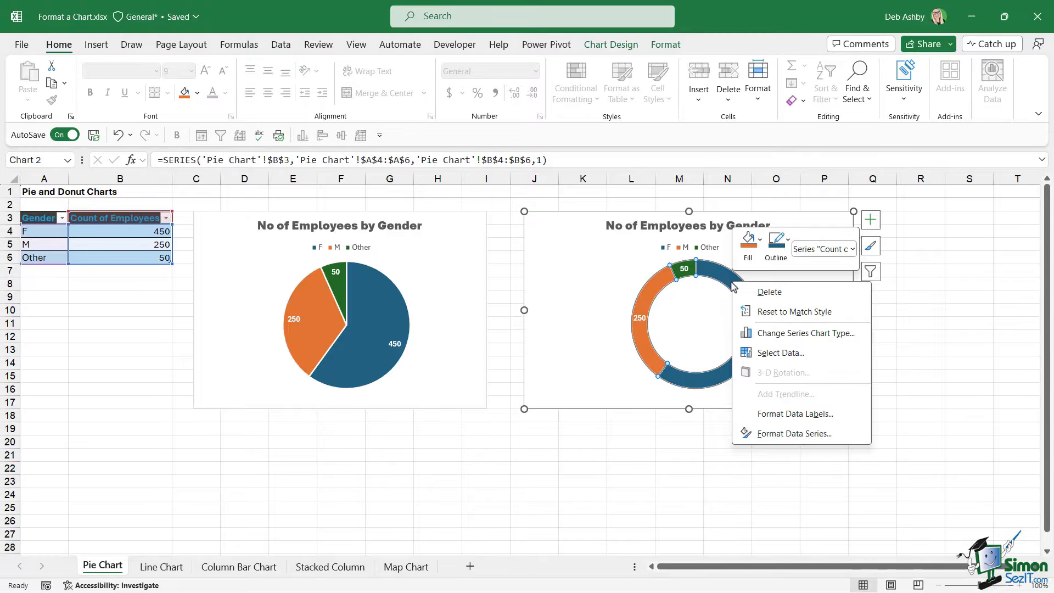
left_click(810, 434)
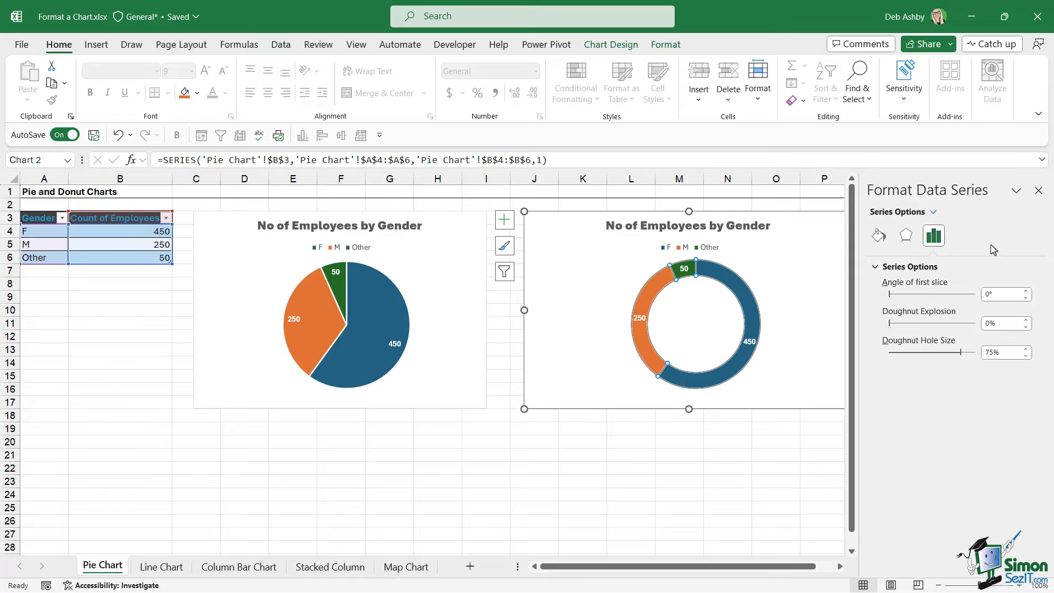
left_click(879, 236)
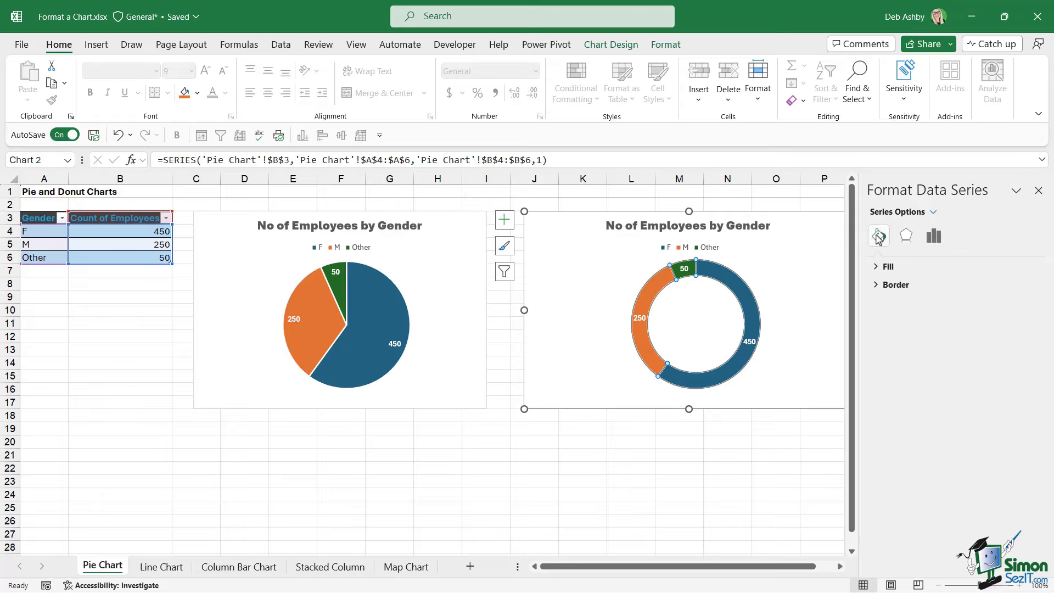
left_click(876, 268)
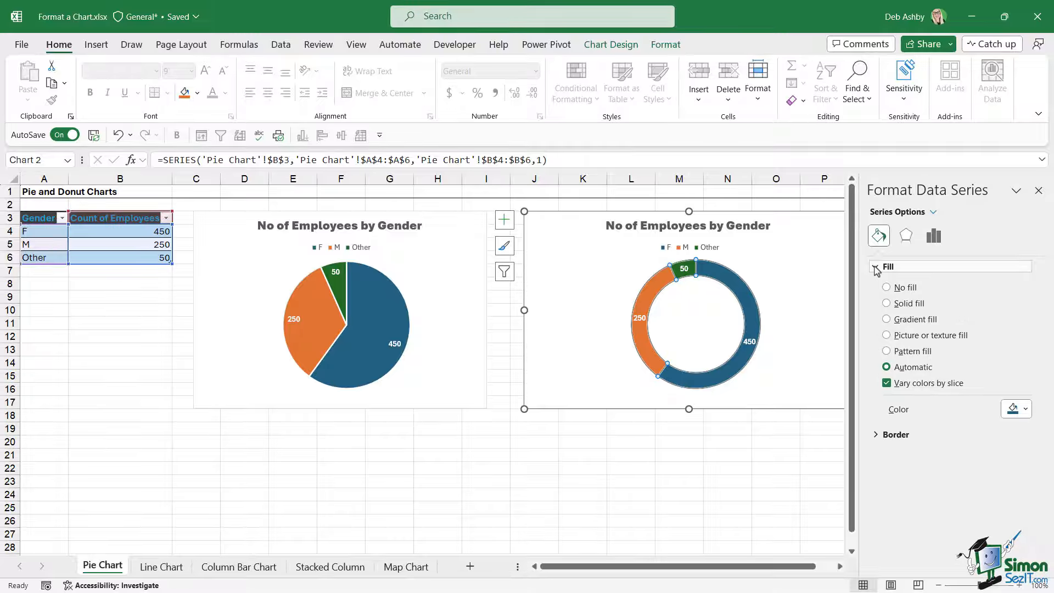
left_click(875, 434)
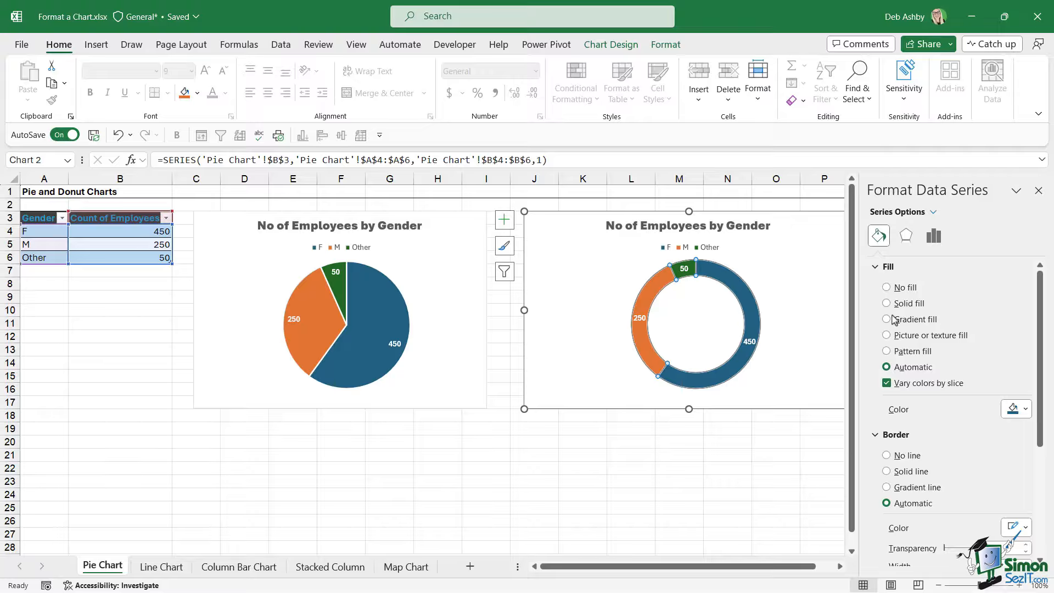
left_click(905, 236)
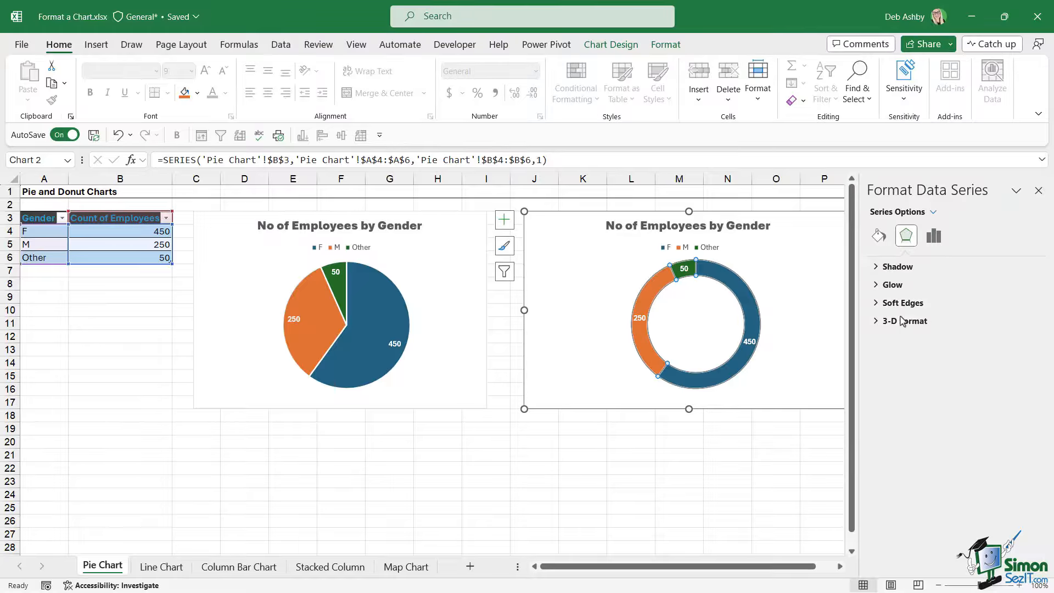
left_click(935, 237)
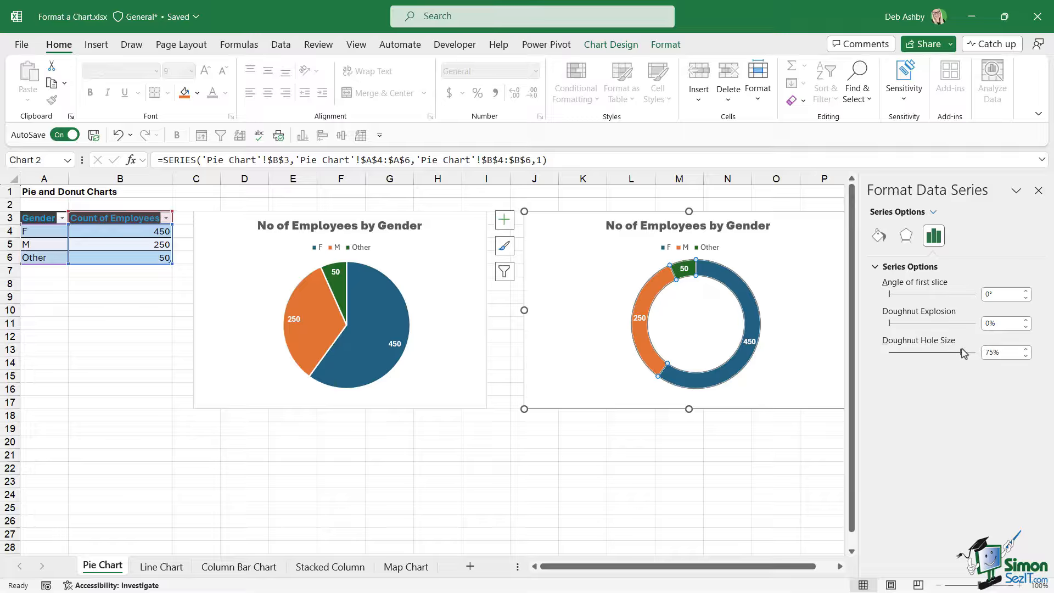
left_click_drag(961, 357, 942, 357)
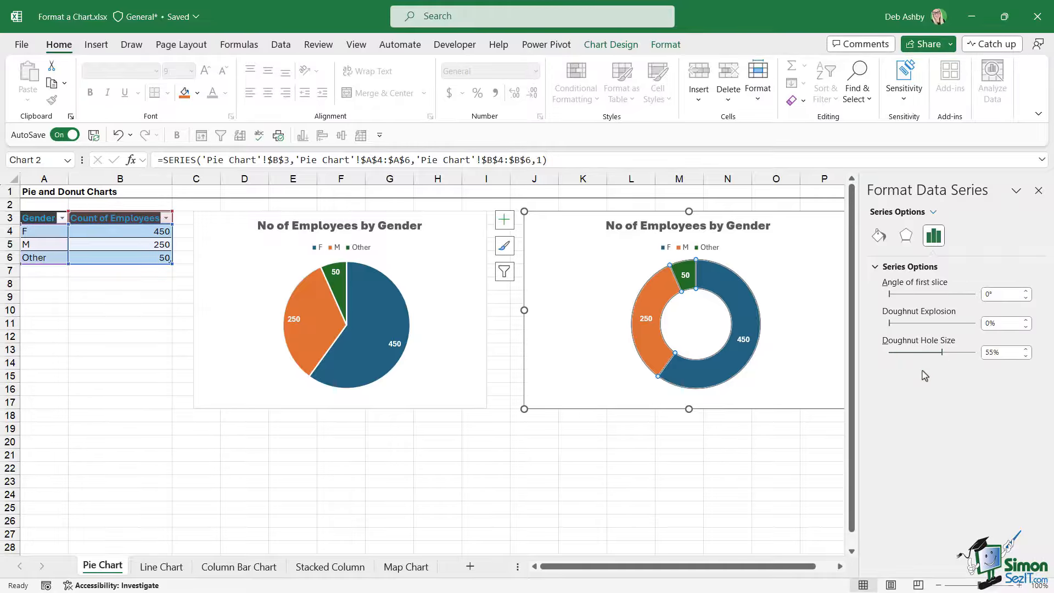
Place a people icon in the centre of the donut chart.
left_click(617, 320)
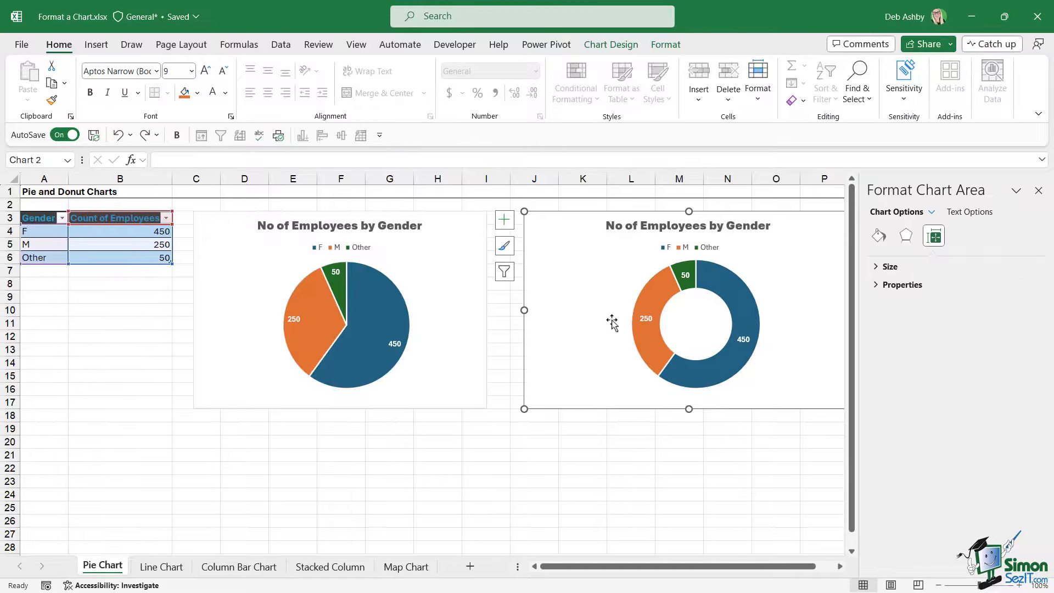
left_click(688, 322)
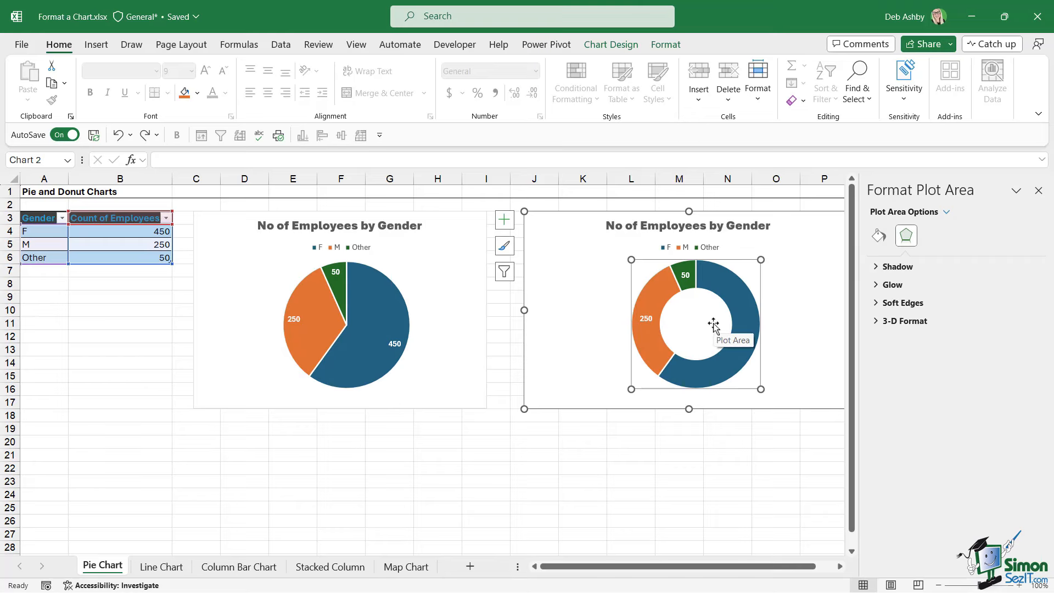
left_click(727, 442)
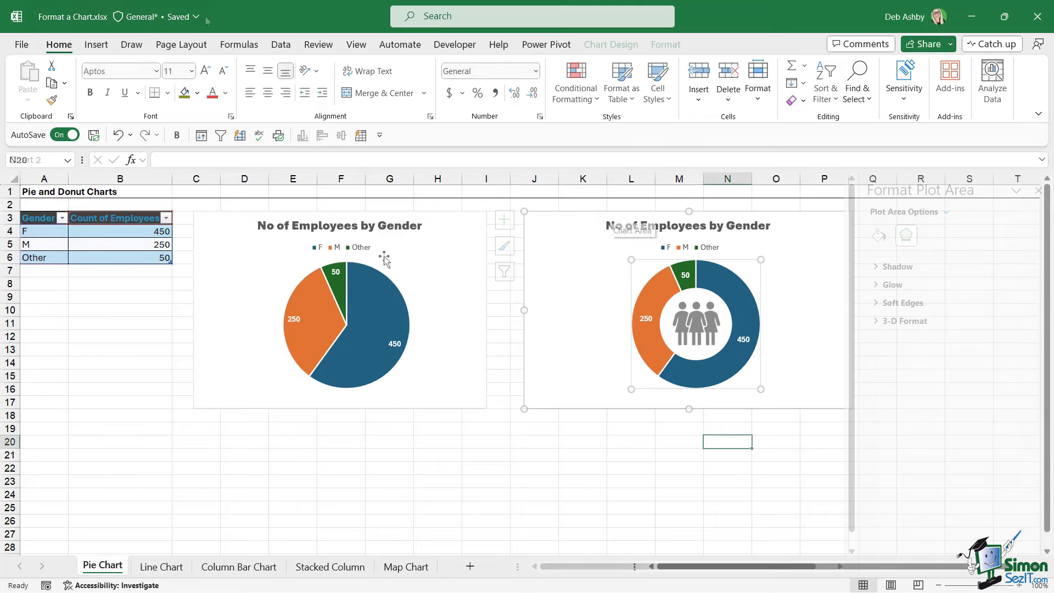
On the Line Chart sheet, apply chart Style 10 to the sales line chart.
left_click(164, 568)
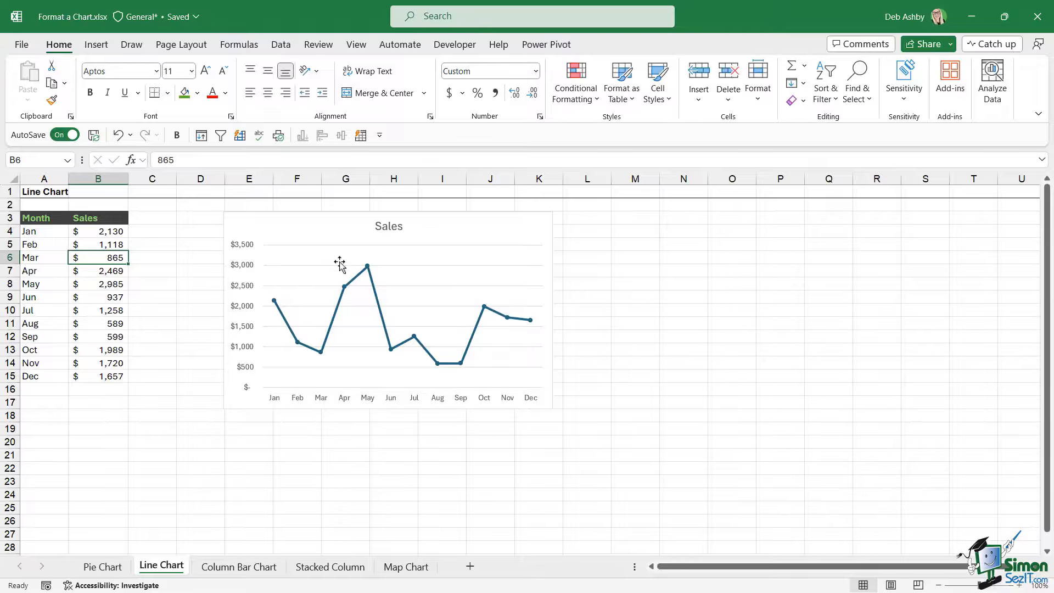
left_click(305, 224)
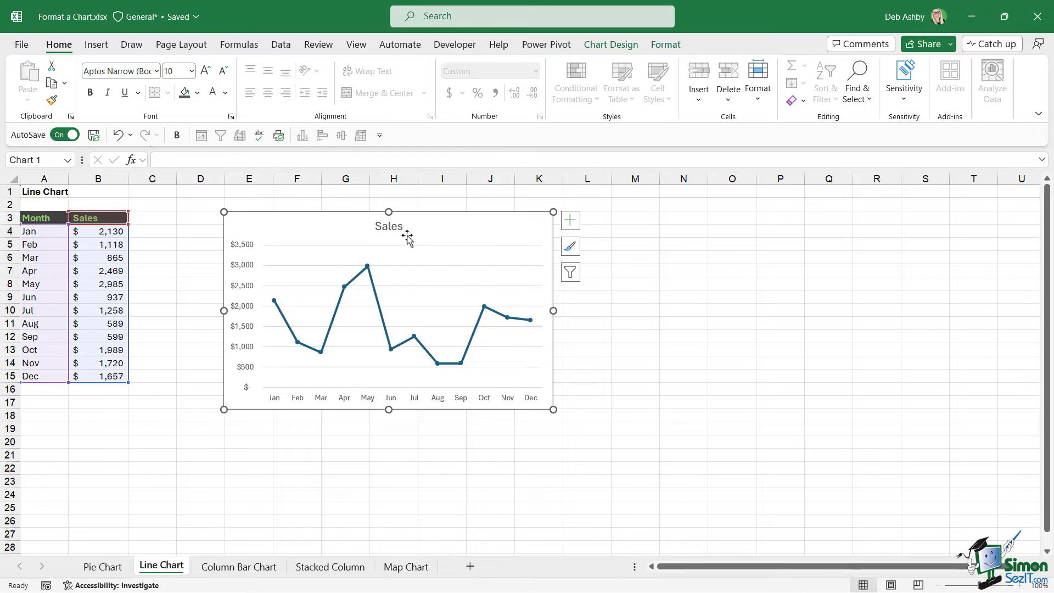
left_click(627, 45)
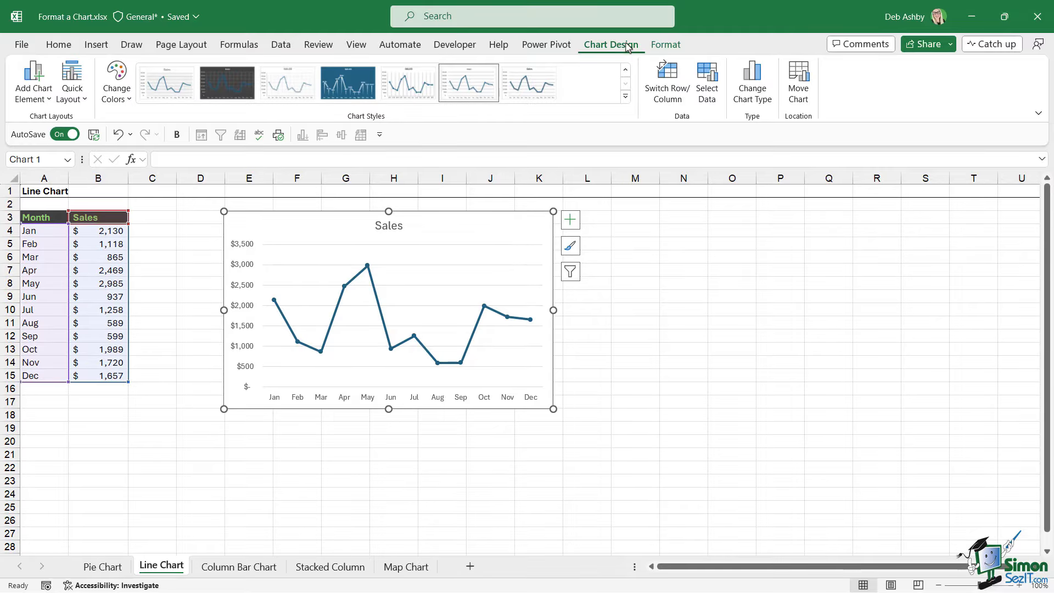
left_click(625, 98)
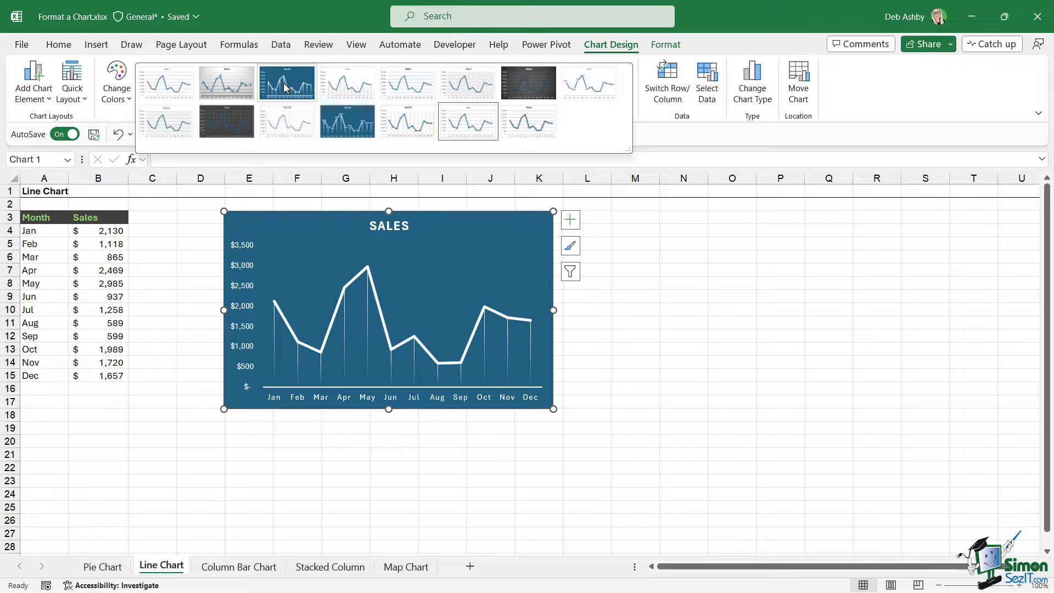
left_click(233, 130)
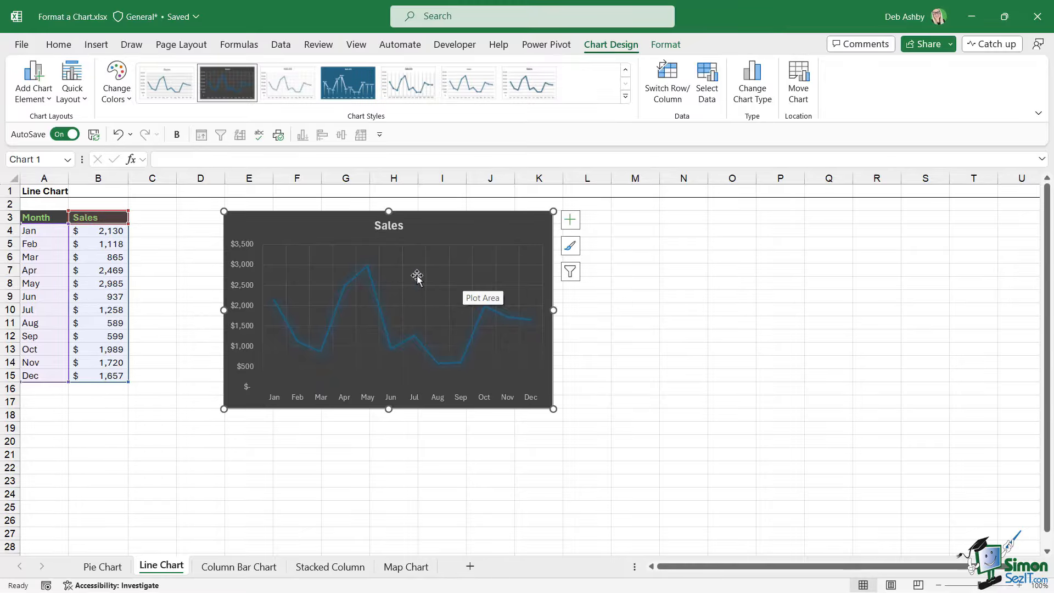
Set the sales line's outline colour to Plum, Accent 5, Lighter 40%.
mouse_move(372, 291)
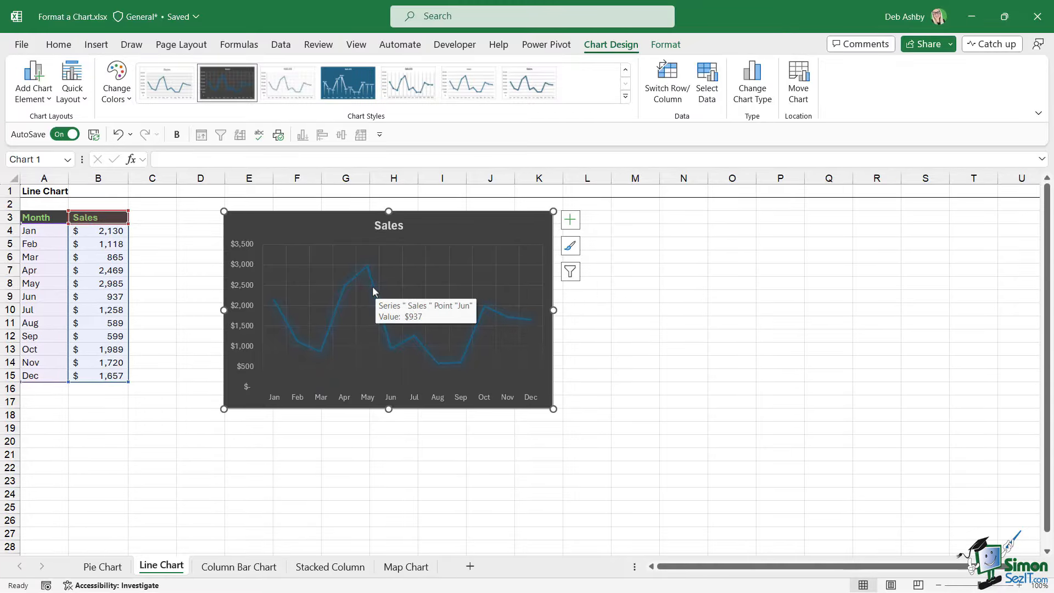
left_click(372, 292)
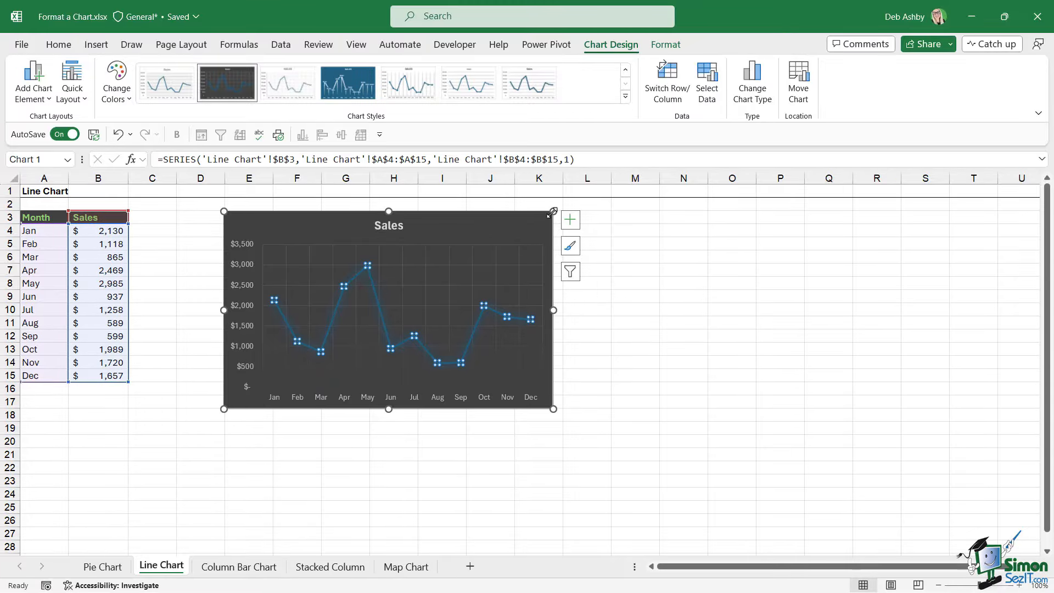
left_click(666, 45)
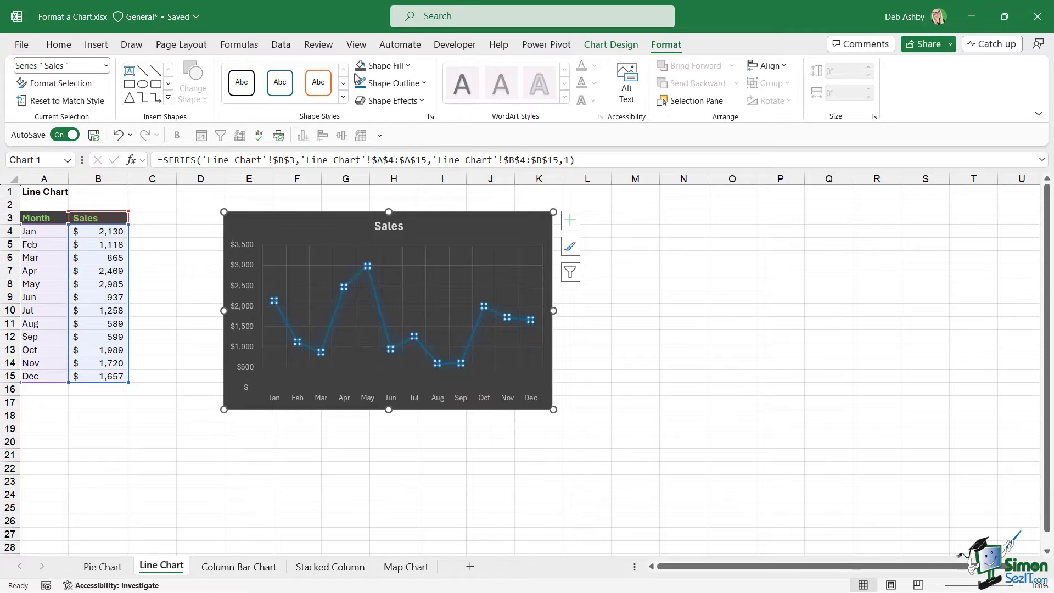
left_click(424, 83)
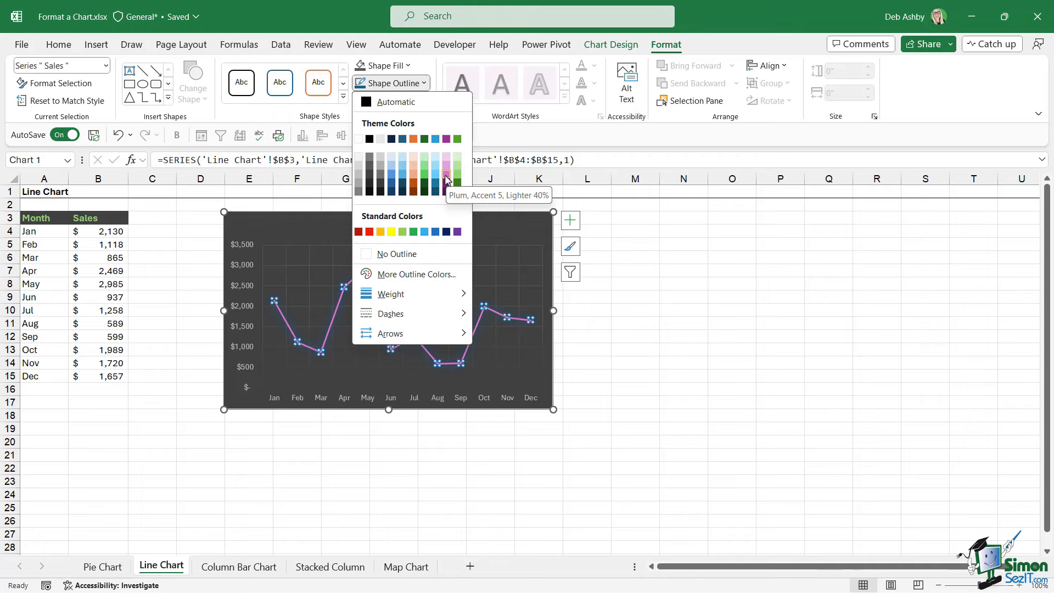
left_click(446, 171)
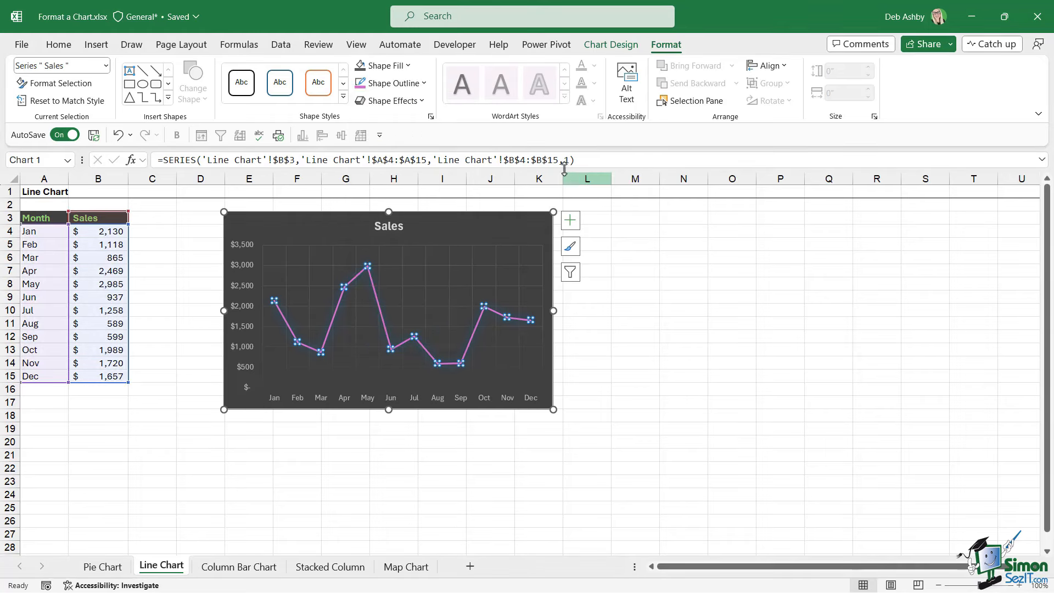
Add a plum glow variation effect to the sales line.
left_click(419, 101)
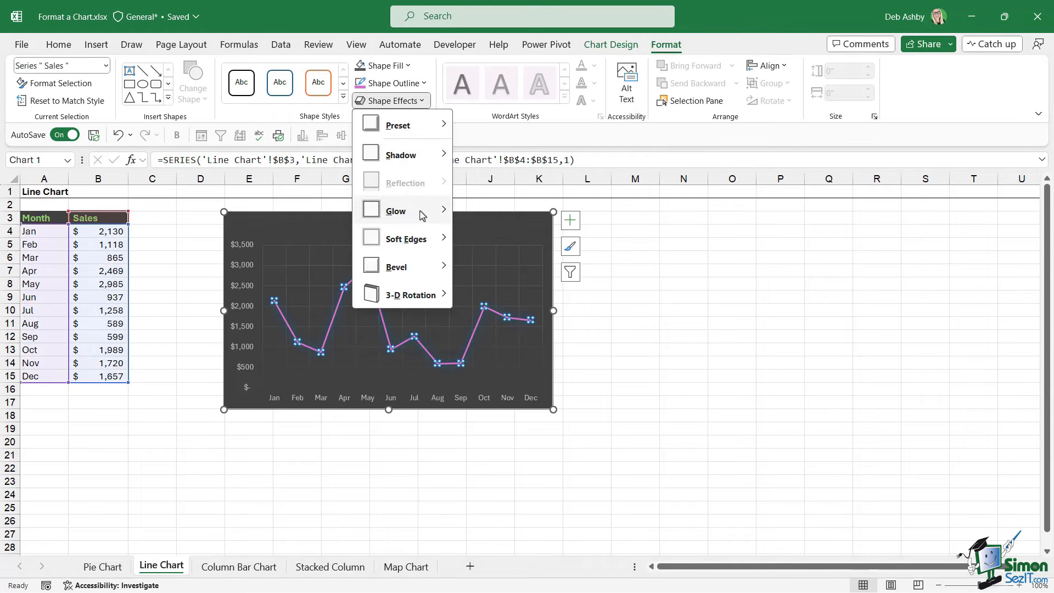
mouse_move(422, 215)
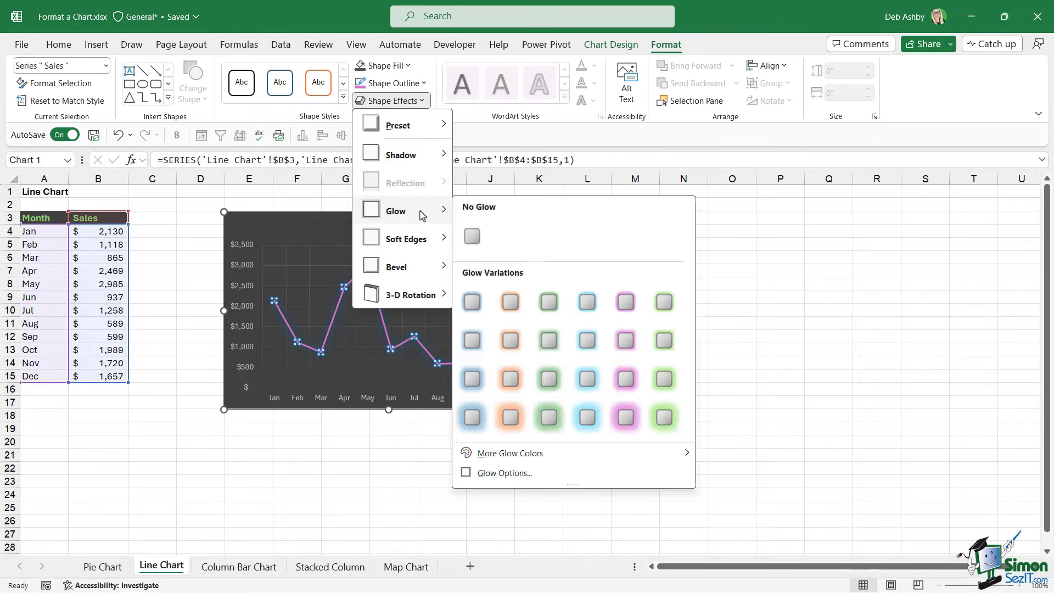
left_click(626, 302)
left_click(735, 323)
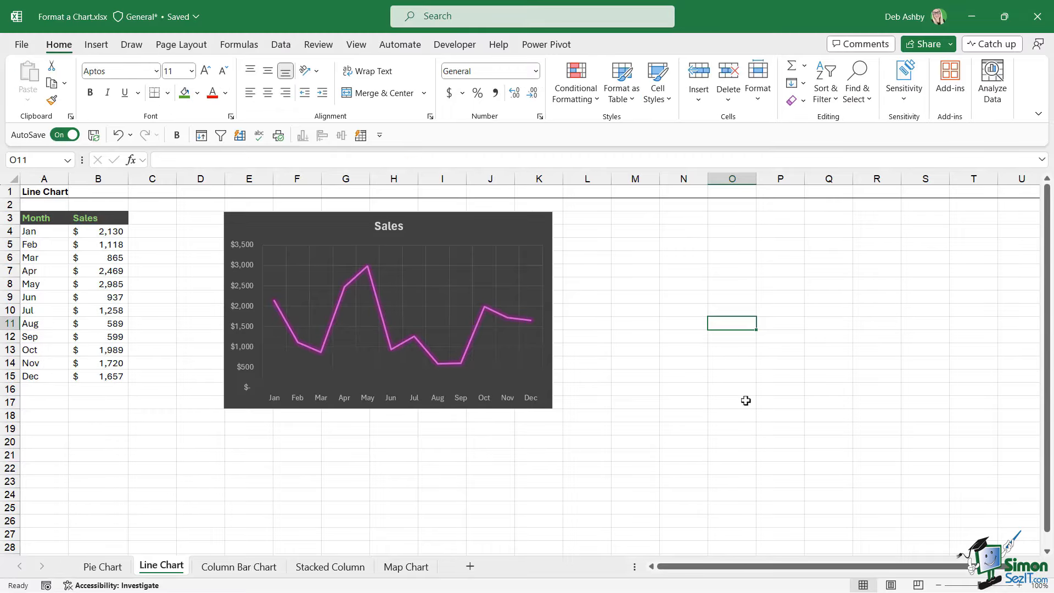
left_click(369, 283)
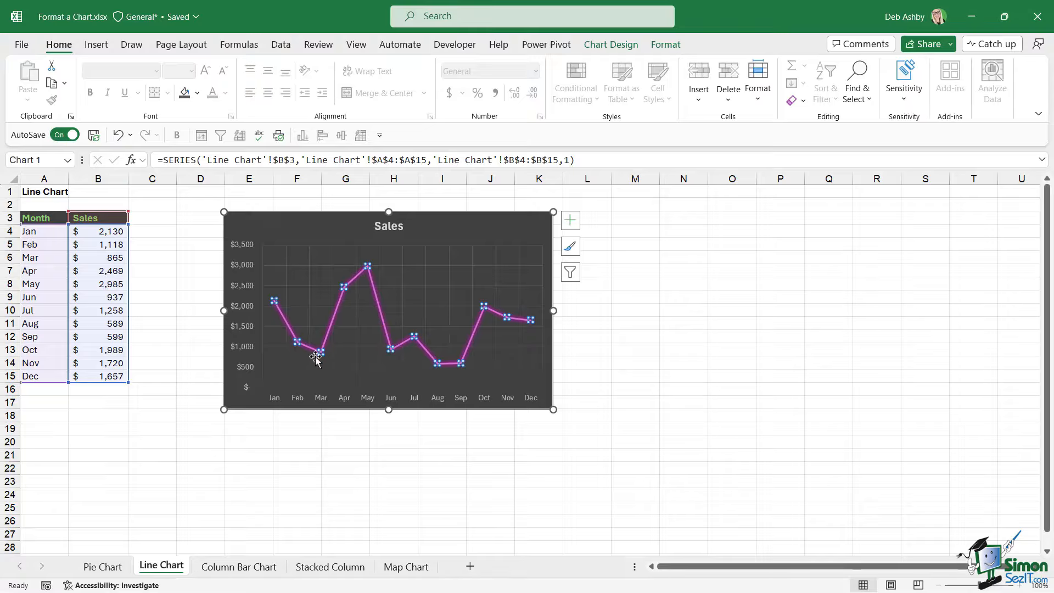
Change the sales line's markers to built-in circles of size 7.
right_click(374, 296)
left_click(442, 447)
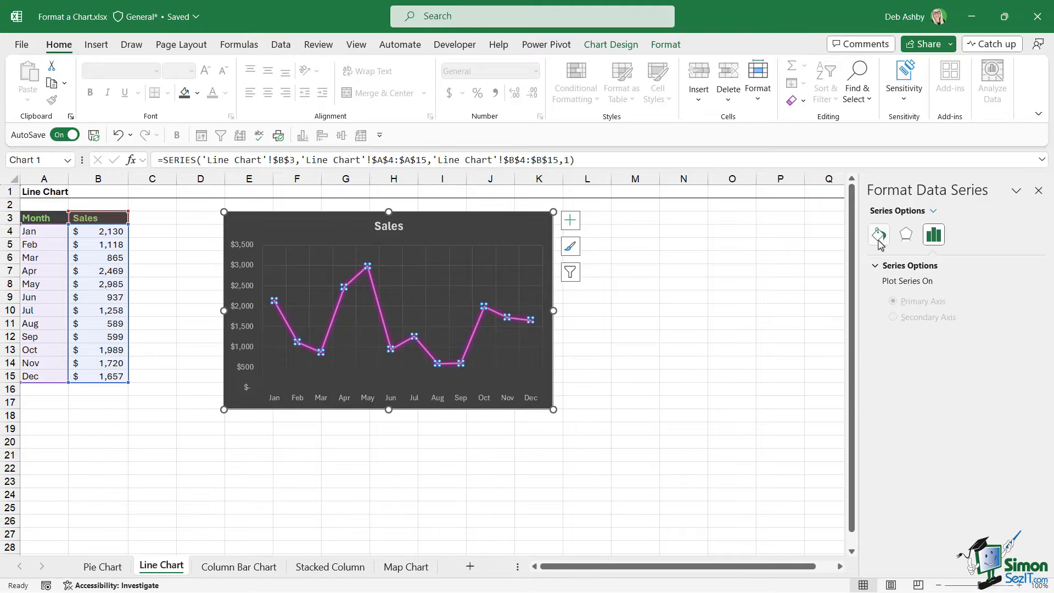
left_click(879, 236)
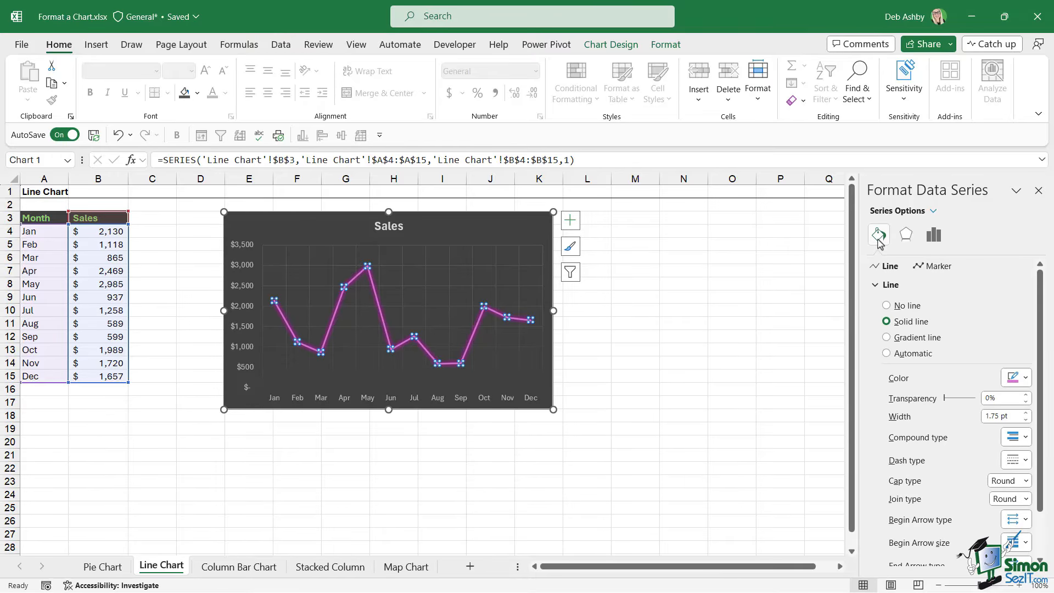
left_click(939, 269)
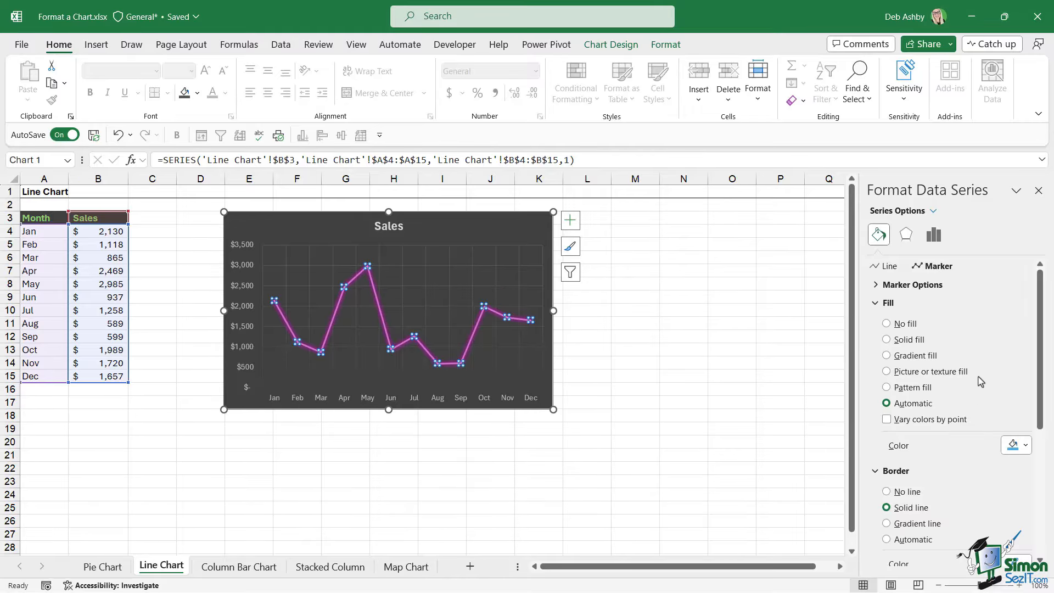
left_click(876, 286)
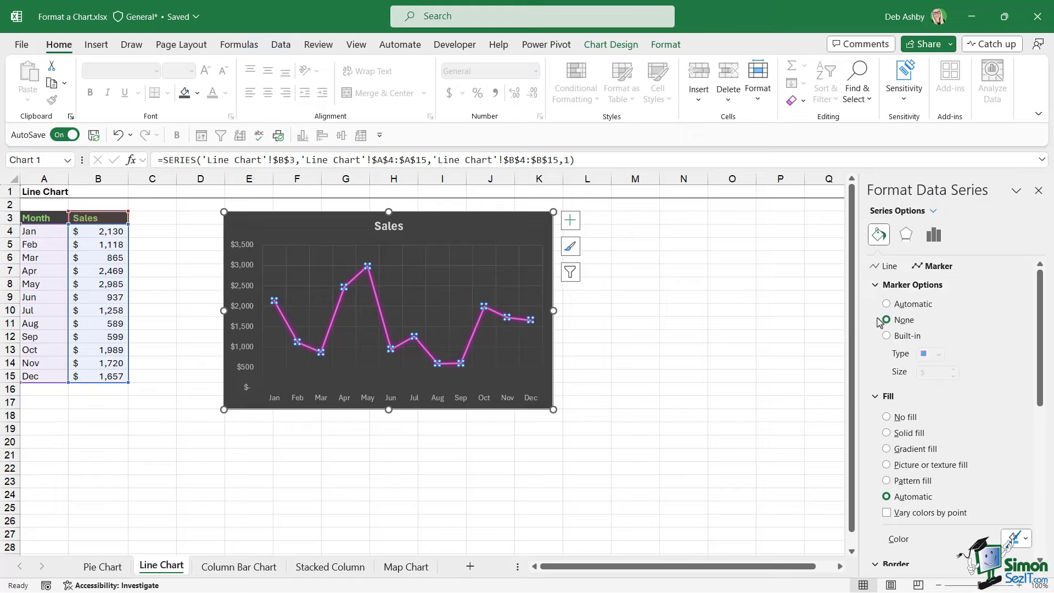
left_click(886, 335)
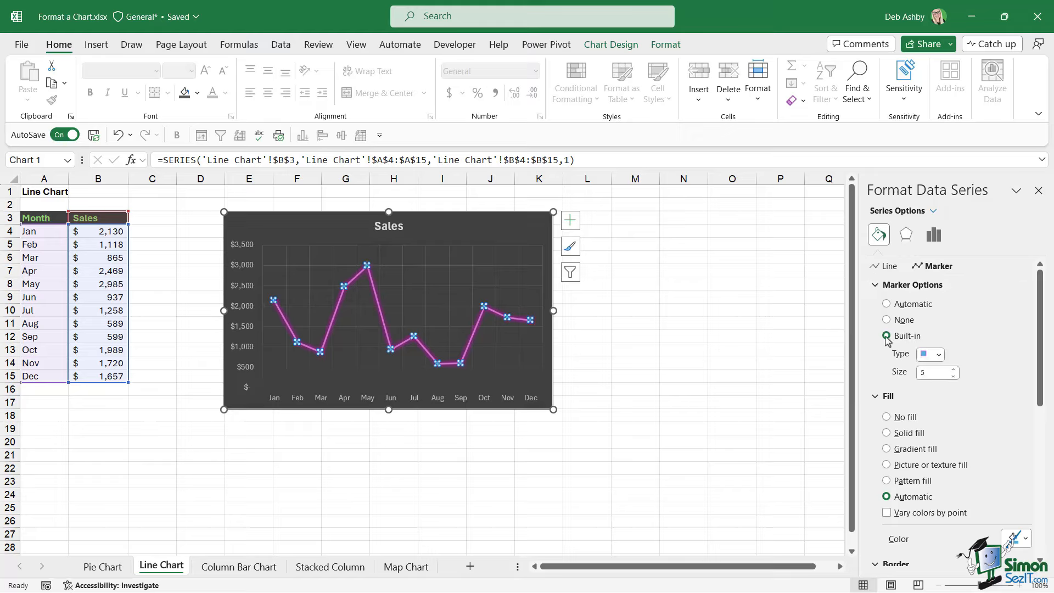
left_click(940, 355)
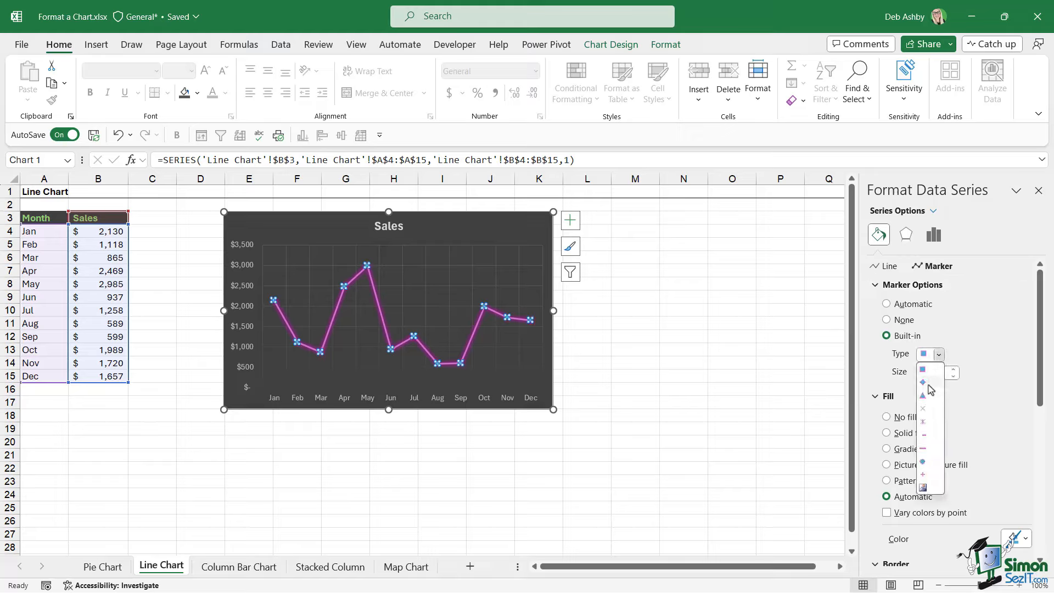
left_click(922, 462)
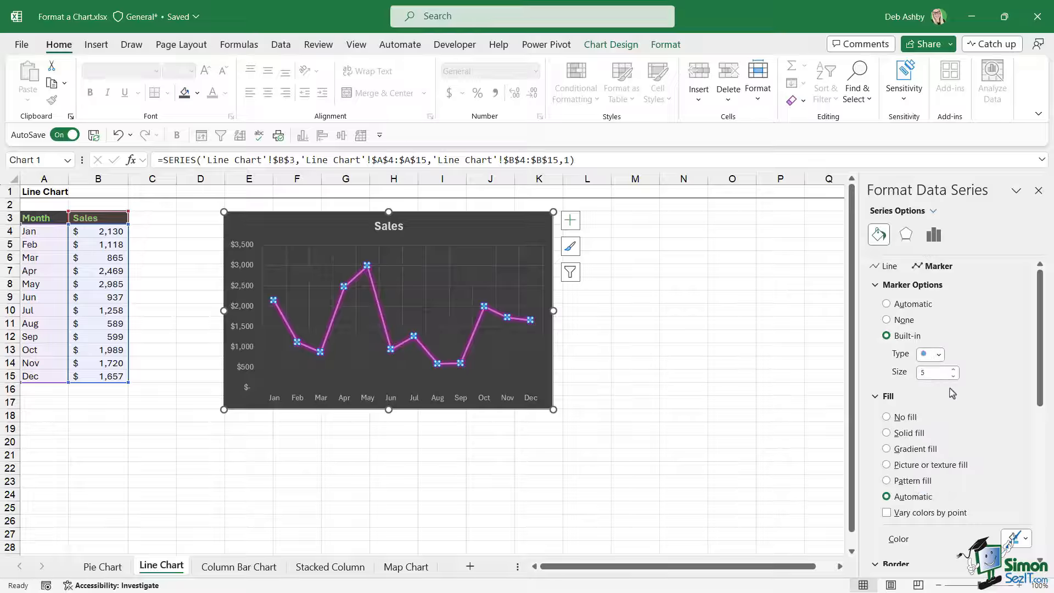
left_click(955, 370)
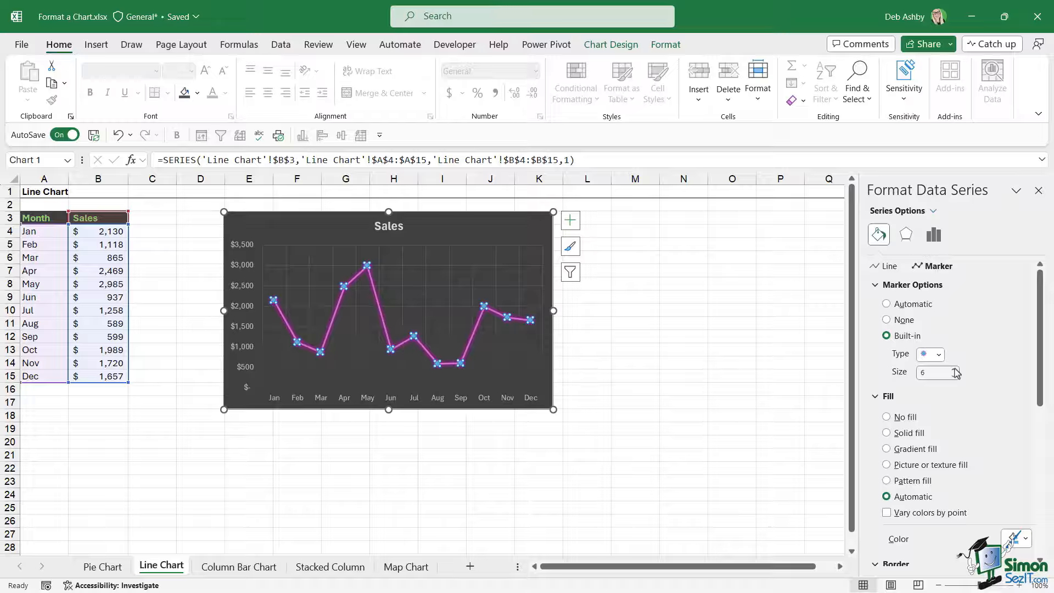
left_click(955, 370)
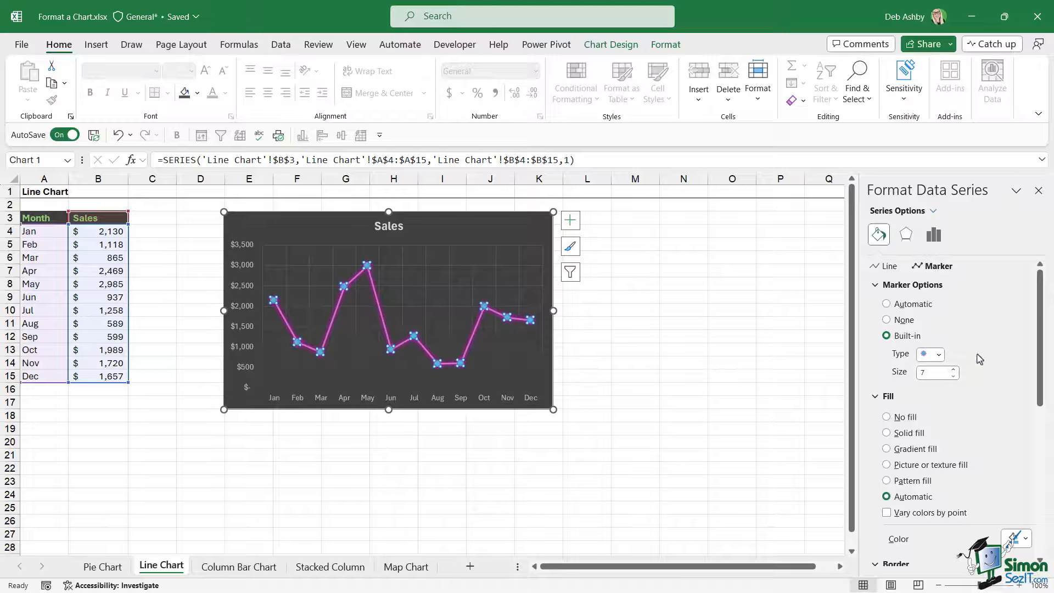
Give the line markers a solid fill in a theme colour.
scroll(981, 356, "down", 3)
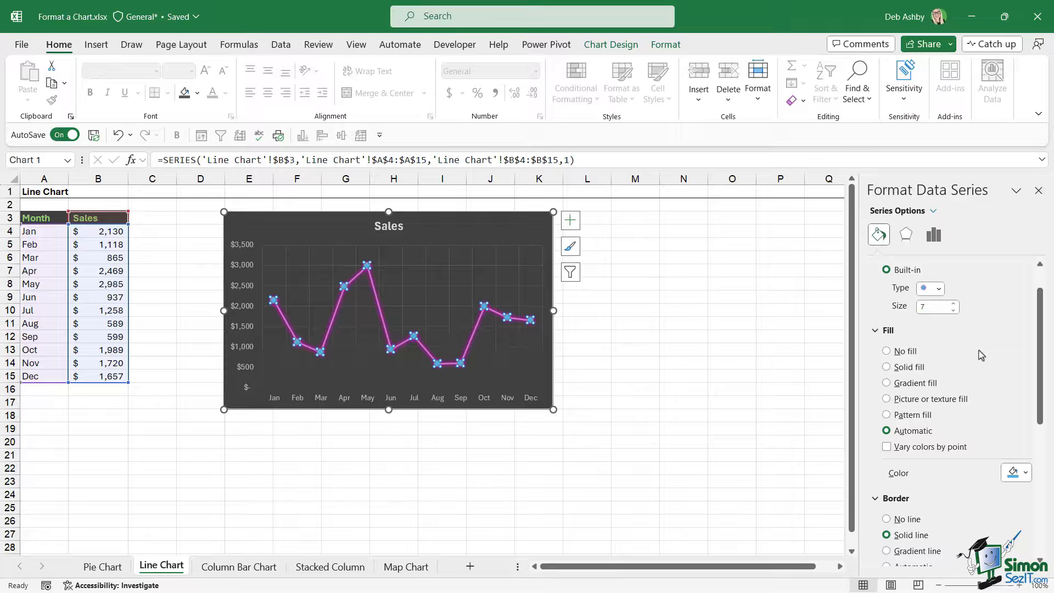
left_click(887, 367)
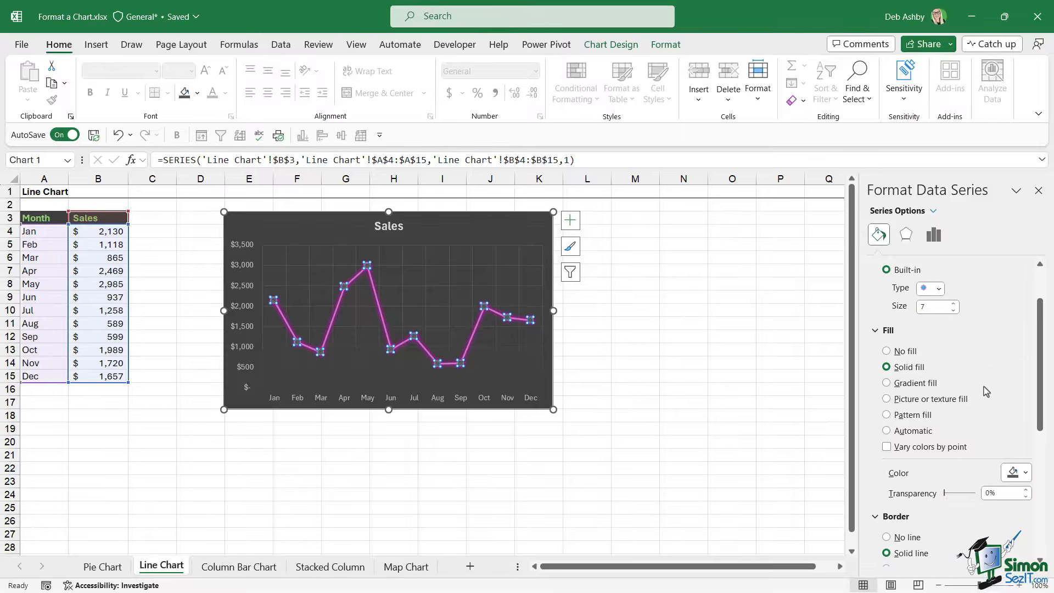
left_click(1025, 473)
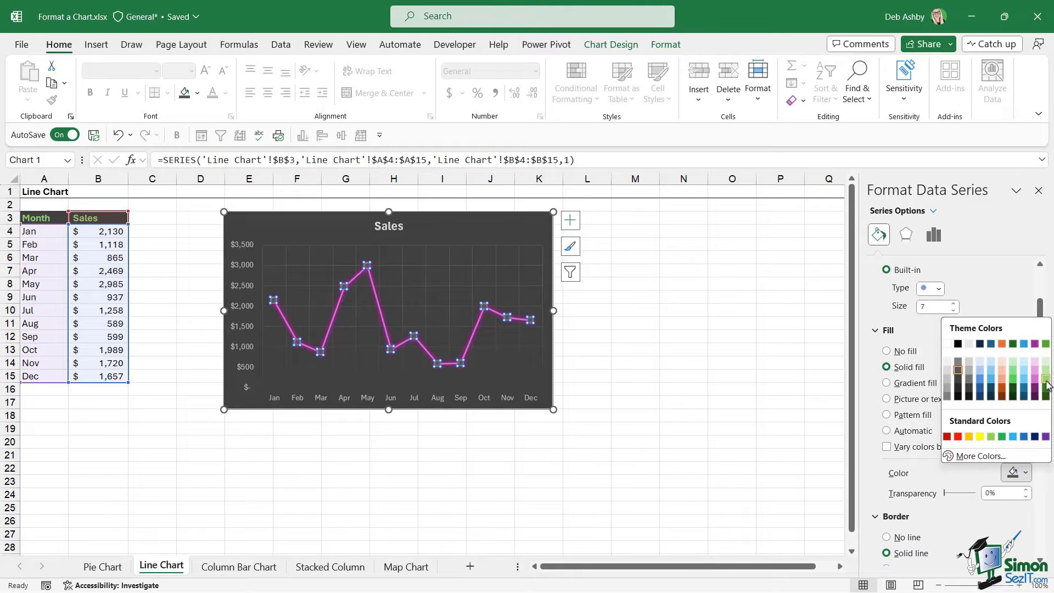
left_click(1024, 344)
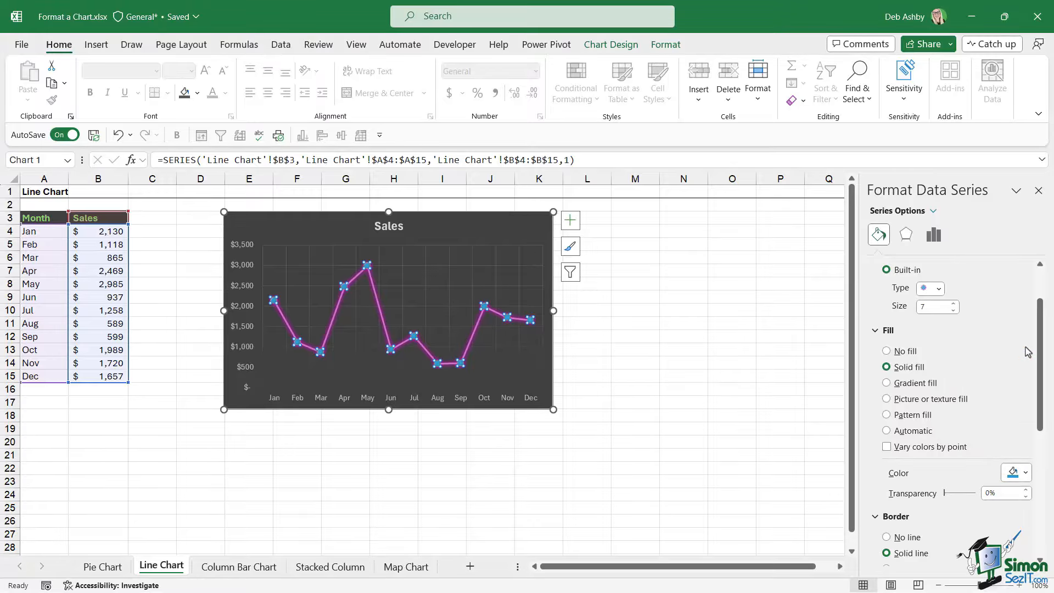
Remove the border from the line markers and close the formatting pane.
scroll(980, 423, "down", 3)
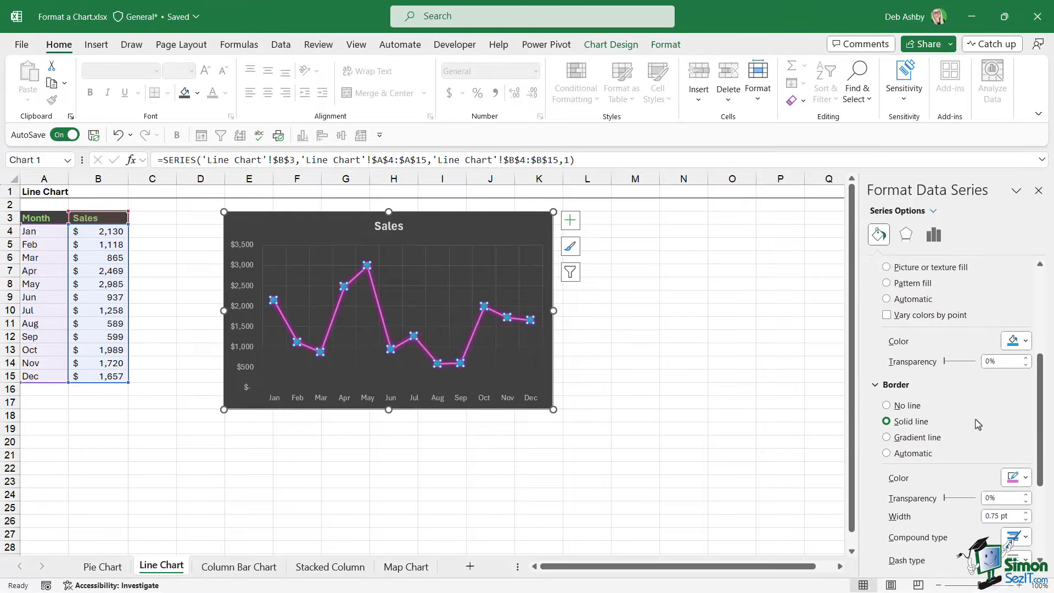
left_click(886, 405)
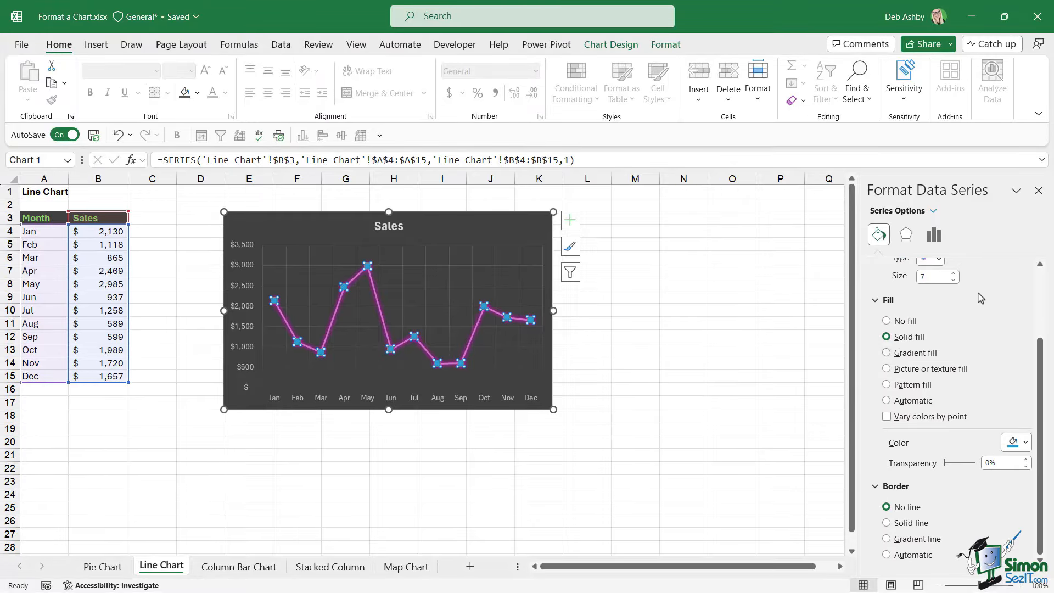
left_click(1038, 190)
left_click(828, 284)
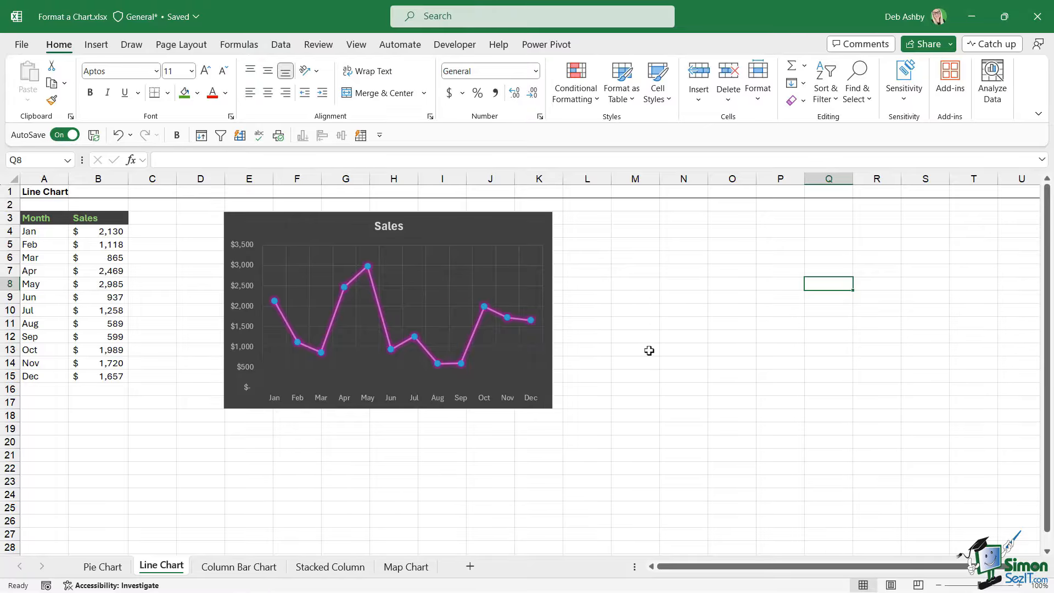
Change the vertical axis number format to the Number category and close the pane.
left_click(238, 242)
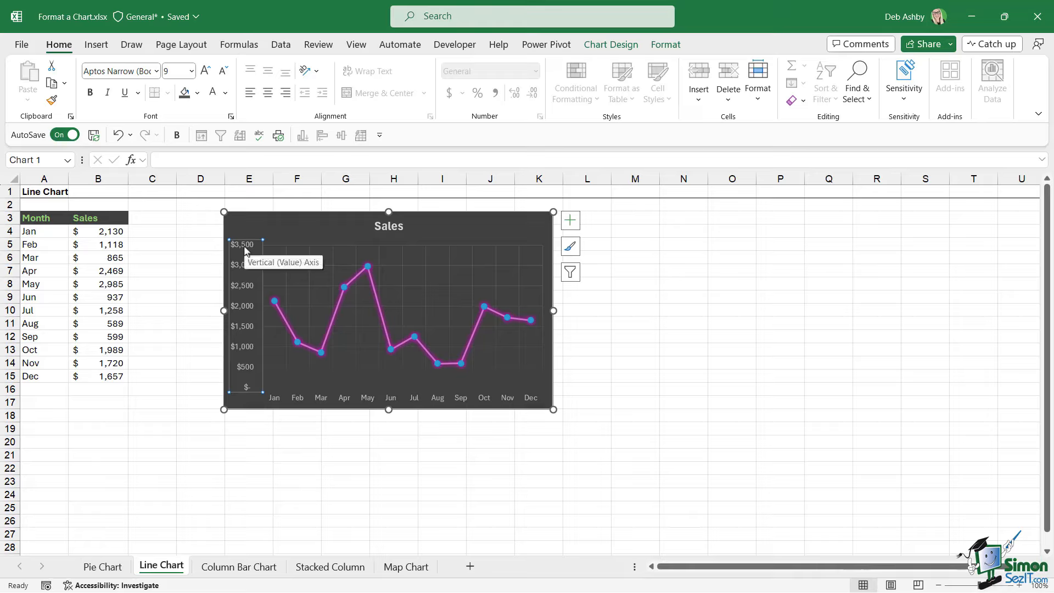
right_click(244, 251)
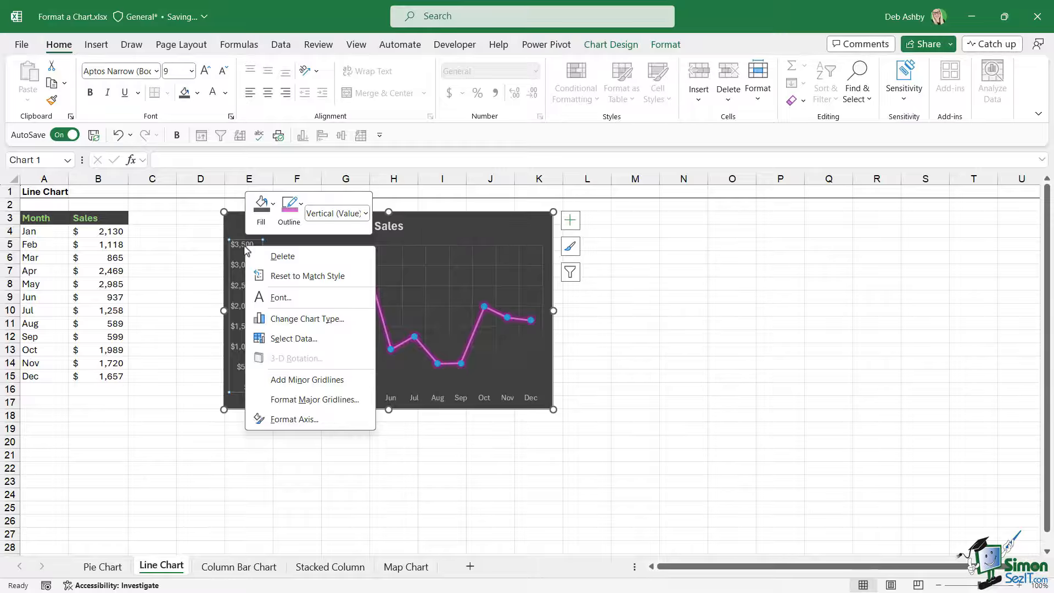
left_click(239, 246)
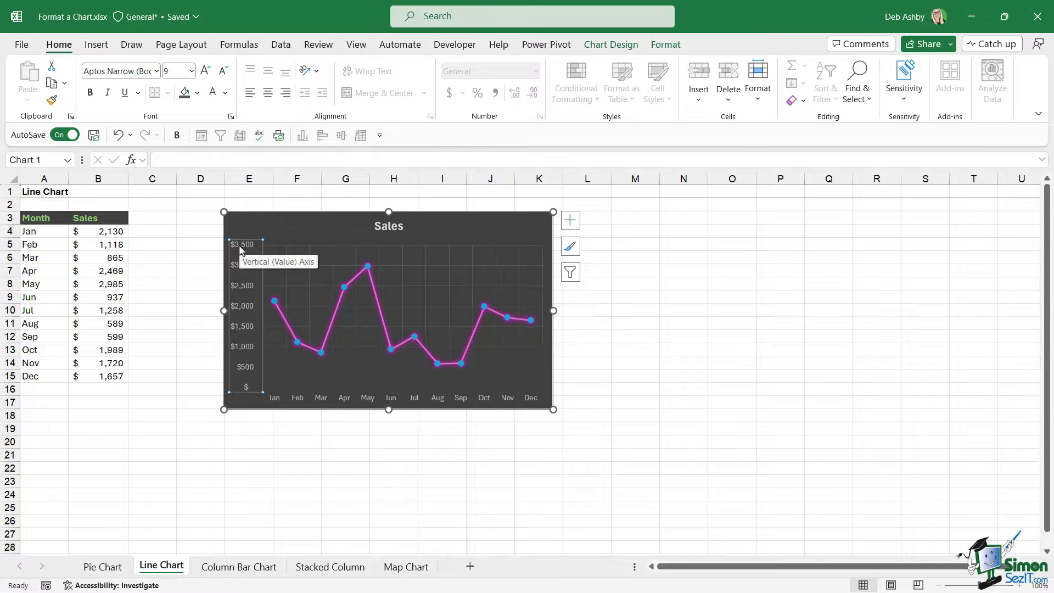
right_click(240, 249)
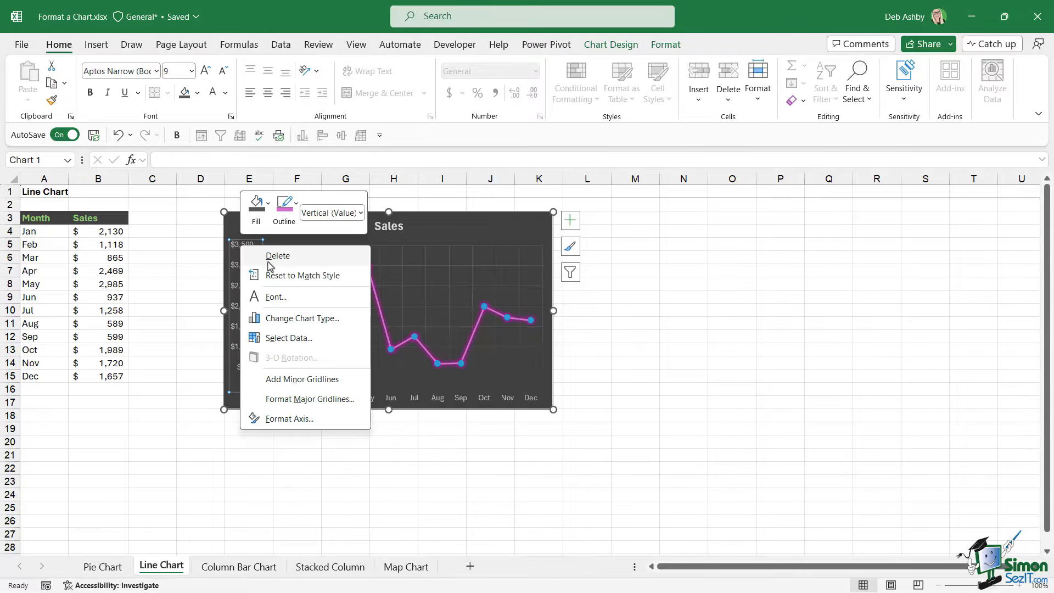
left_click(281, 419)
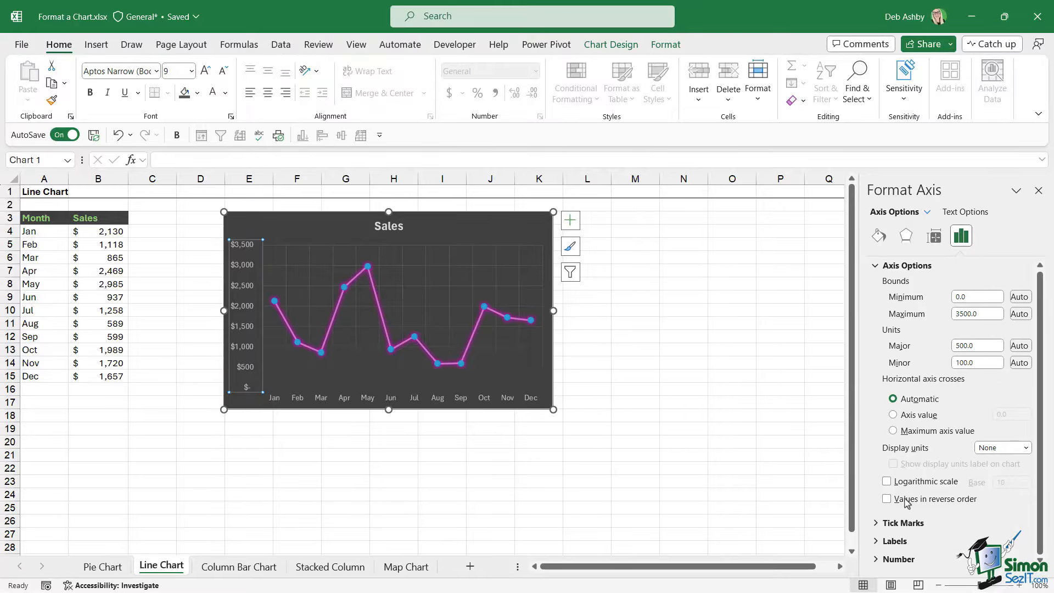
left_click(886, 559)
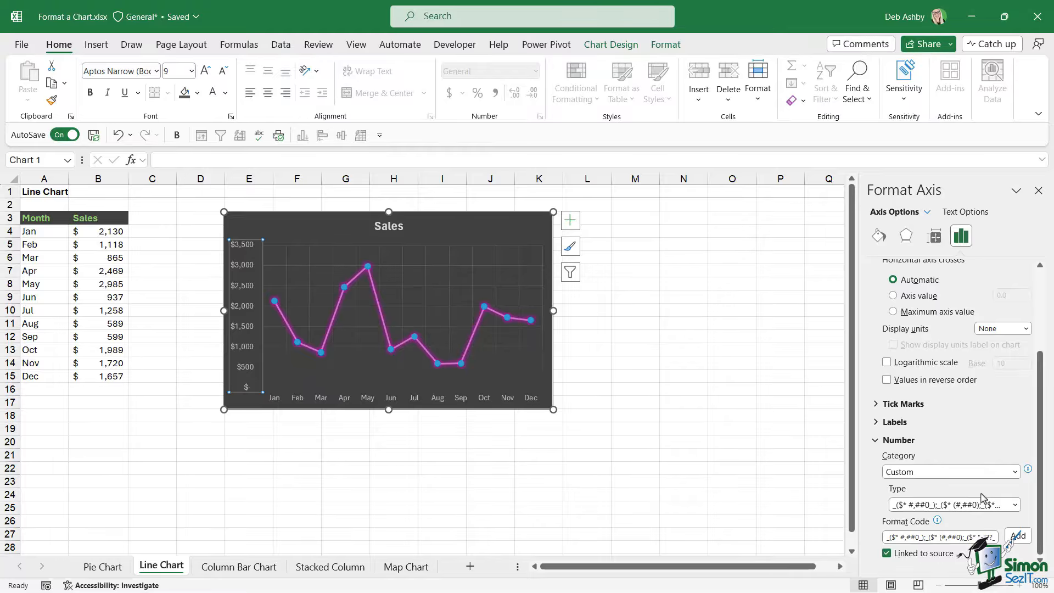
left_click(1015, 472)
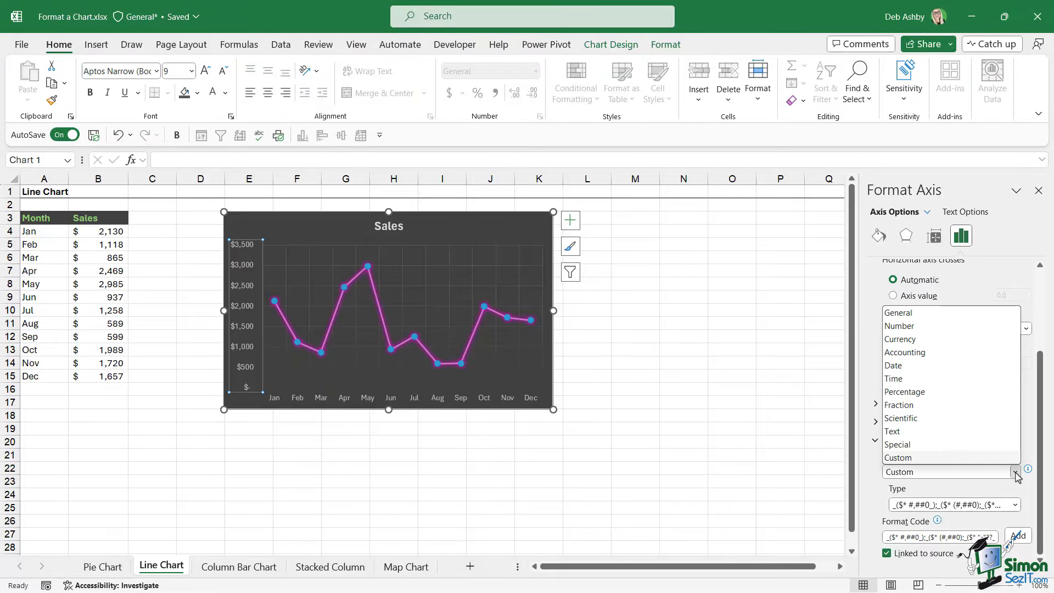
left_click(935, 327)
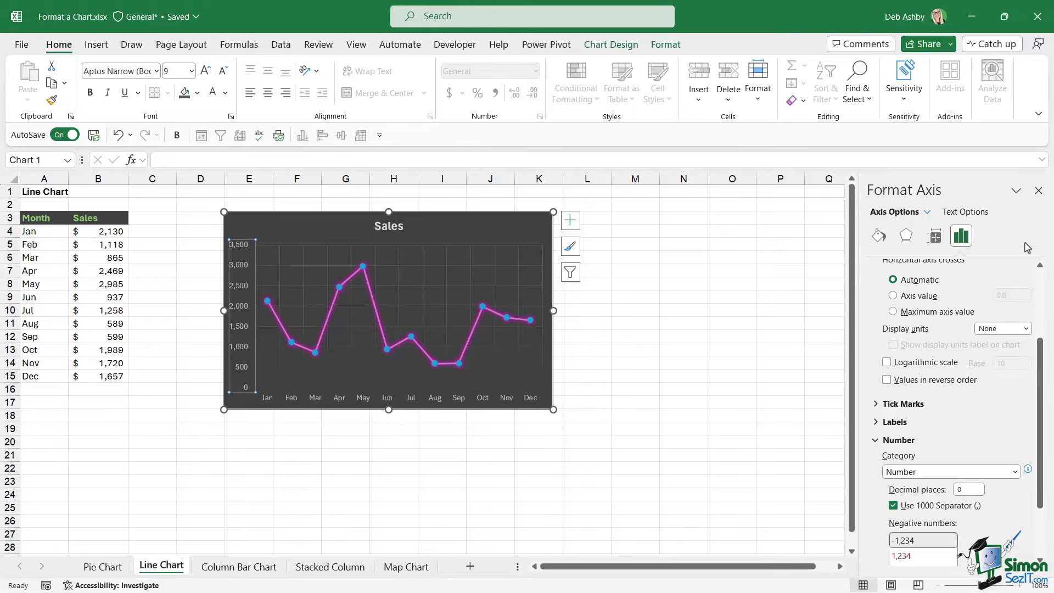
left_click(1038, 190)
Rename the line chart's title to Sales by Month - 2022.
double_click(382, 227)
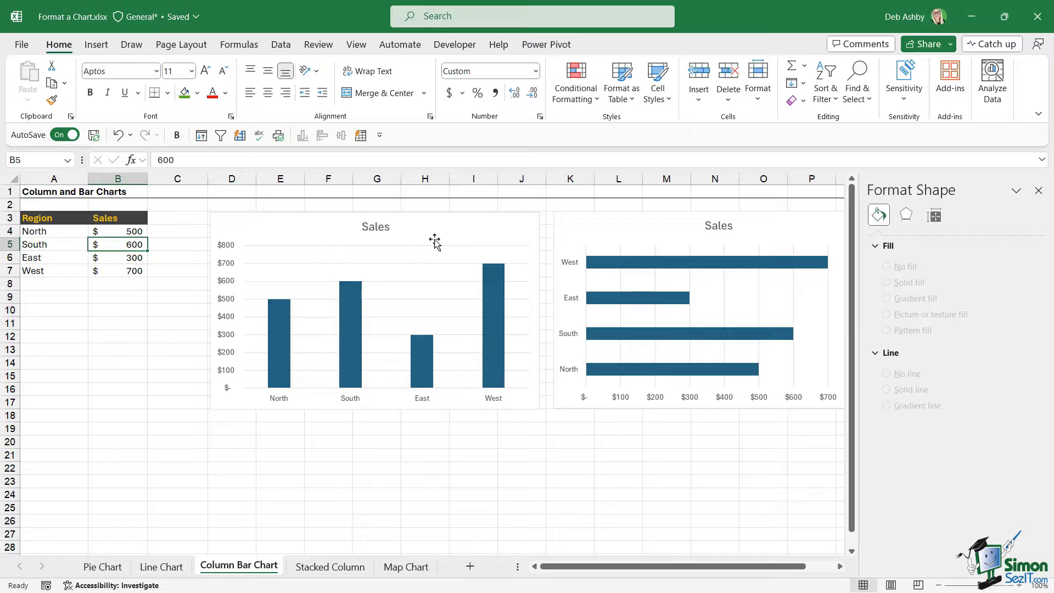
On the Column Bar Chart sheet, nudge the column chart left and apply chart Style 7.
left_click(436, 240)
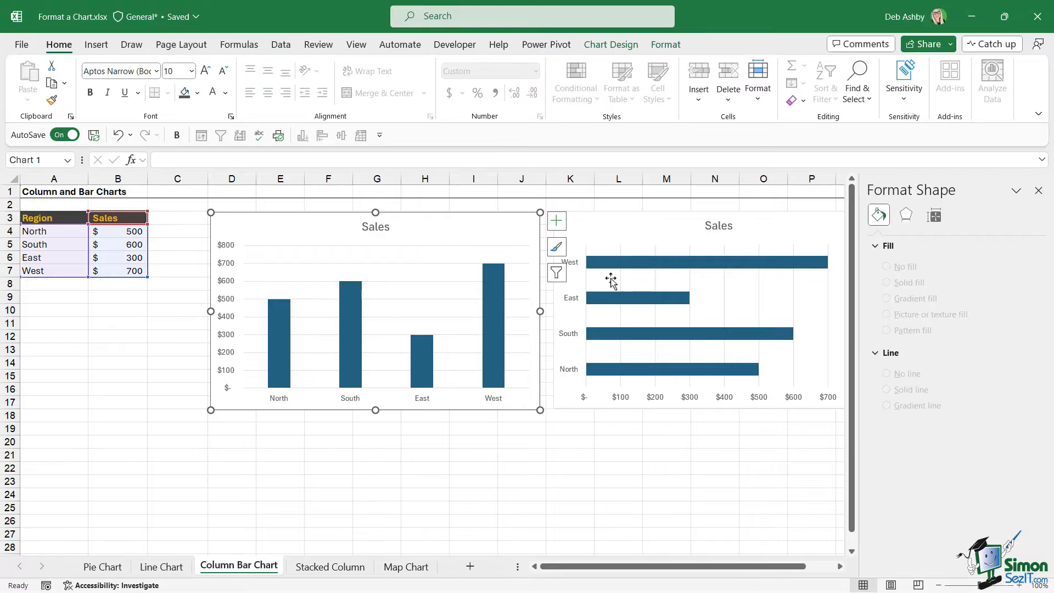
left_click_drag(456, 241, 443, 241)
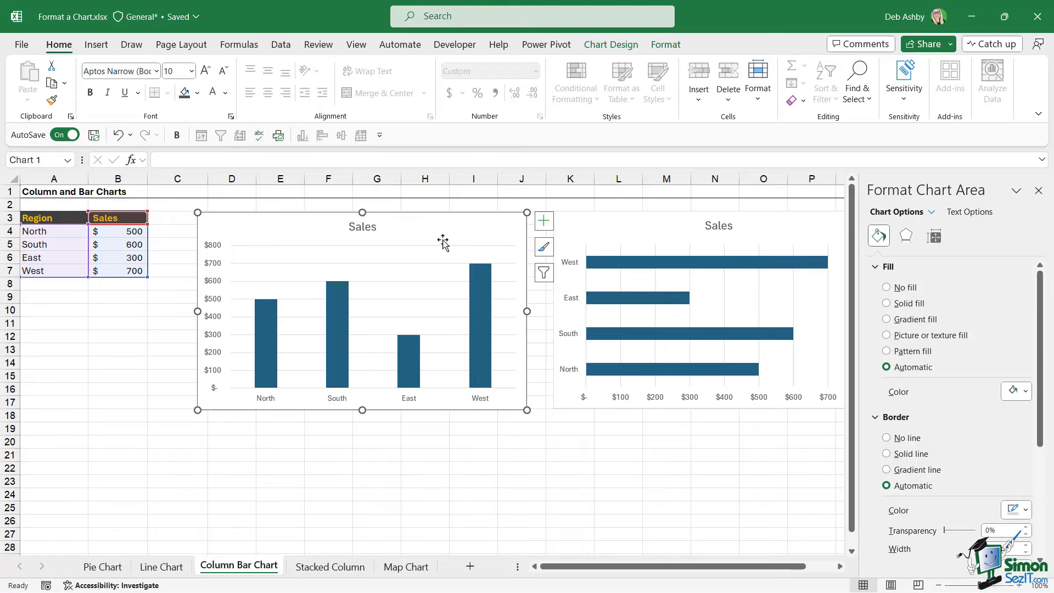
left_click(612, 46)
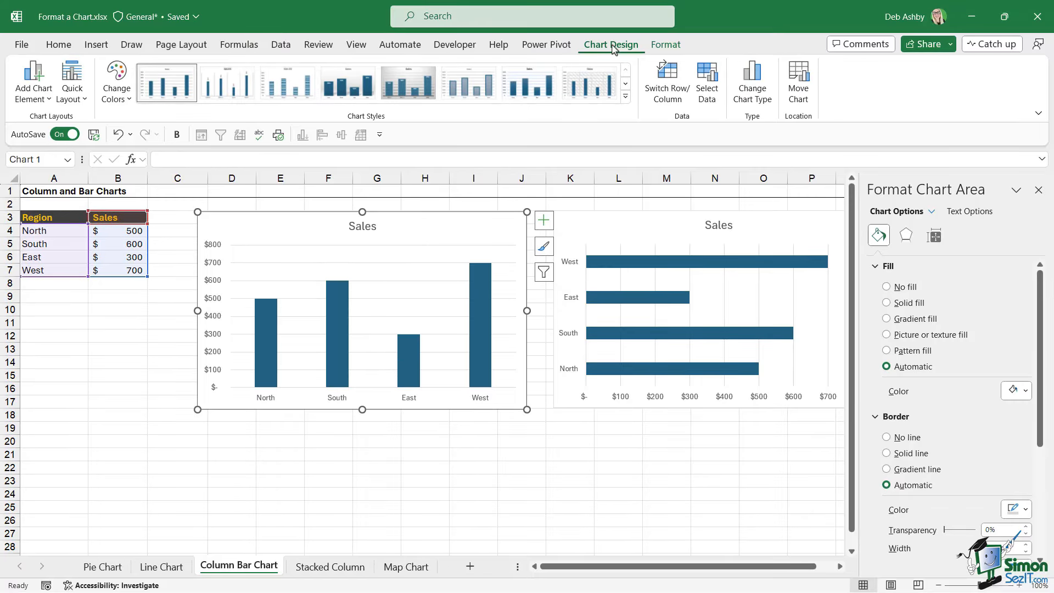
left_click(625, 96)
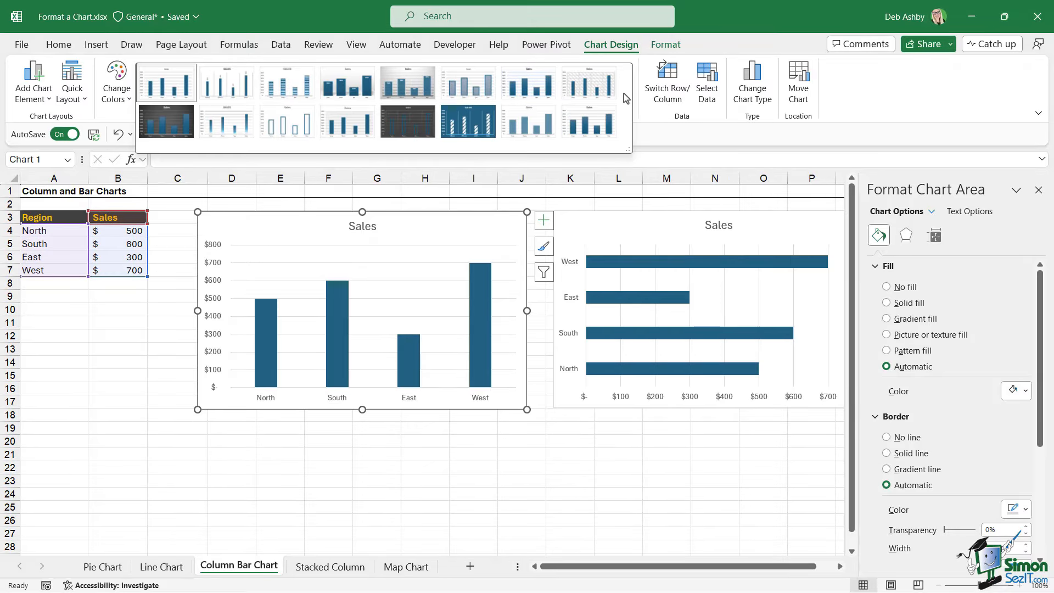
left_click(535, 89)
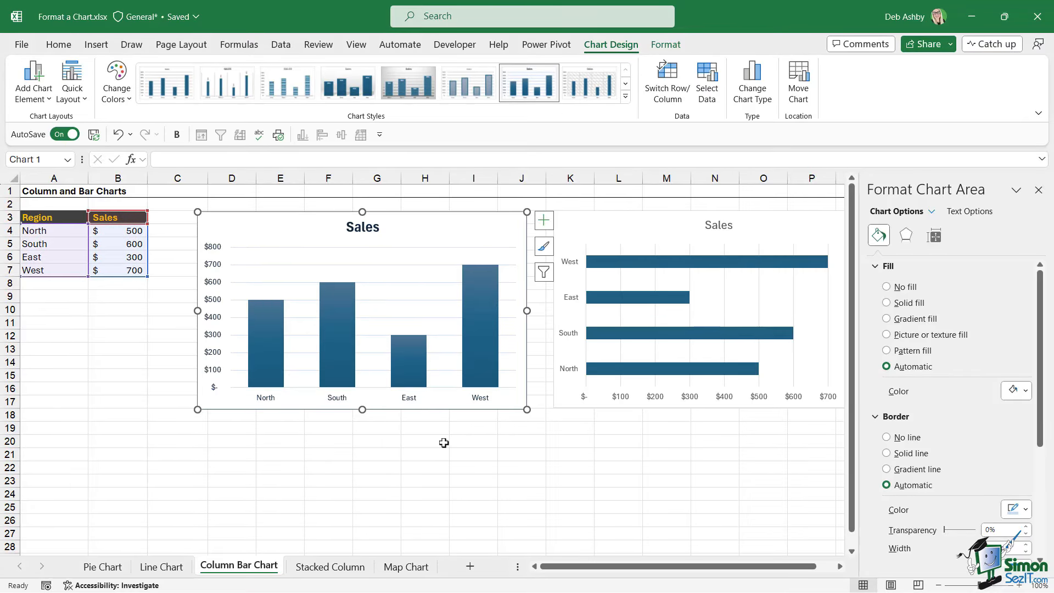
Apply the third colourful colour palette to the column chart.
left_click(117, 98)
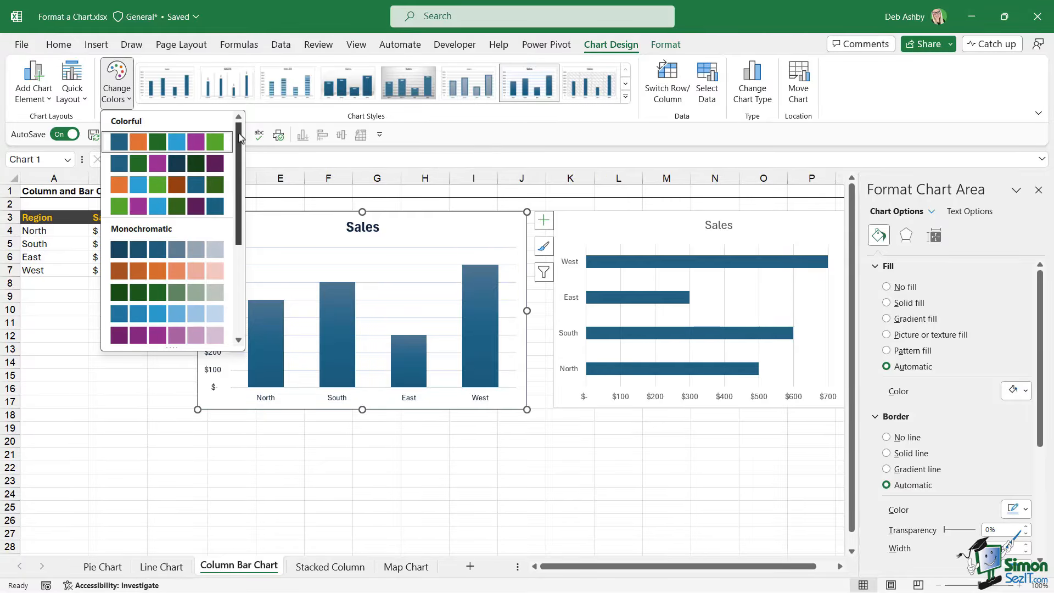
mouse_move(239, 139)
left_mouse_down()
mouse_move(237, 227)
mouse_move(238, 137)
left_mouse_up()
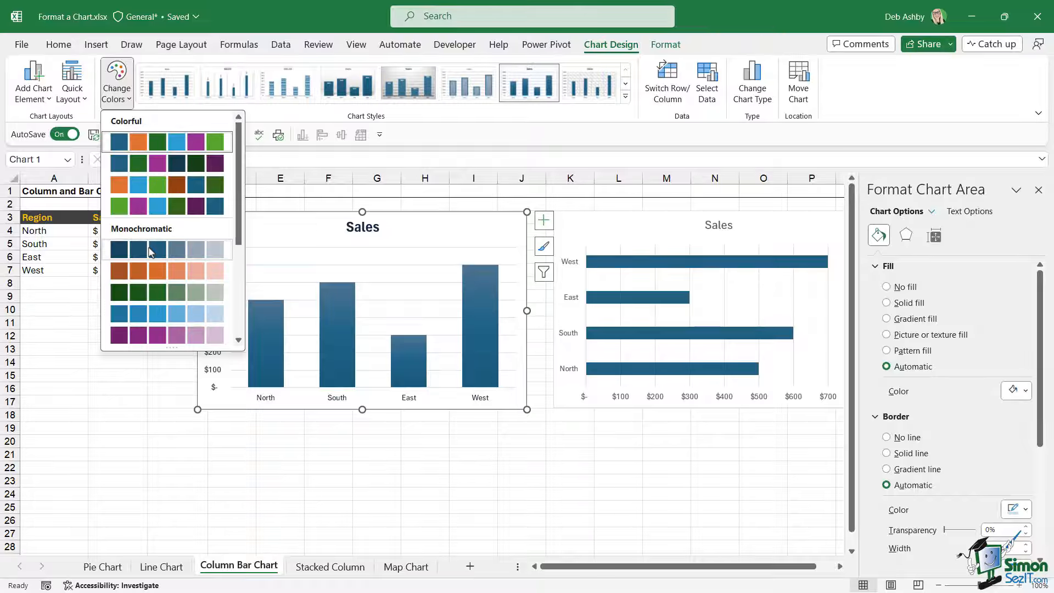
left_click(154, 187)
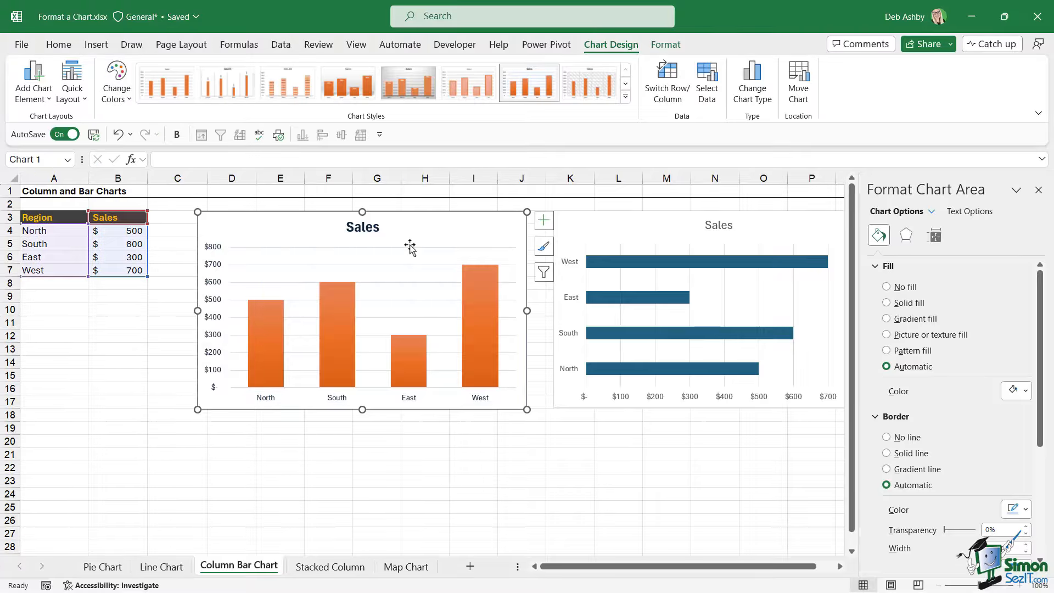
Nudge the column chart slightly left and add data labels to the columns.
left_click_drag(459, 225, 445, 224)
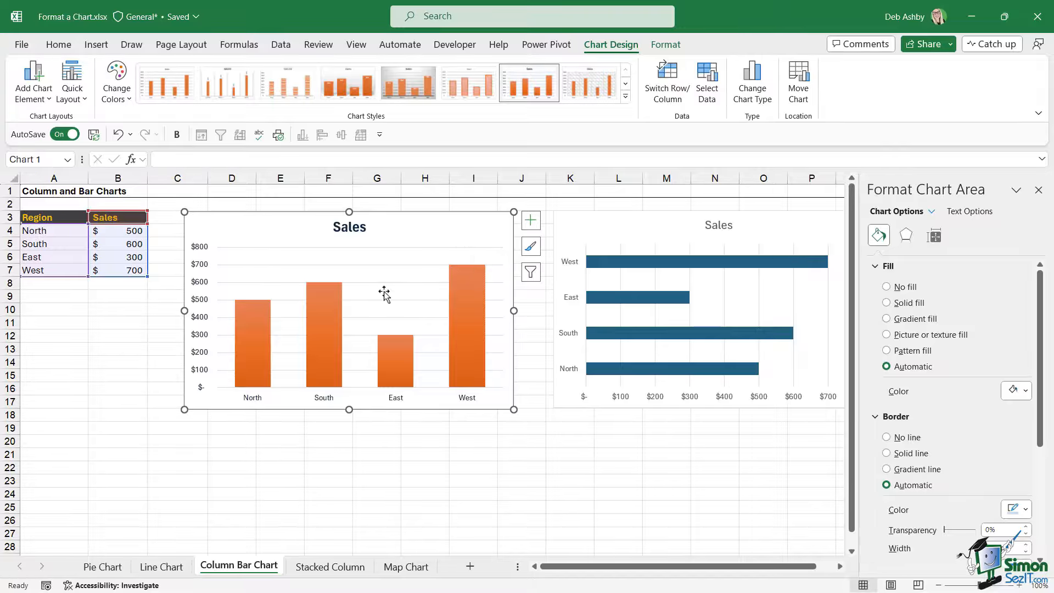
left_click(255, 319)
right_click(256, 323)
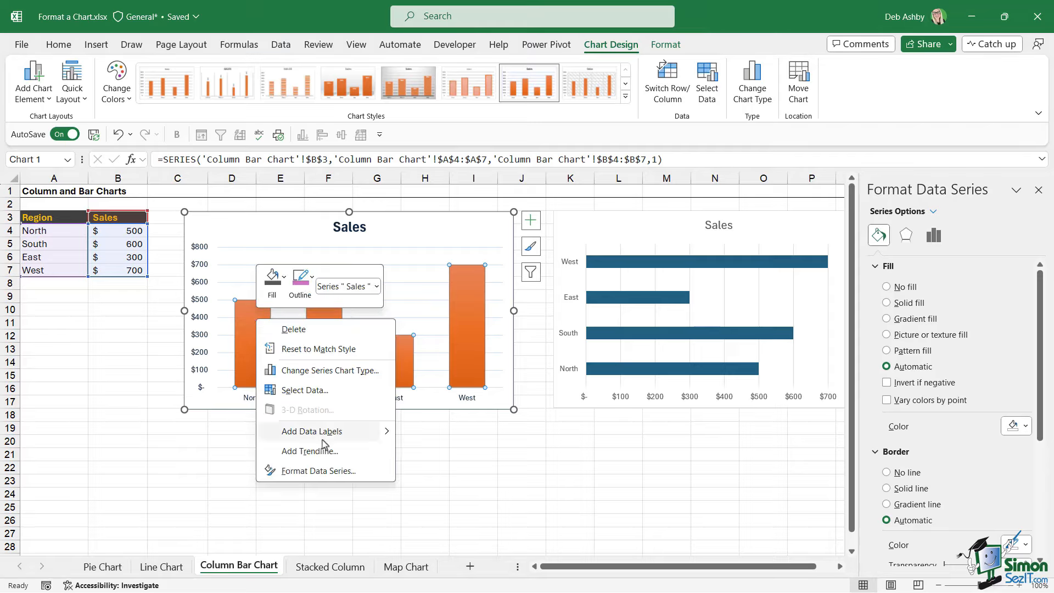
mouse_move(393, 438)
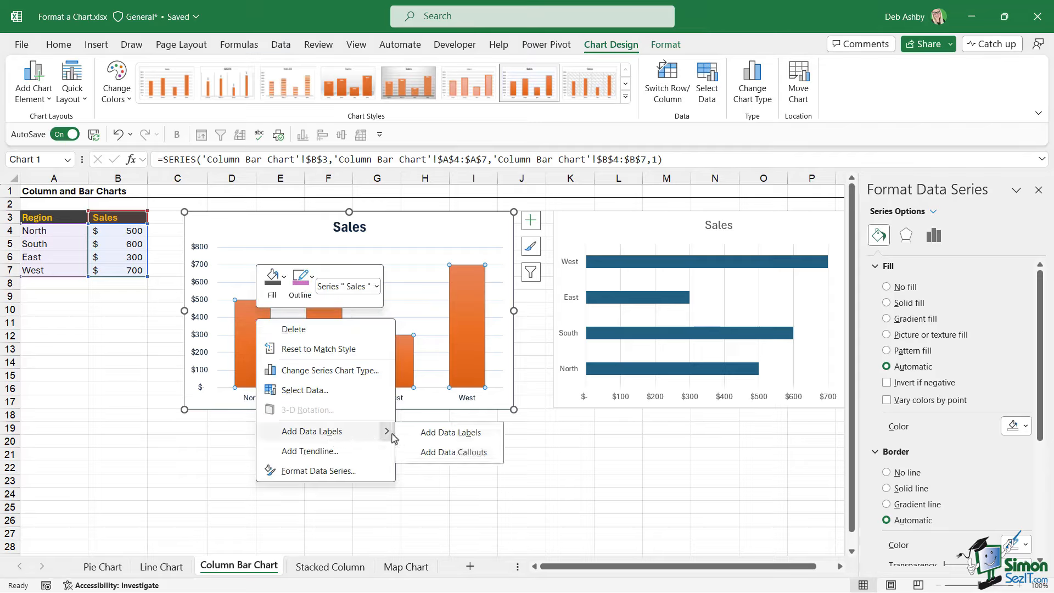
left_click(451, 433)
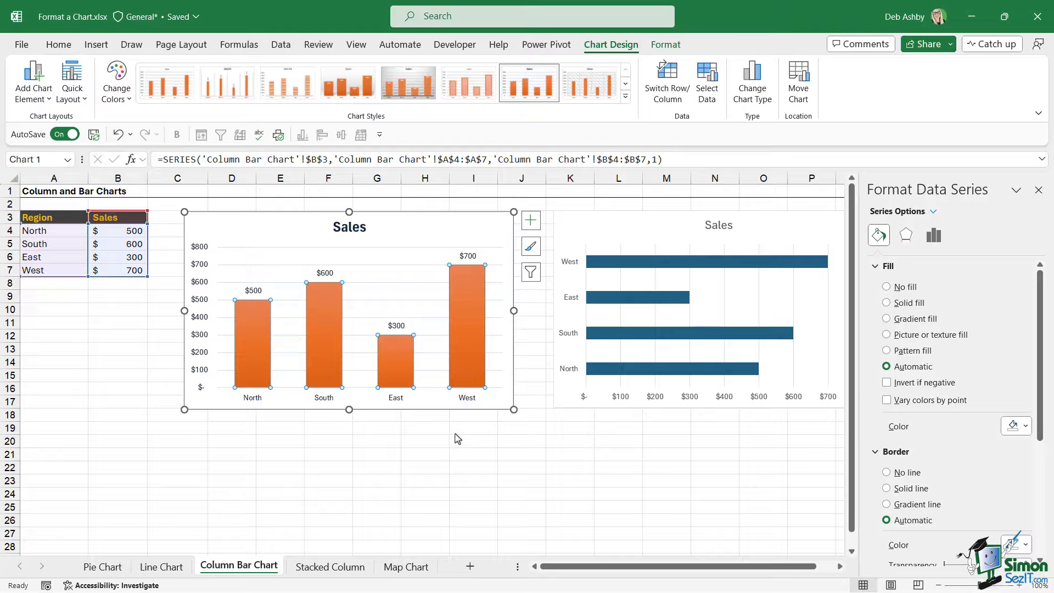
Position the column chart's data labels at the Inside End of the columns.
left_click(466, 255)
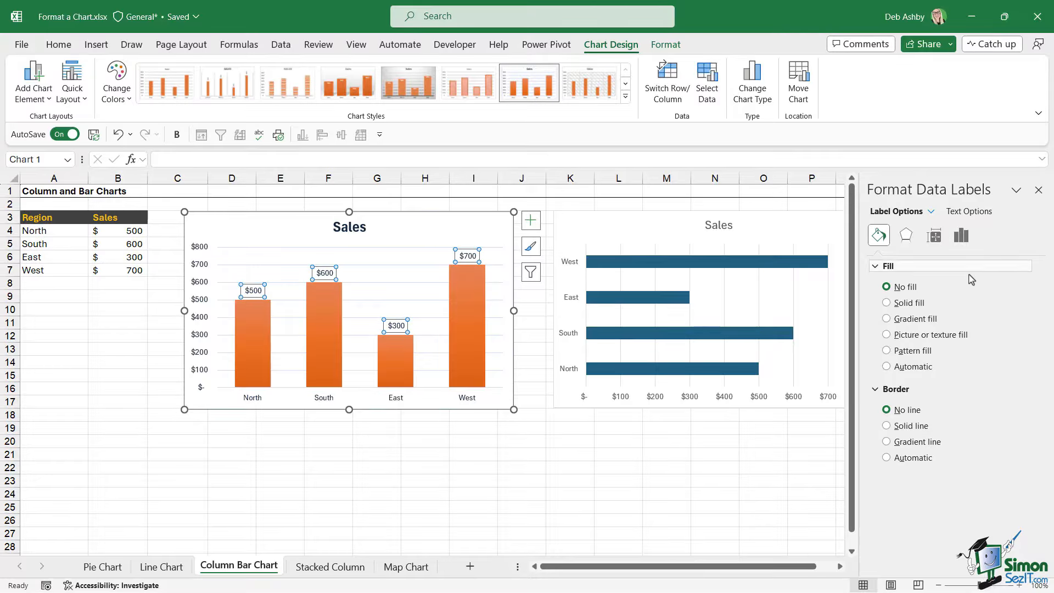
left_click(961, 236)
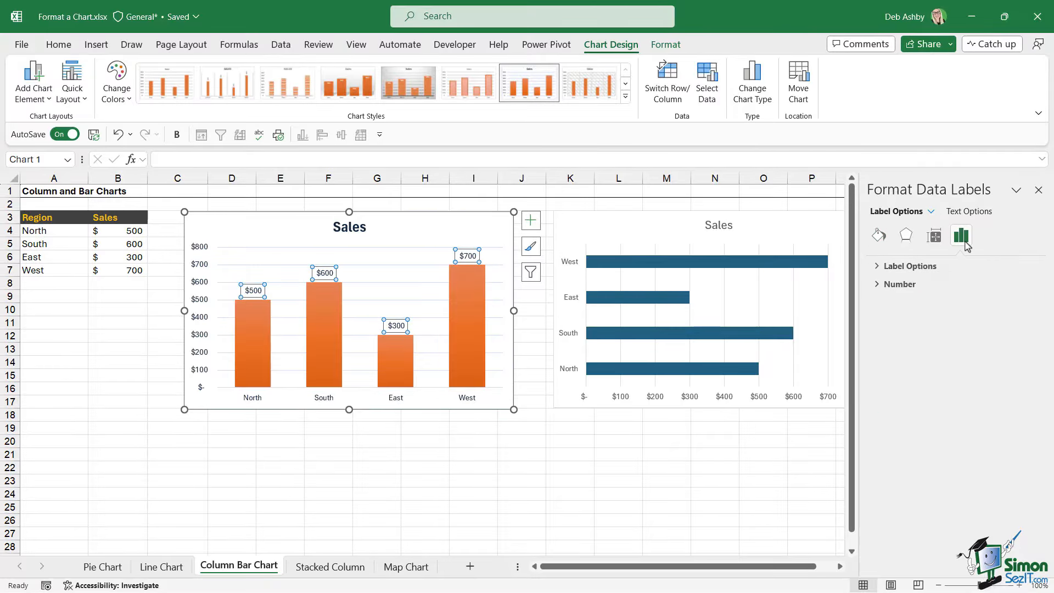
left_click(877, 266)
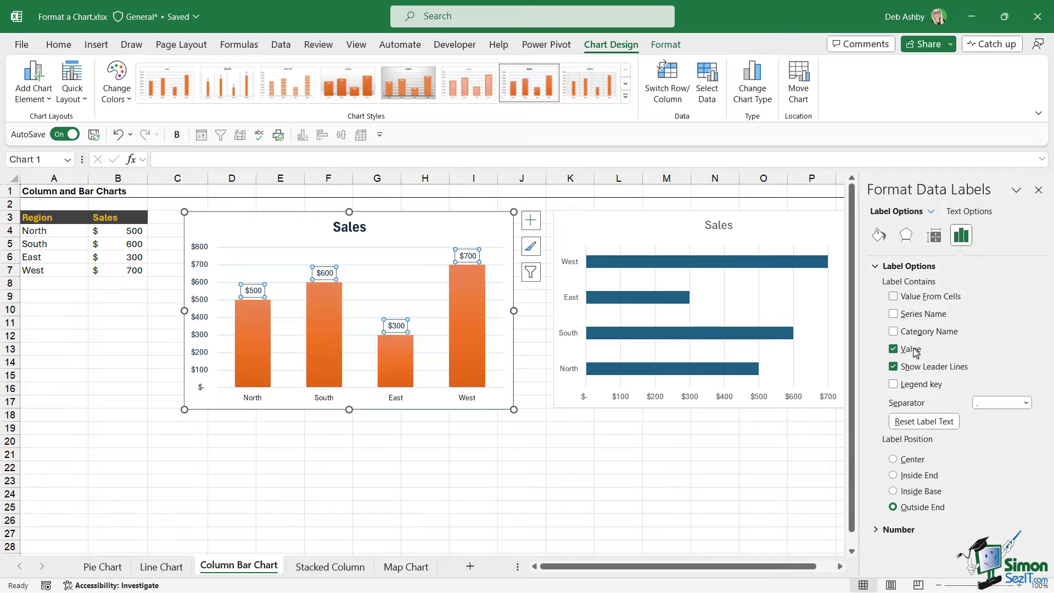
left_click(893, 475)
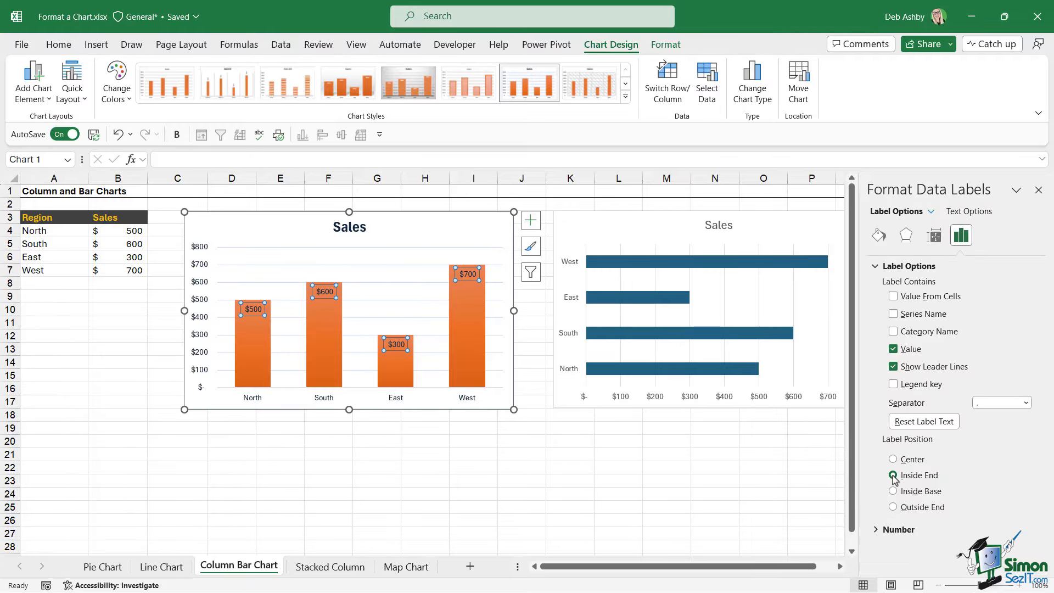
Format the column chart's data labels with white, bold text.
left_click(59, 45)
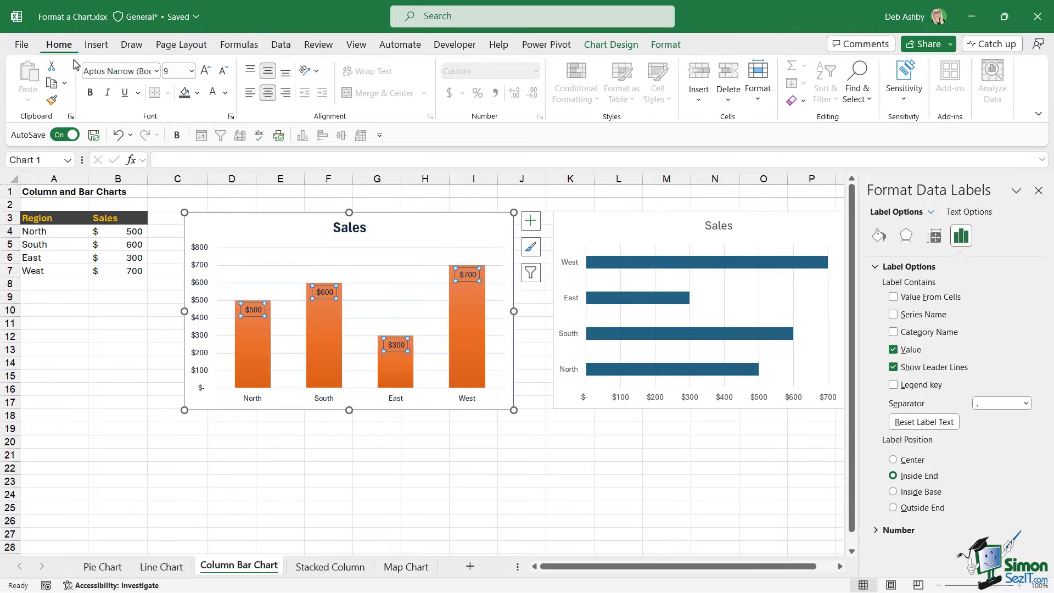
left_click(212, 93)
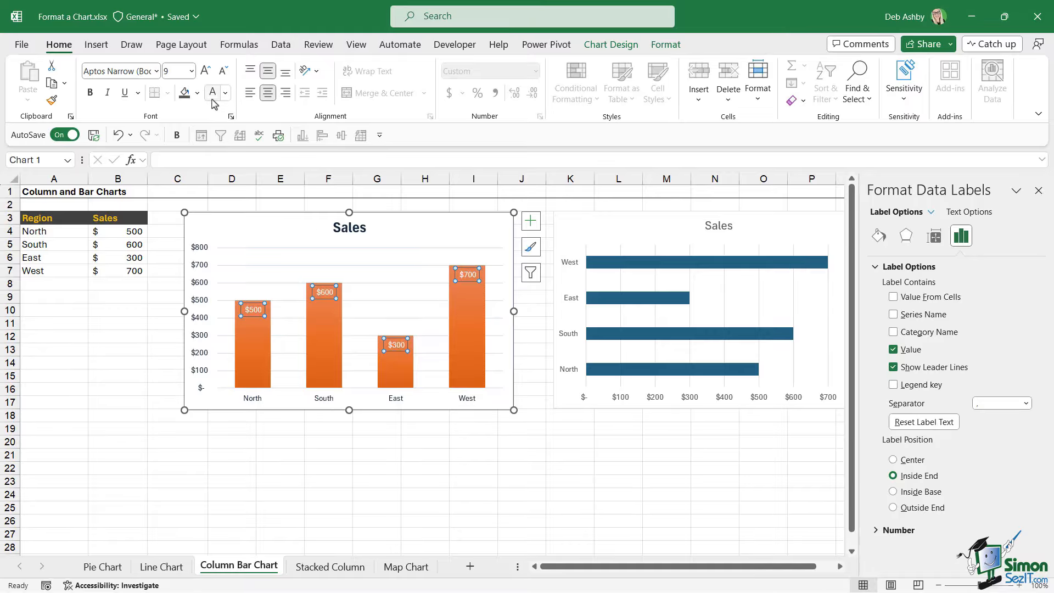
left_click(90, 93)
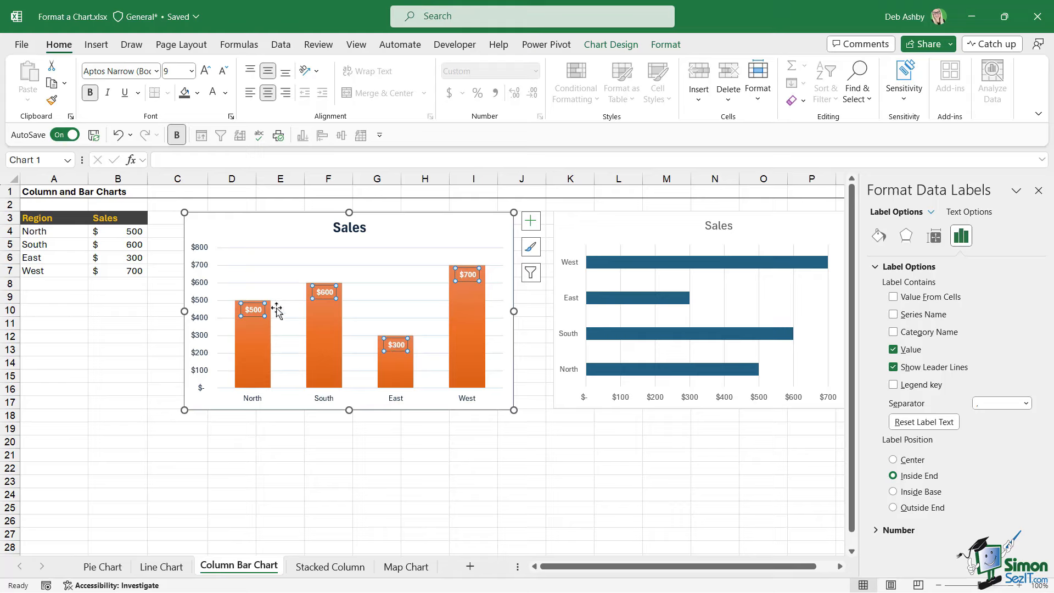
Delete the column chart's vertical axis.
left_click(200, 250)
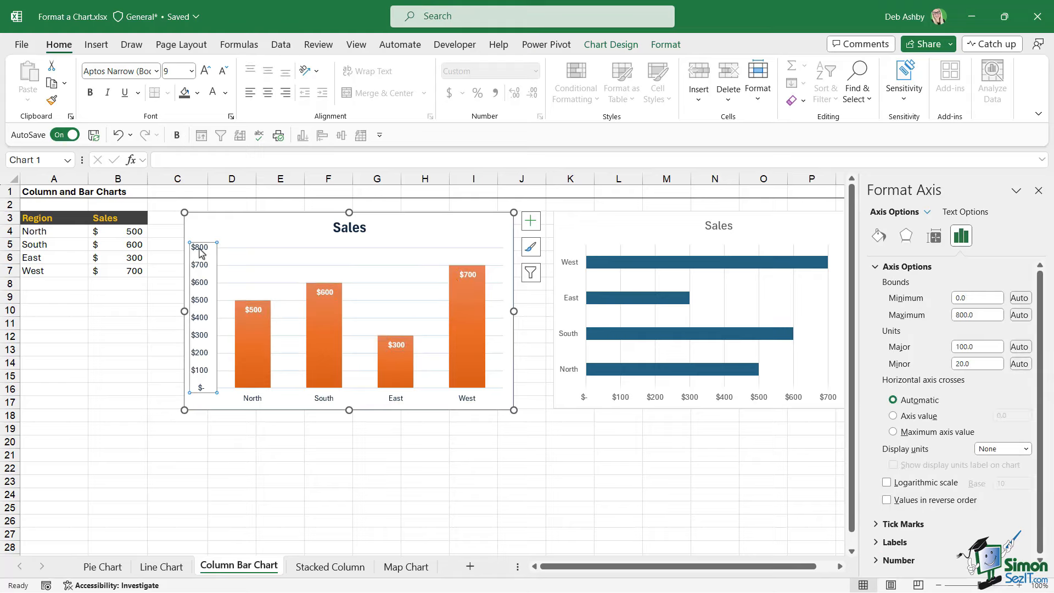
key("Delete")
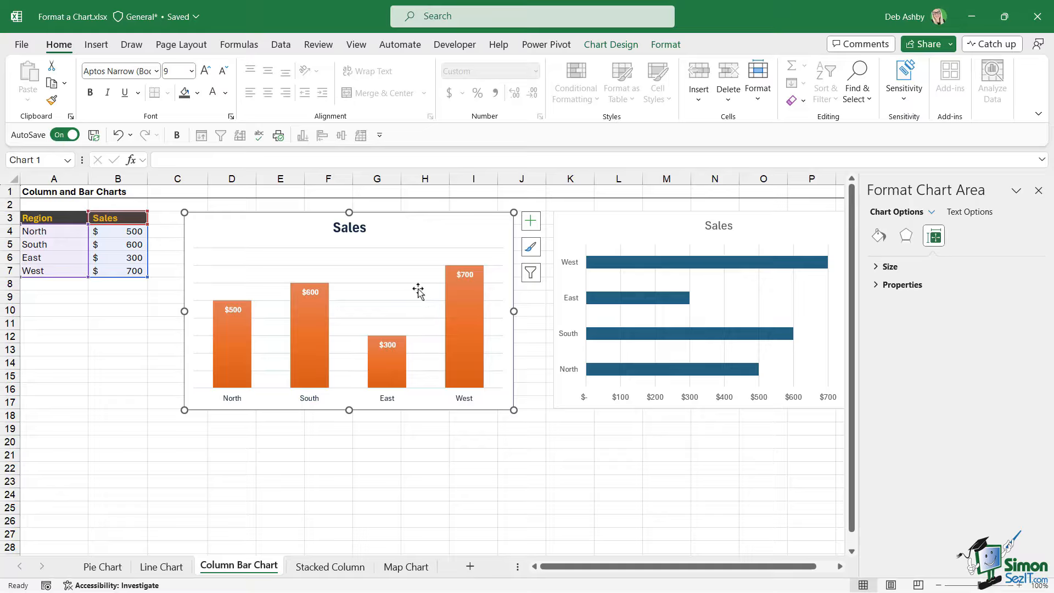
Remove the column chart's major gridlines.
left_click(397, 253)
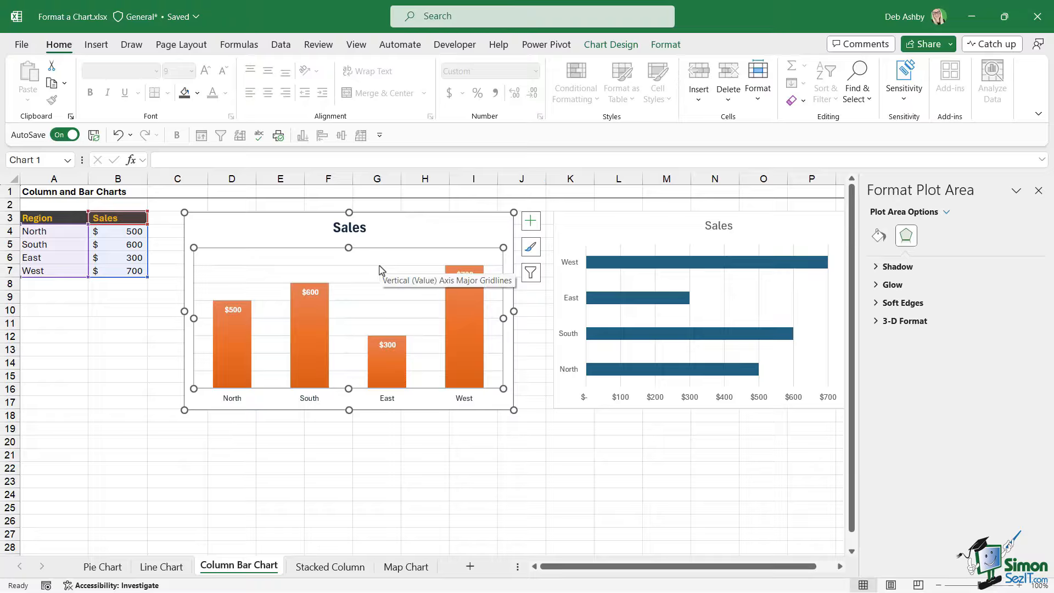
left_click(382, 269)
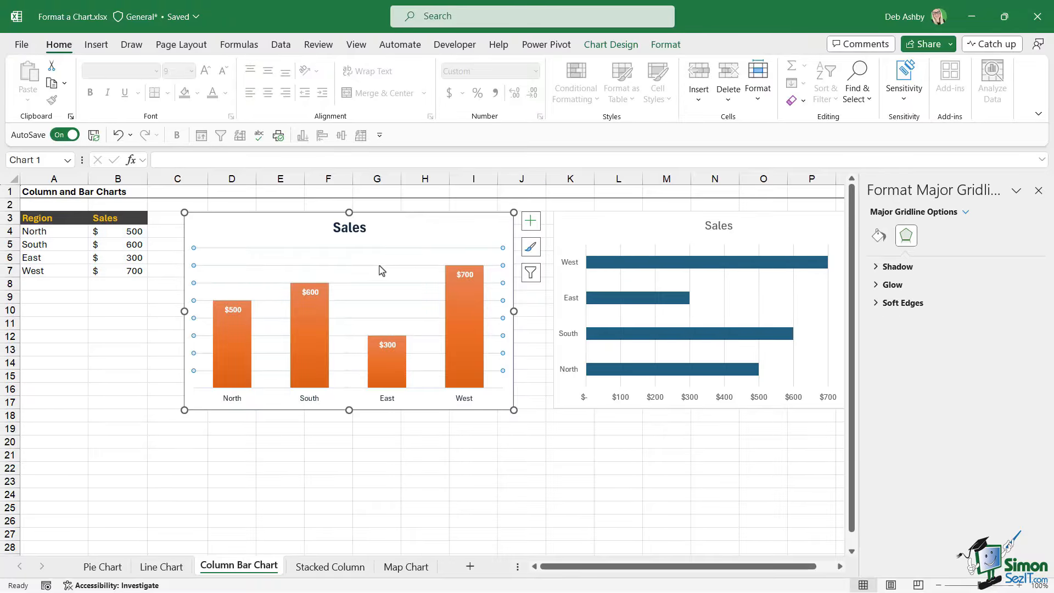
key("Escape")
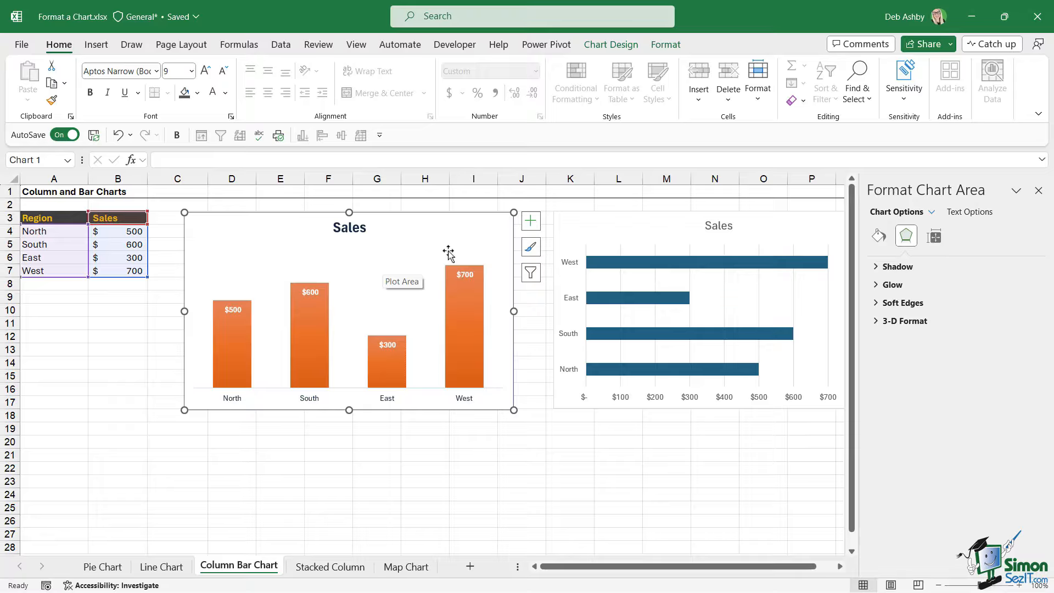
Set the column series gap width to 50%.
left_click(474, 315)
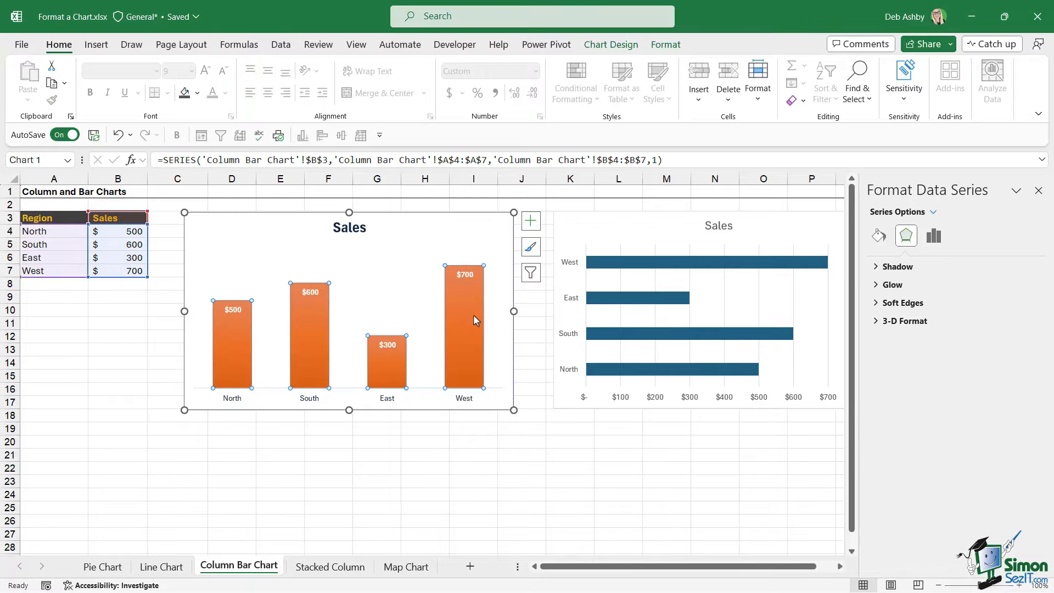
right_click(473, 314)
left_click(513, 466)
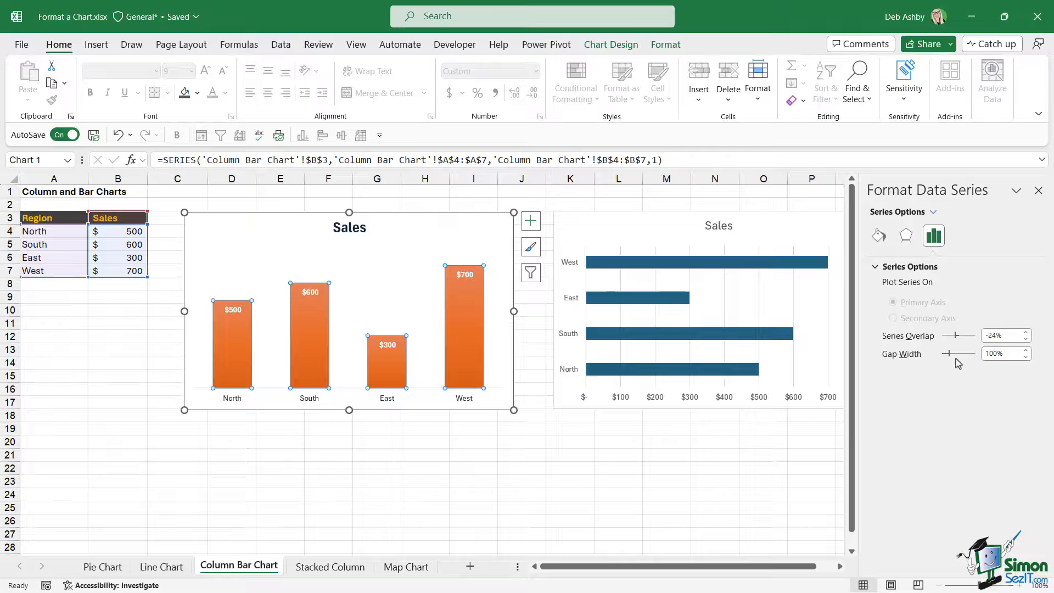
left_click_drag(951, 356, 948, 356)
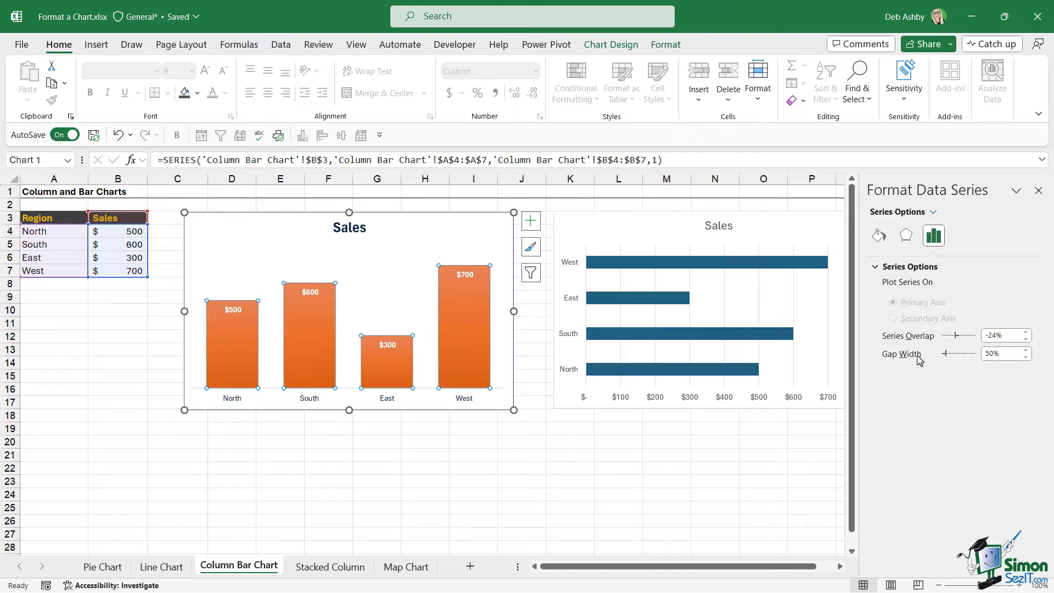
Increase the data labels' font size to 12.
left_click(466, 276)
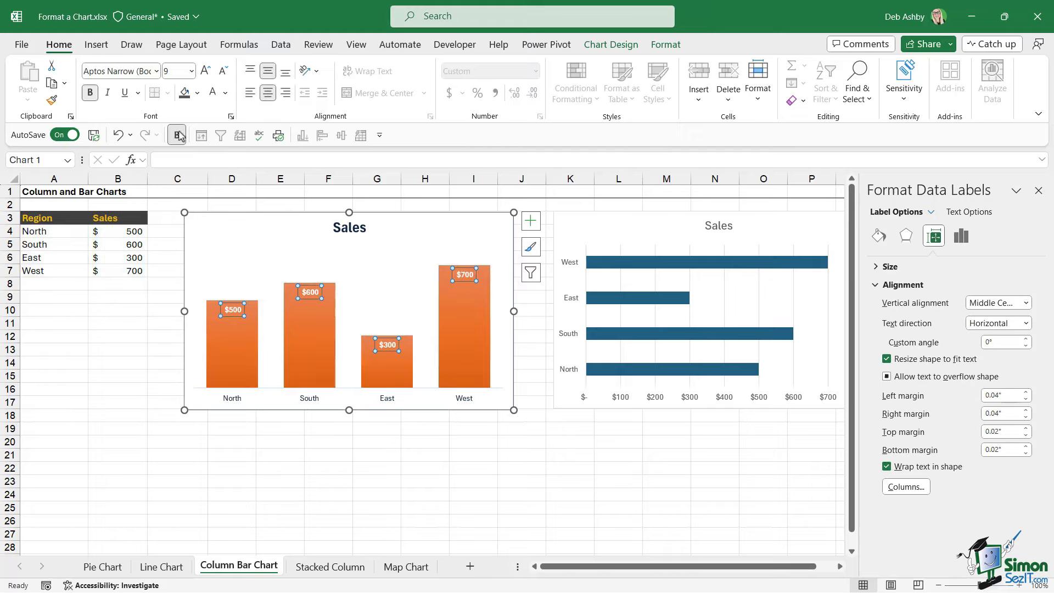
left_click(204, 72)
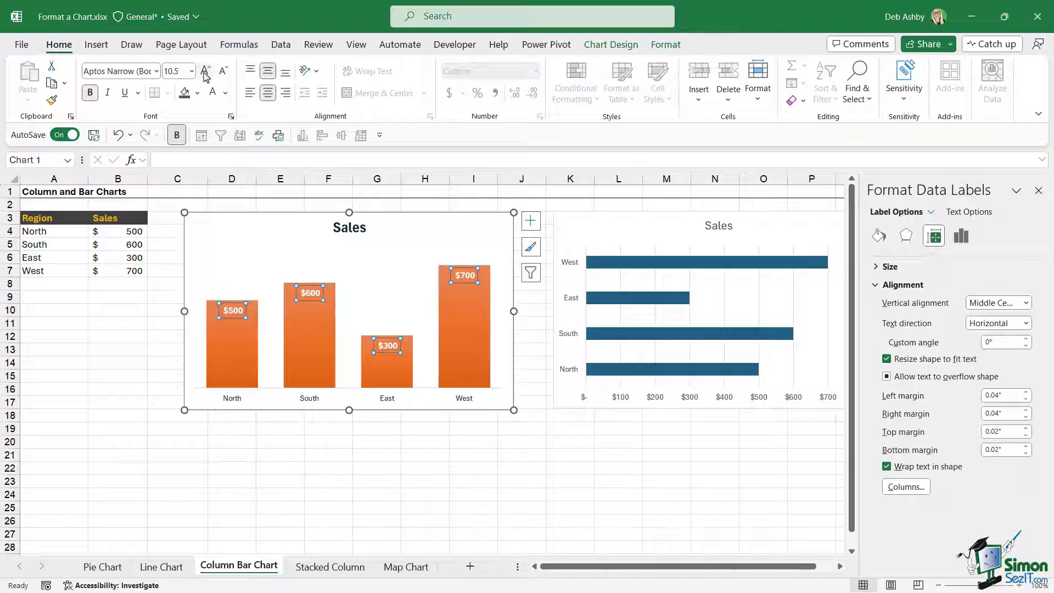
left_click(205, 72)
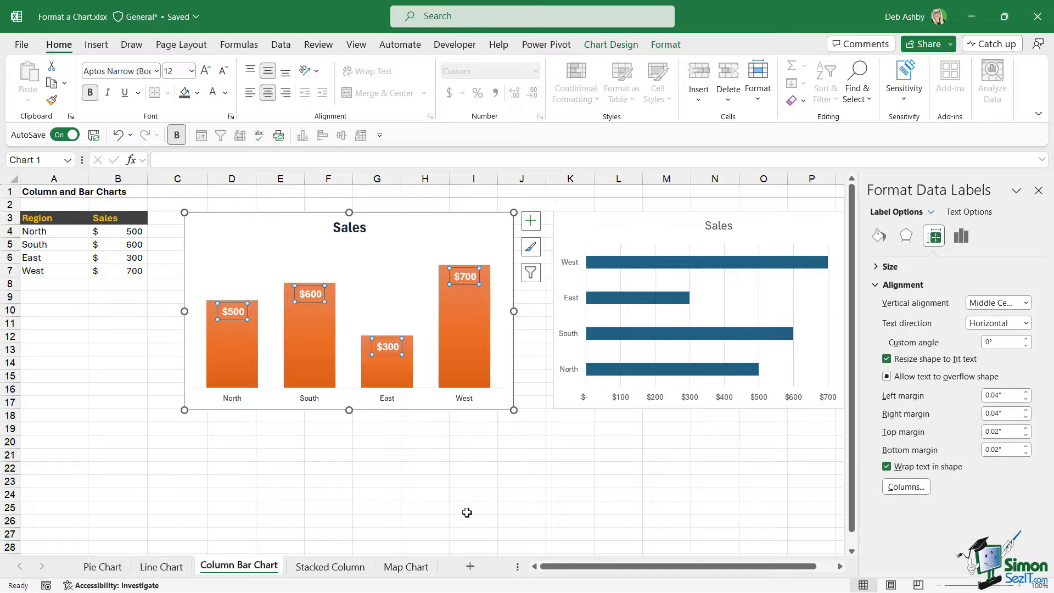
left_click(505, 481)
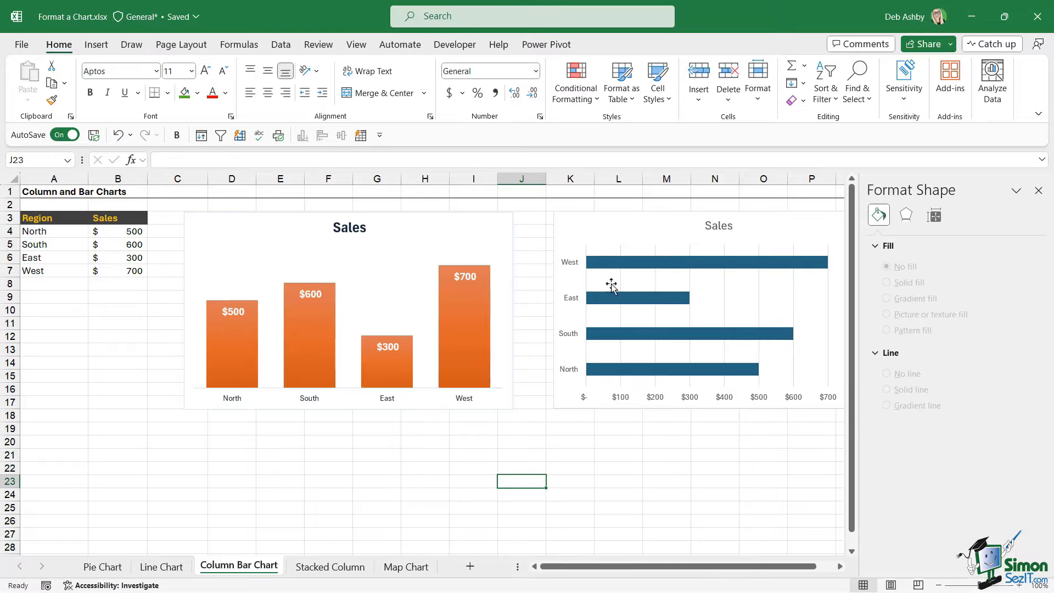
left_click(598, 226)
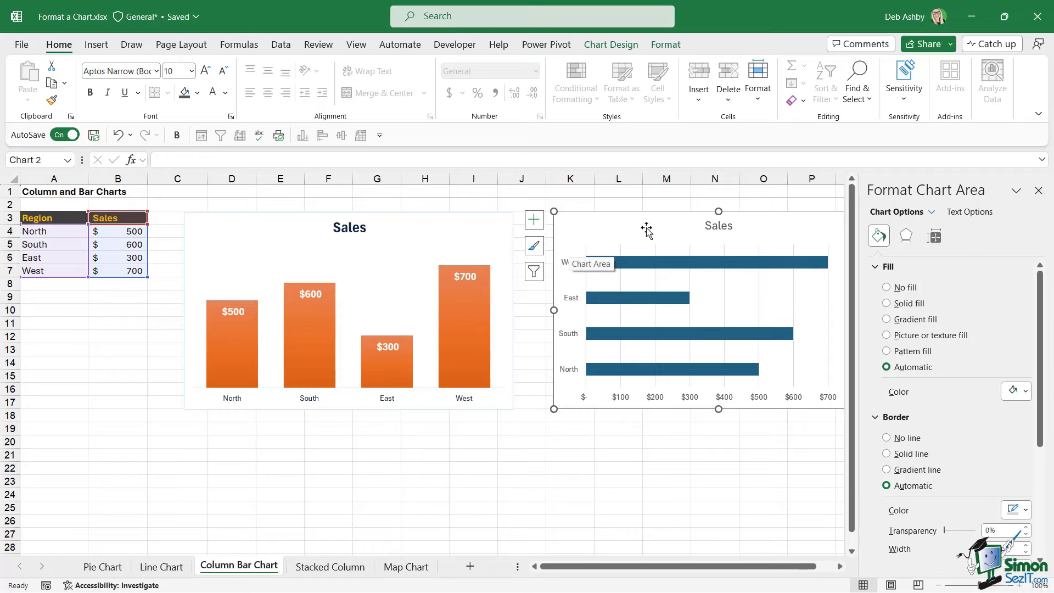
left_click(611, 46)
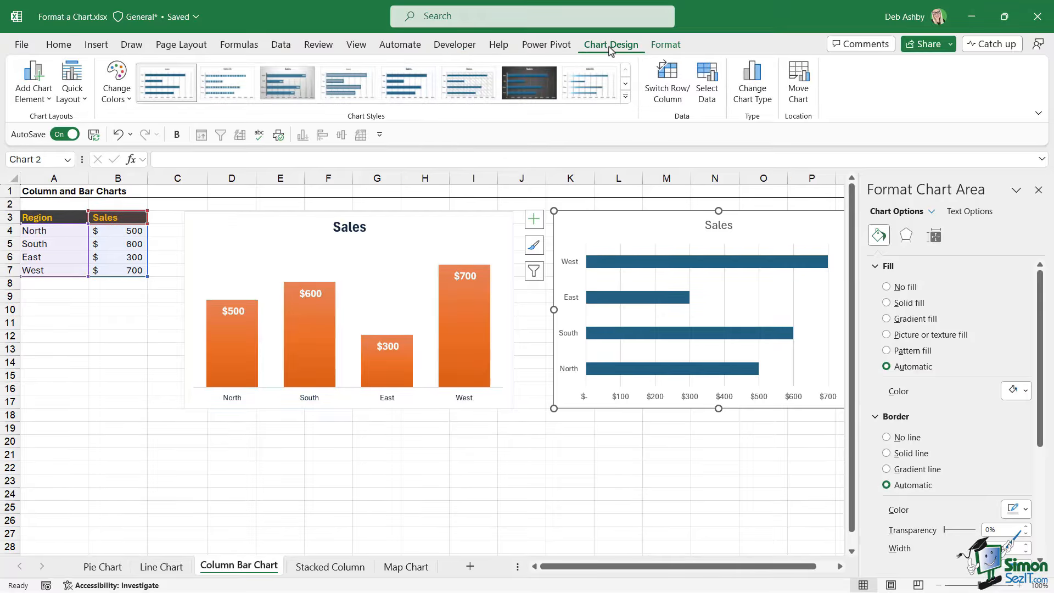
left_click(666, 46)
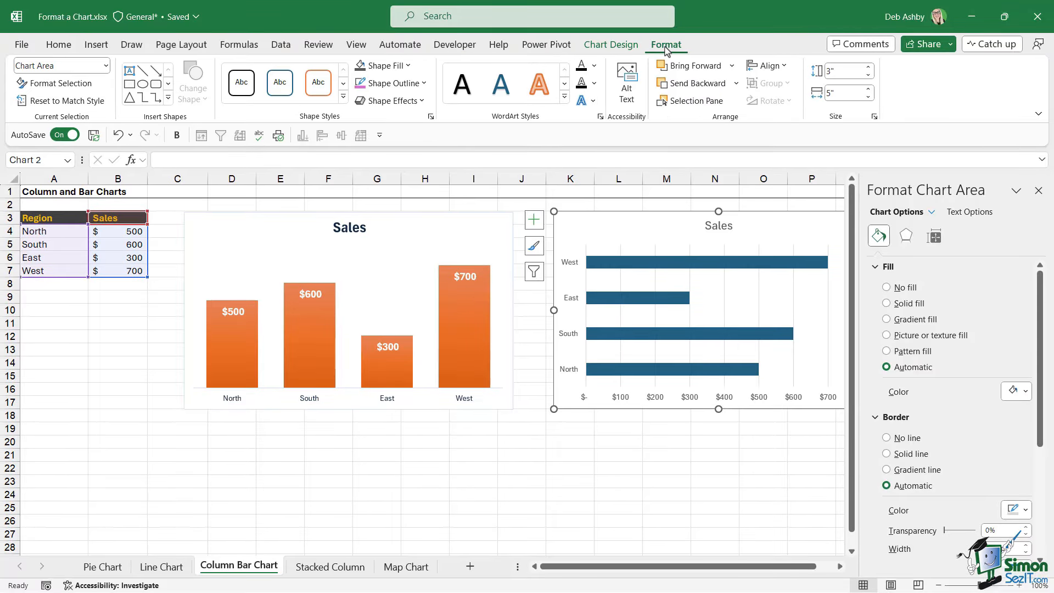
left_click(632, 265)
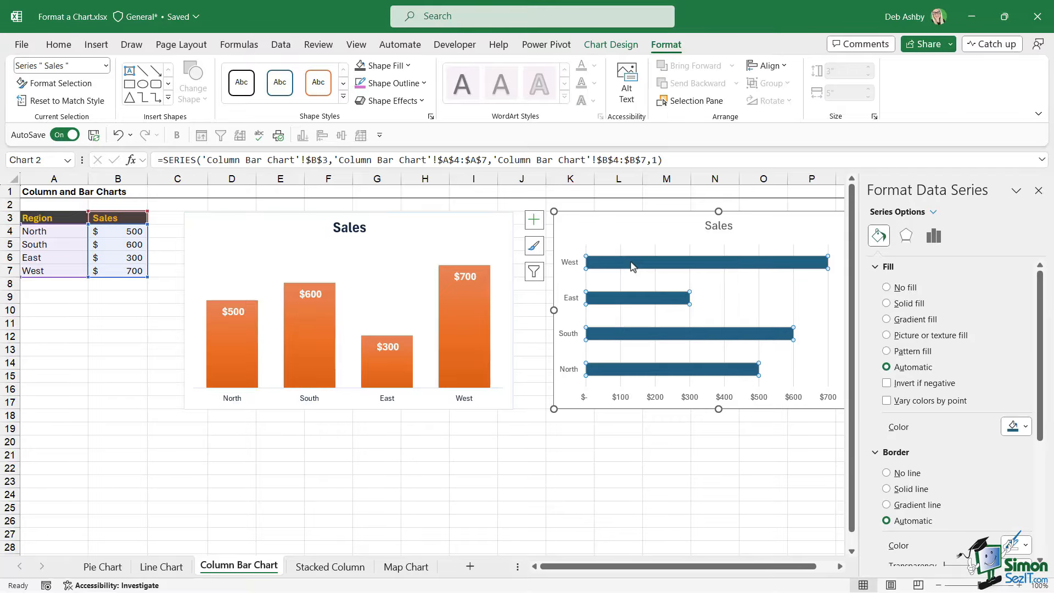
right_click(631, 265)
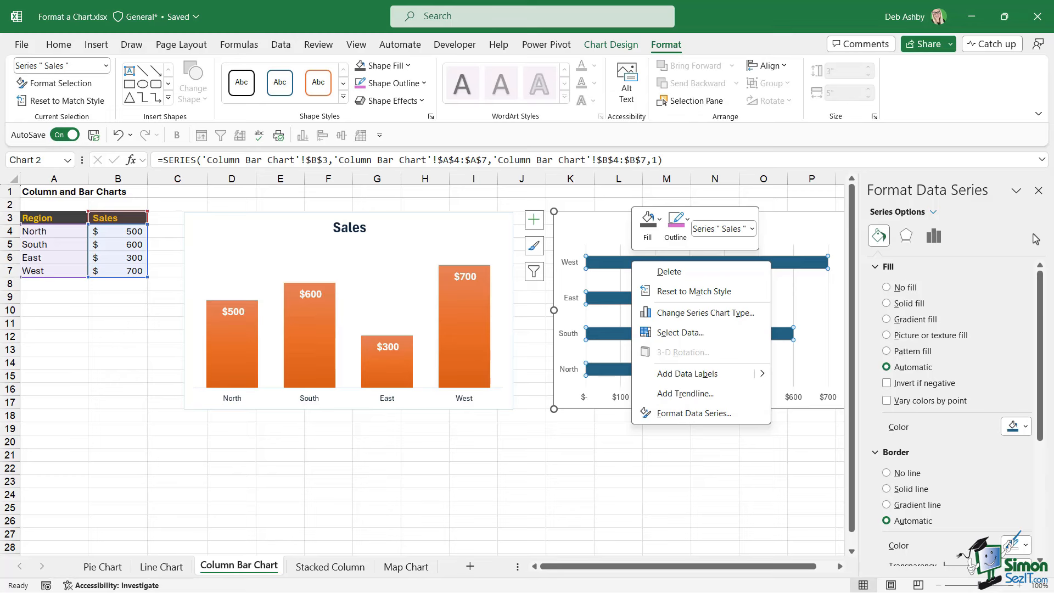
left_click(1038, 191)
left_click(792, 492)
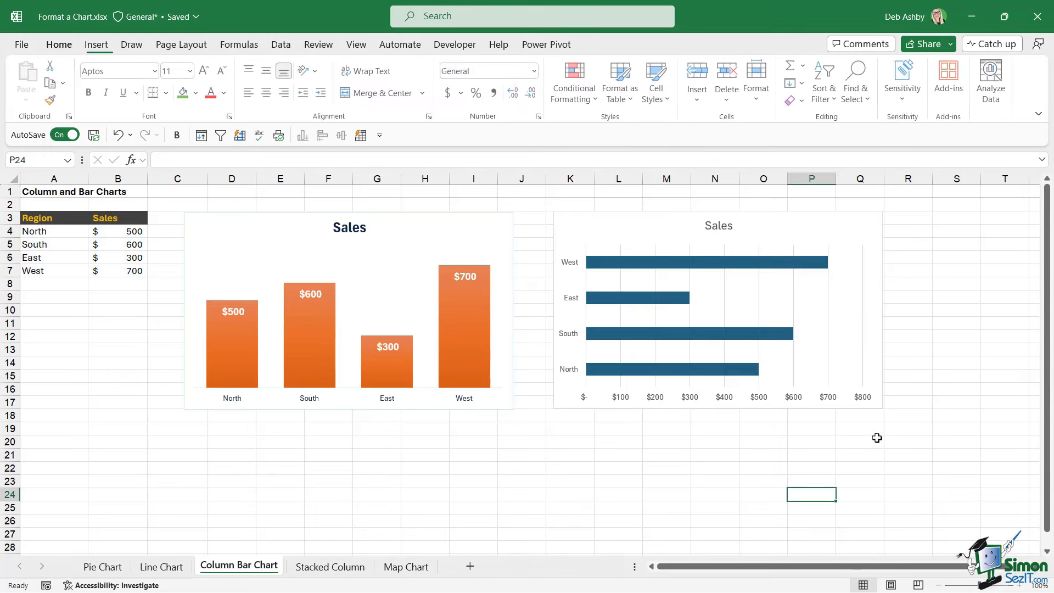
Copy the column chart and paste only its formats onto the bar chart, undoing the change of chart type.
left_click(414, 233)
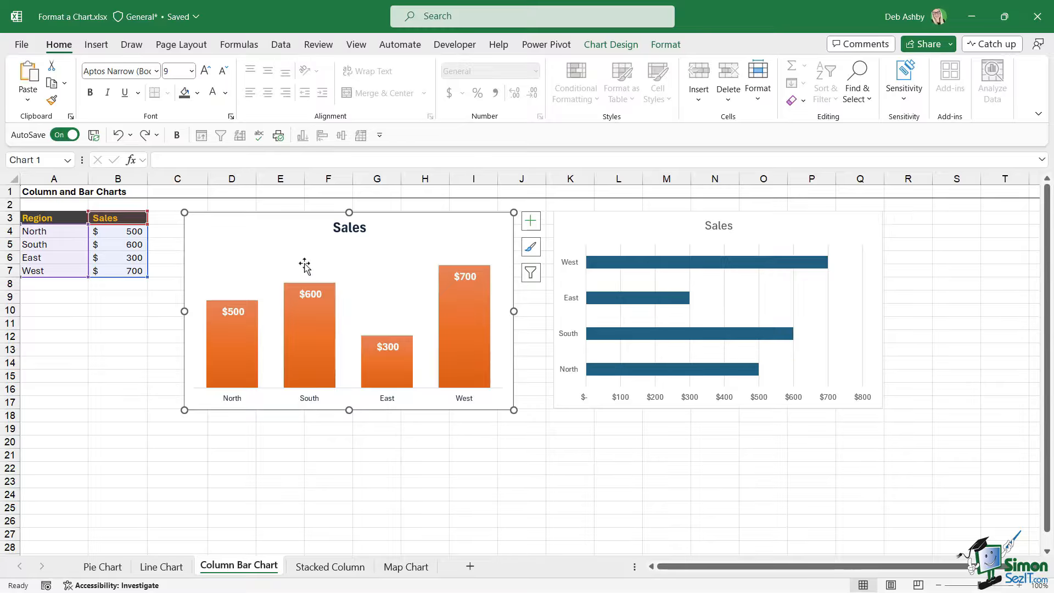
left_click(667, 222)
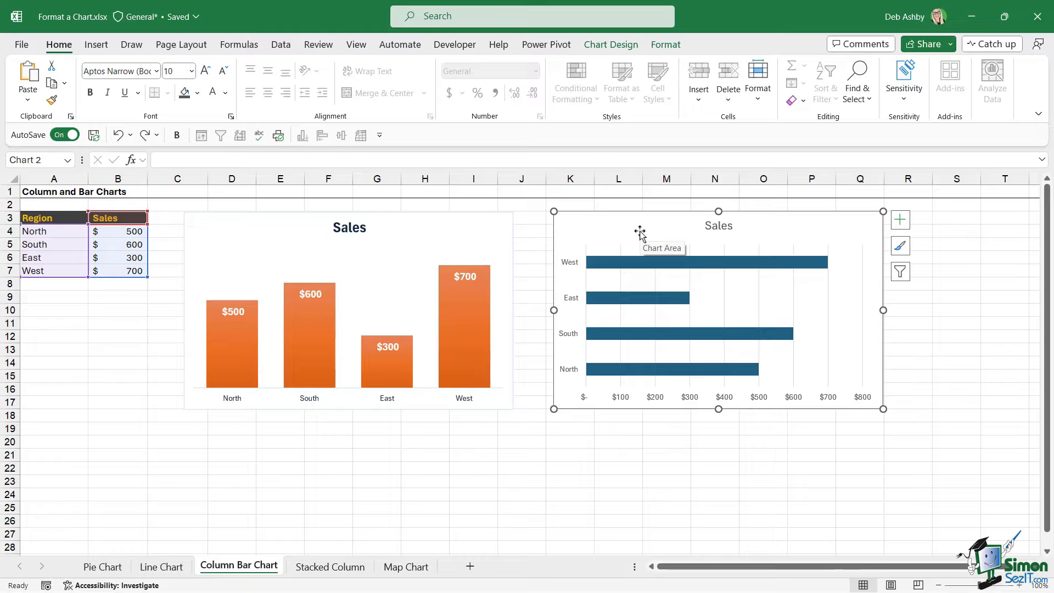
left_click(389, 235)
key("ctrl+c")
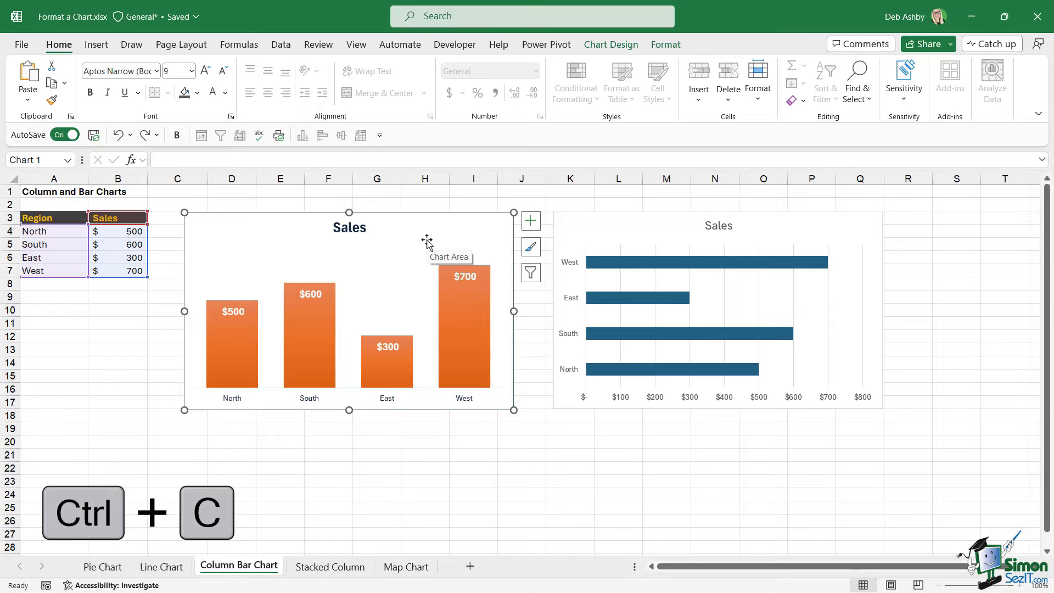
key("ctrl+c")
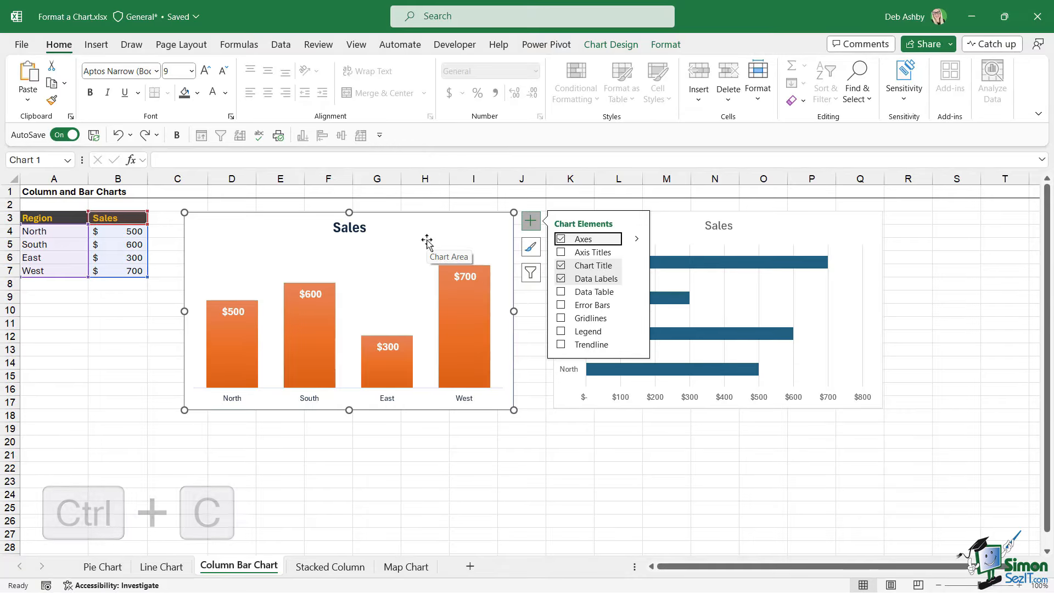
left_click(774, 235)
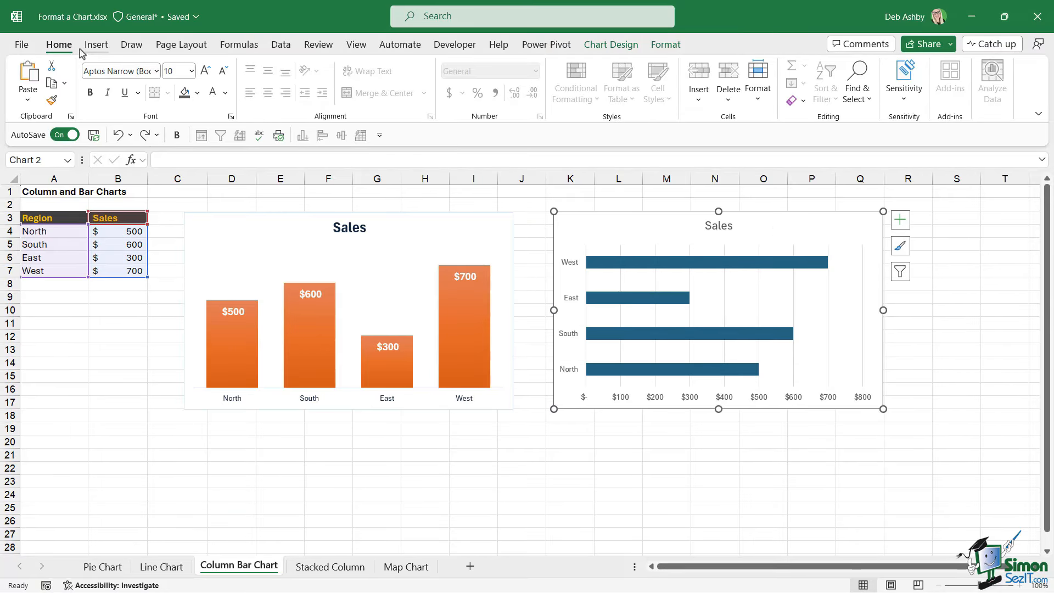
left_click(28, 102)
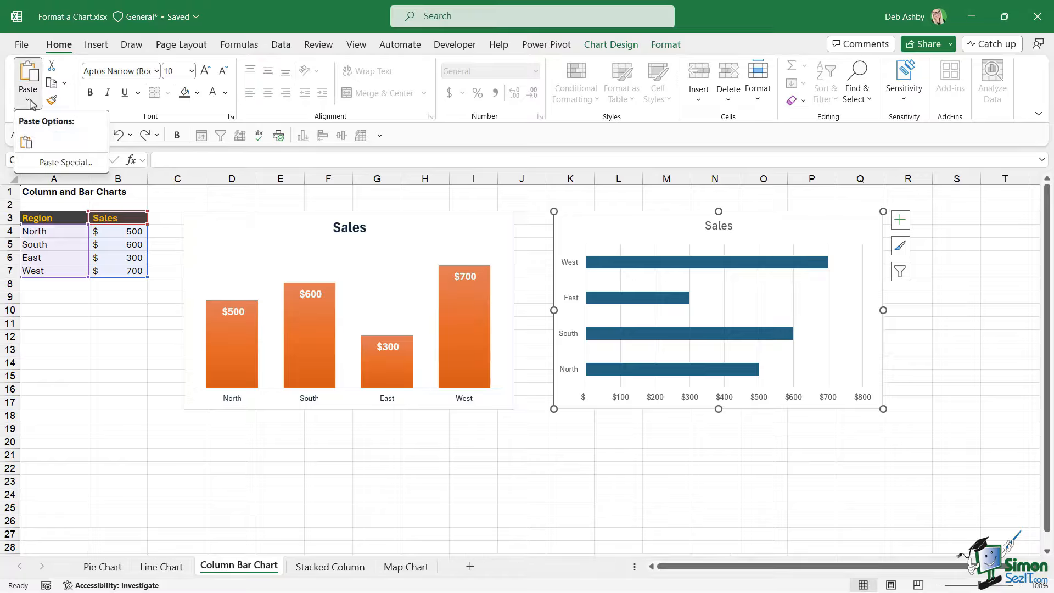
left_click(48, 167)
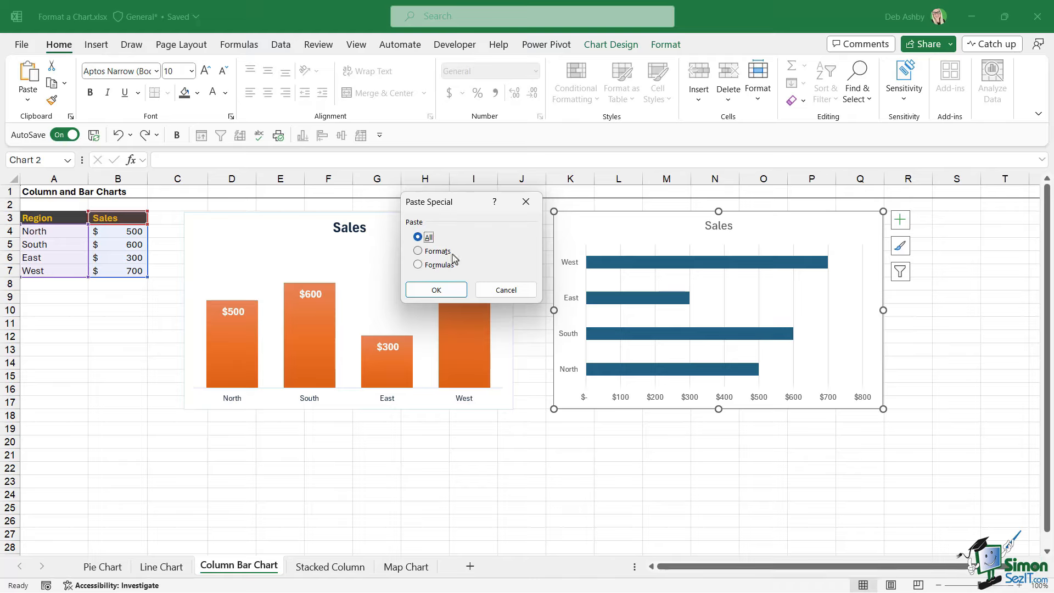
left_click(418, 251)
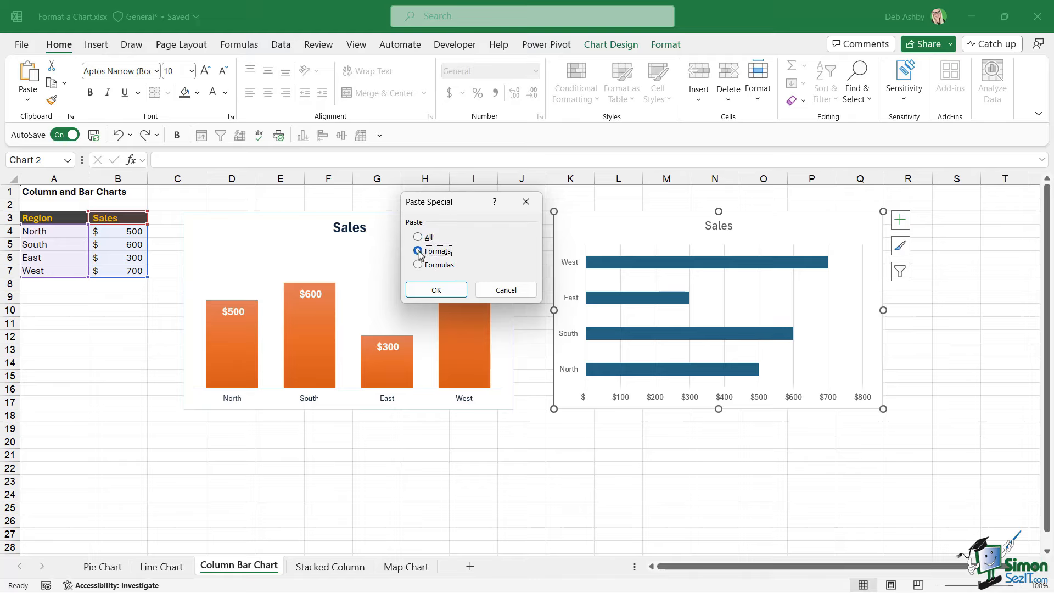
left_click(441, 290)
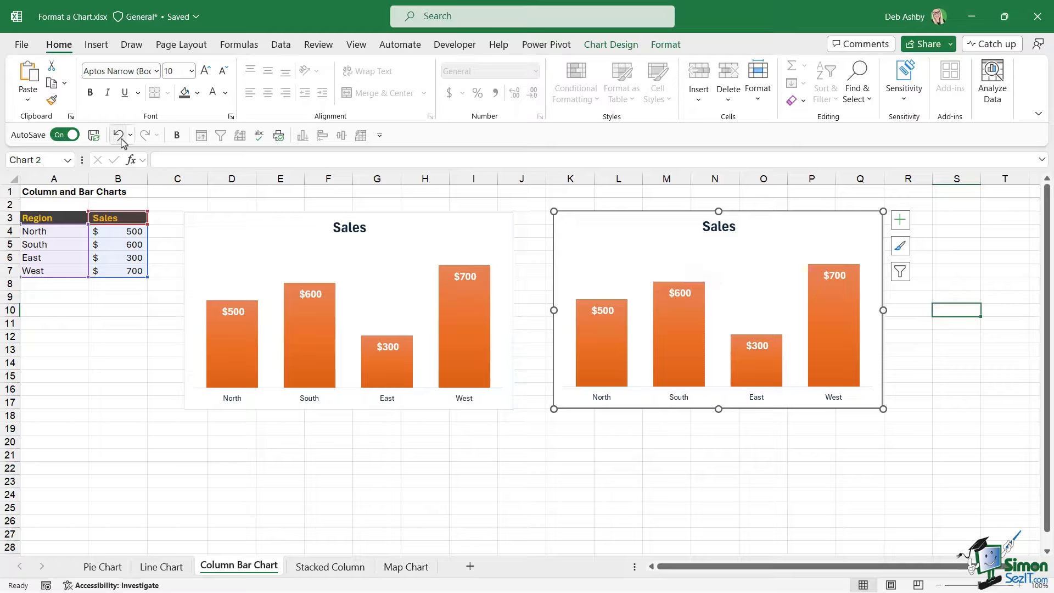
left_click(120, 138)
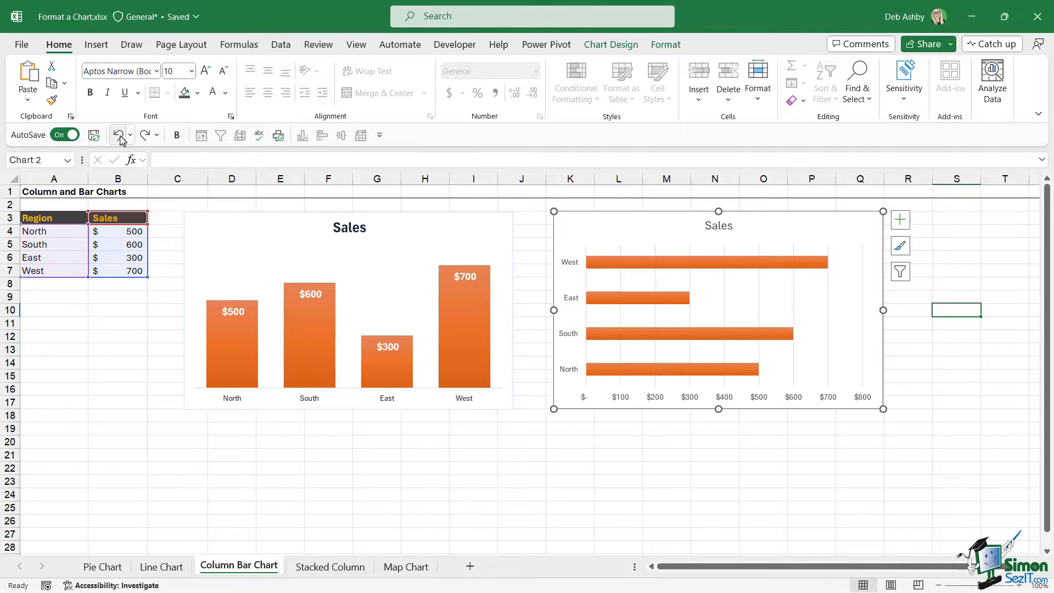
left_click(119, 135)
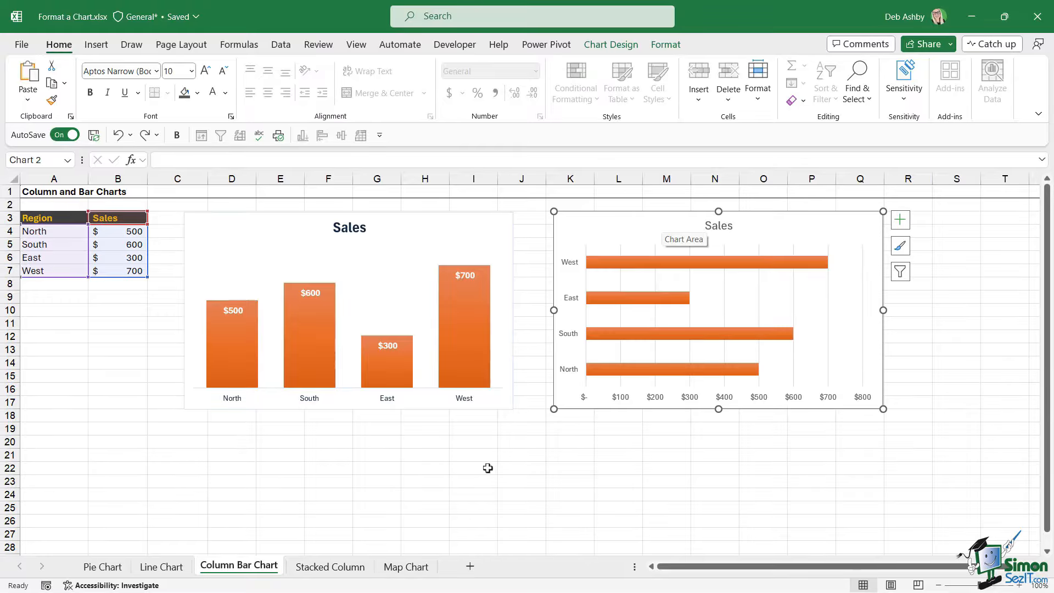
Apply chart Style 3 to the map chart on the Map Chart sheet.
left_click(405, 571)
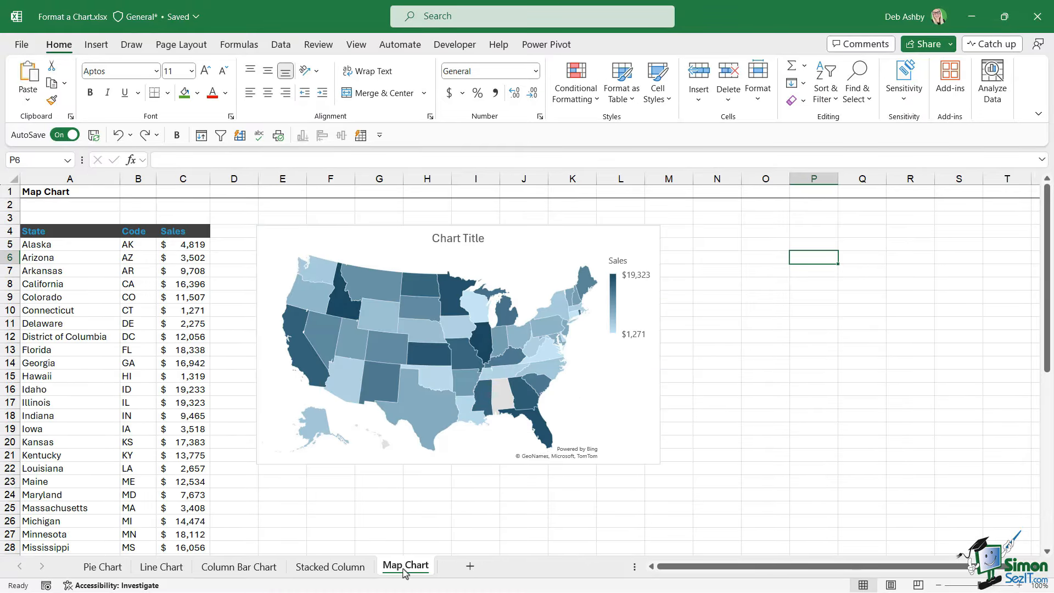
left_click(530, 249)
left_click_drag(537, 254, 527, 253)
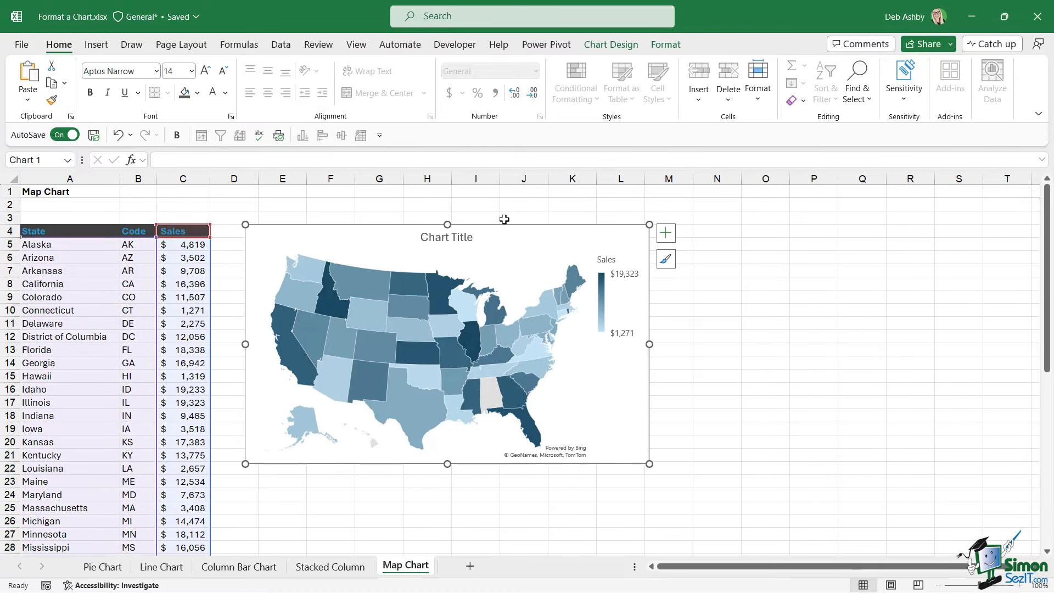
left_click(611, 45)
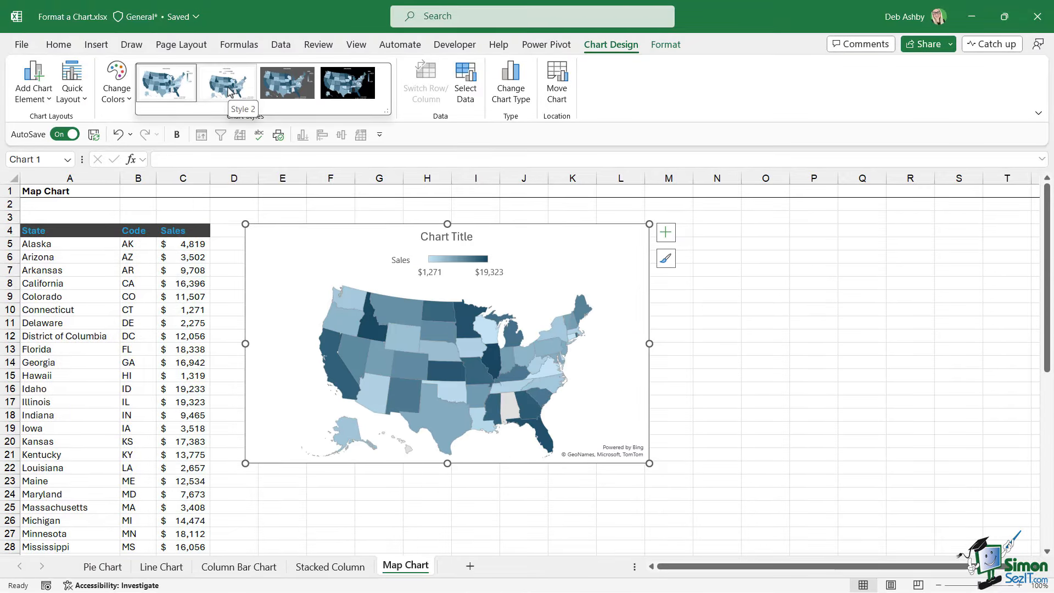
left_click(295, 91)
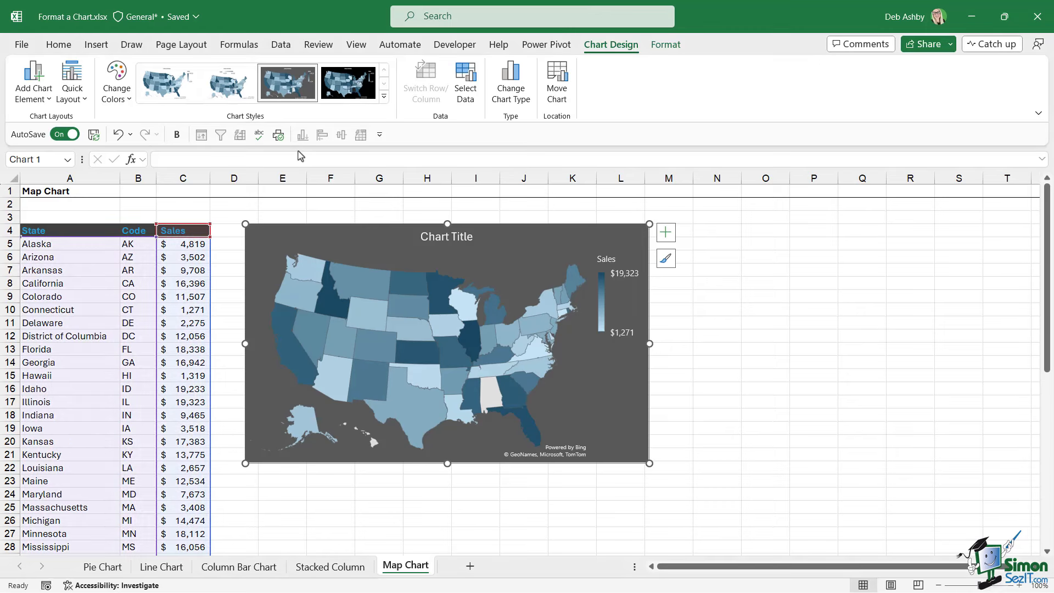
Recolour the map with the orange monochromatic palette and add data labels to the states.
left_click(123, 98)
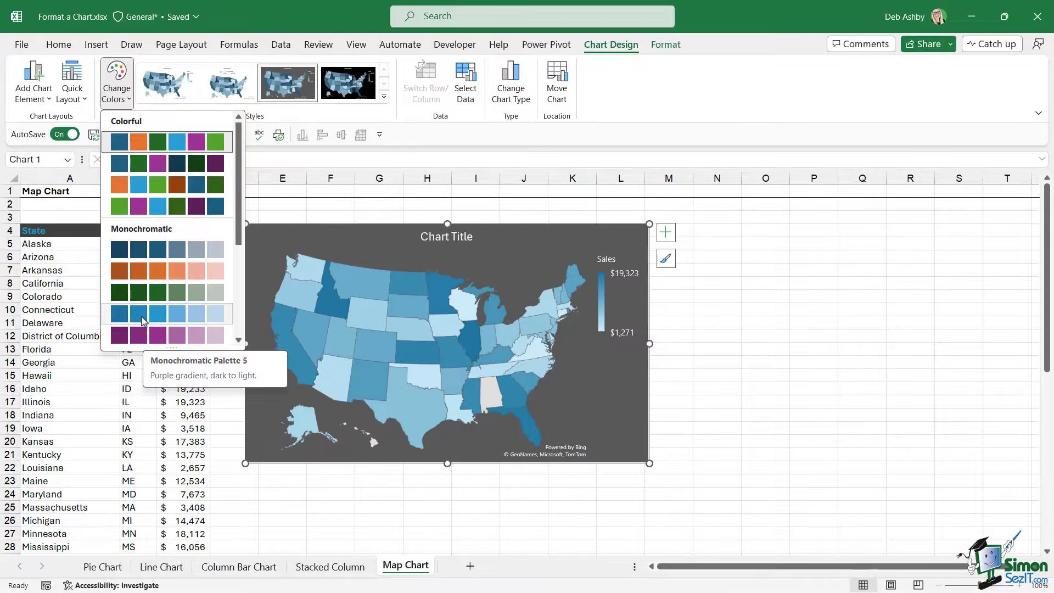
left_click(209, 271)
right_click(418, 280)
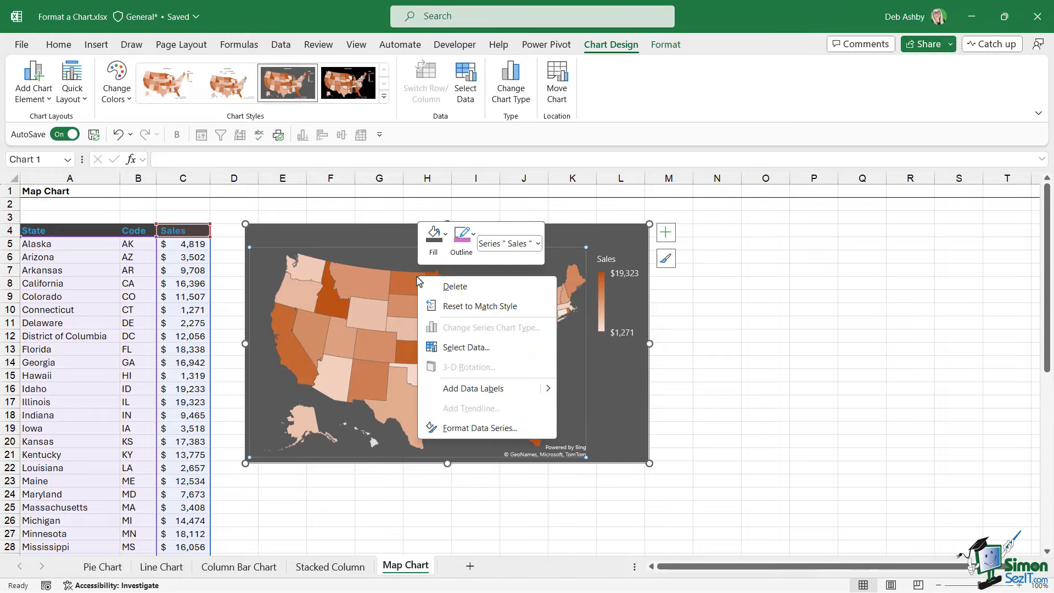
mouse_move(546, 389)
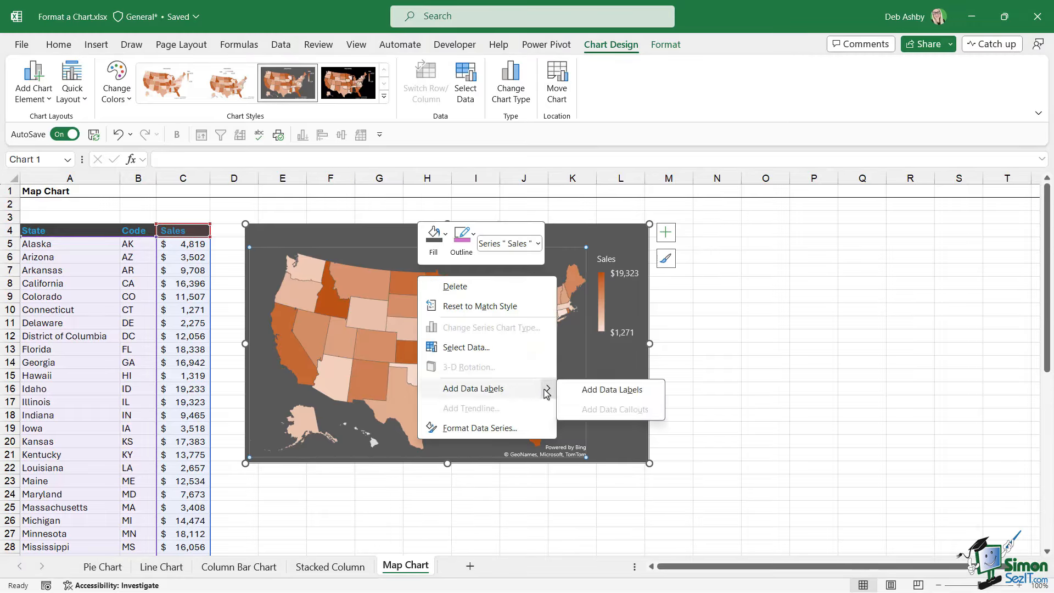
left_click(612, 390)
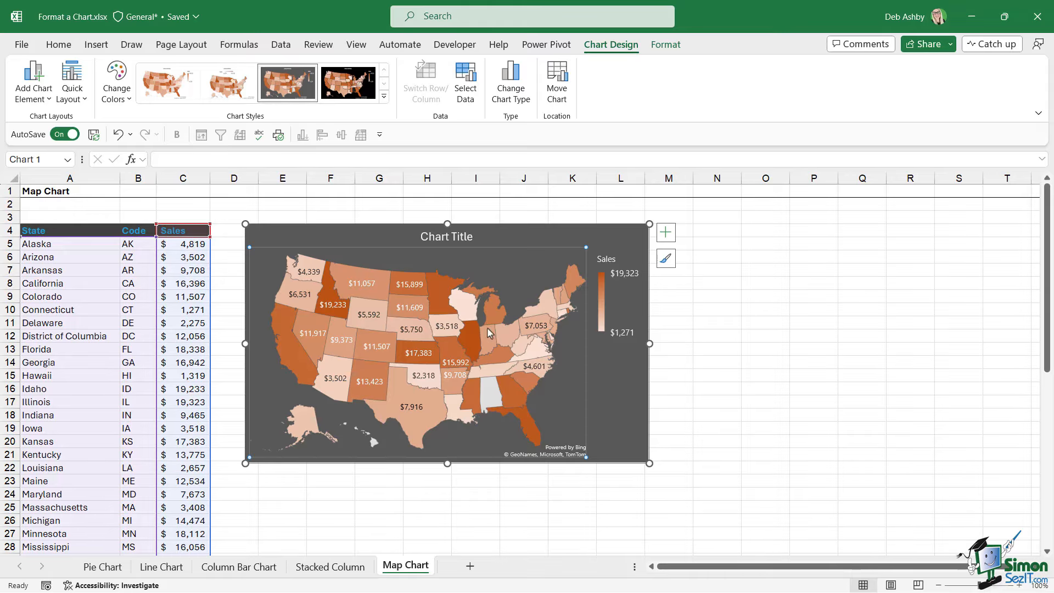
left_click(423, 311)
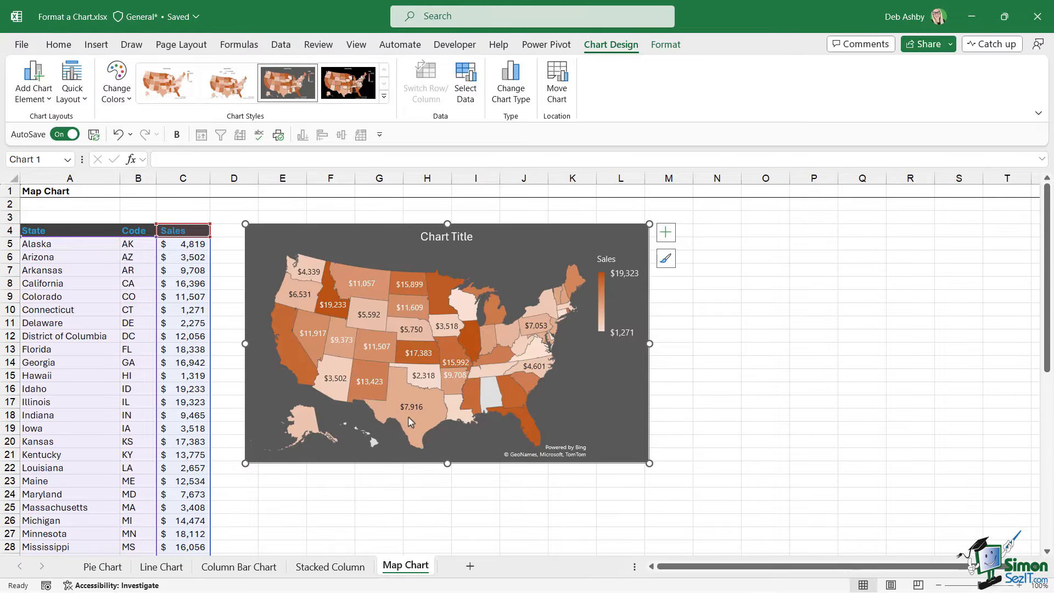
Change the chart on the Stacked Column sheet to a Clustered Column chart.
left_click(330, 567)
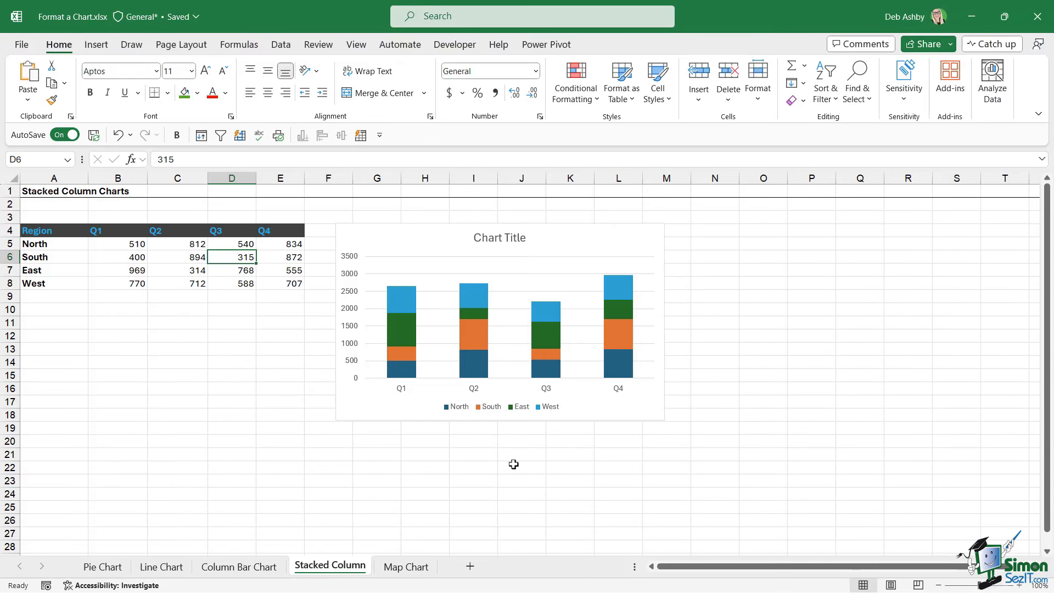
left_click(556, 237)
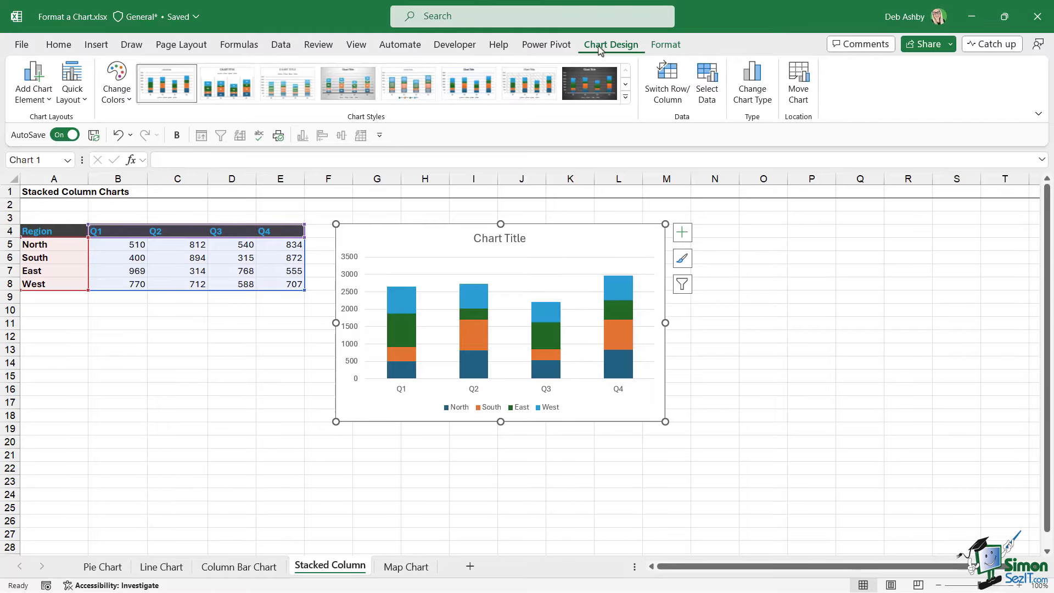
left_click(757, 90)
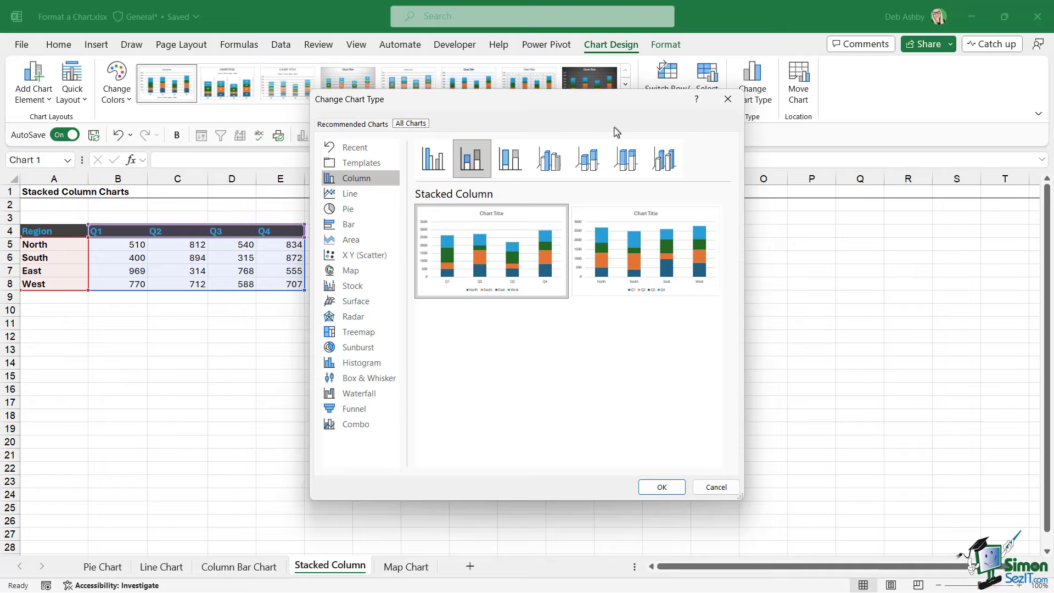
left_click(433, 162)
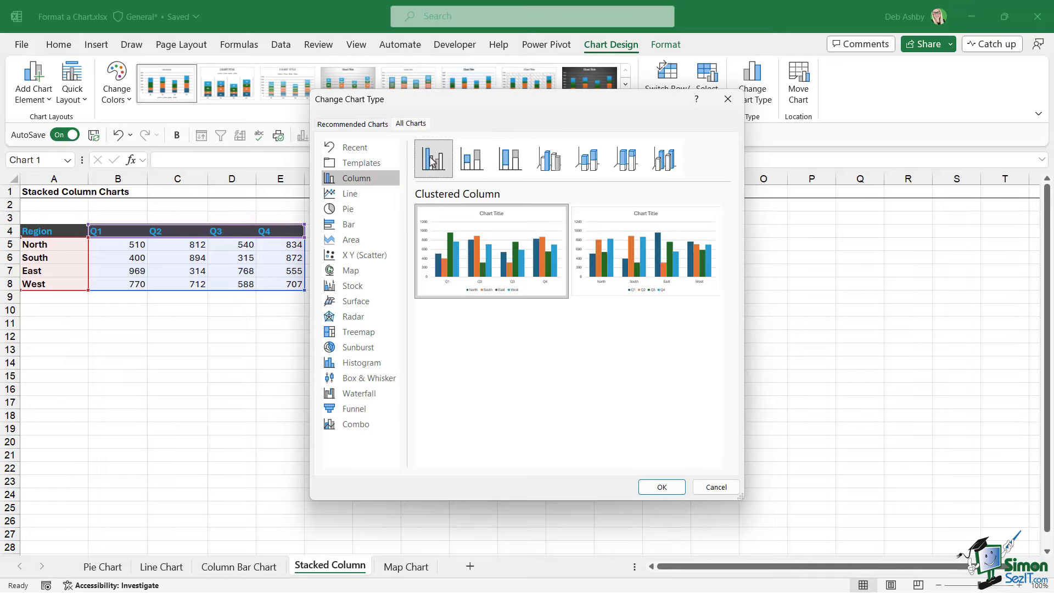
left_click(663, 488)
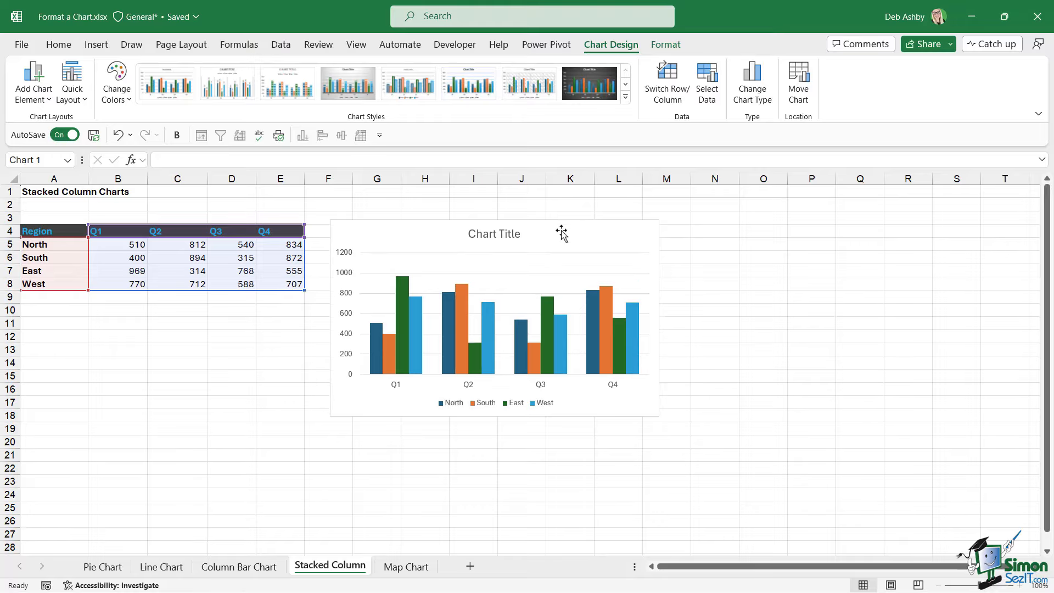
left_click(790, 325)
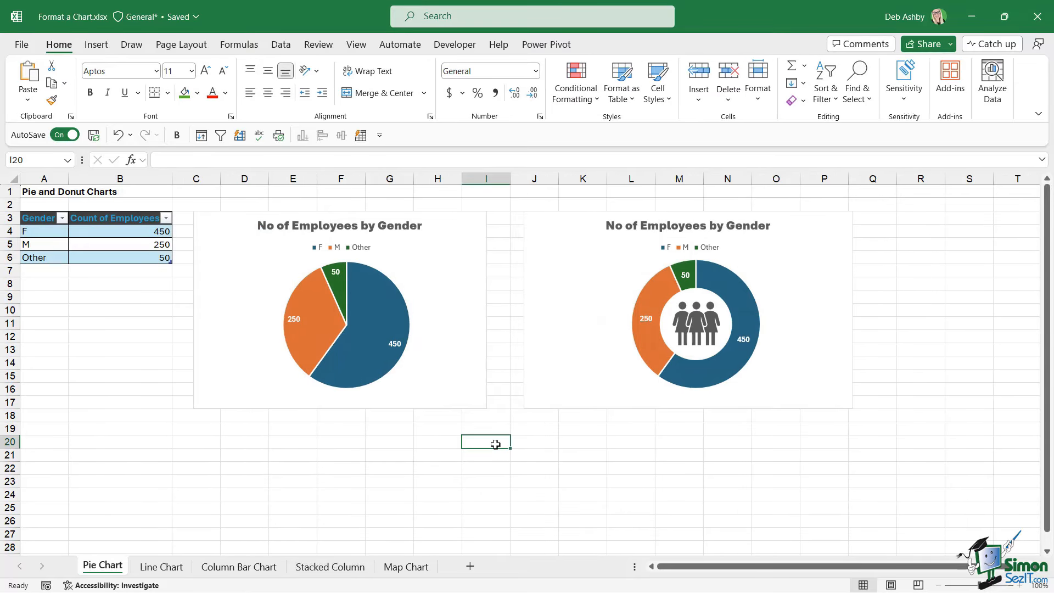